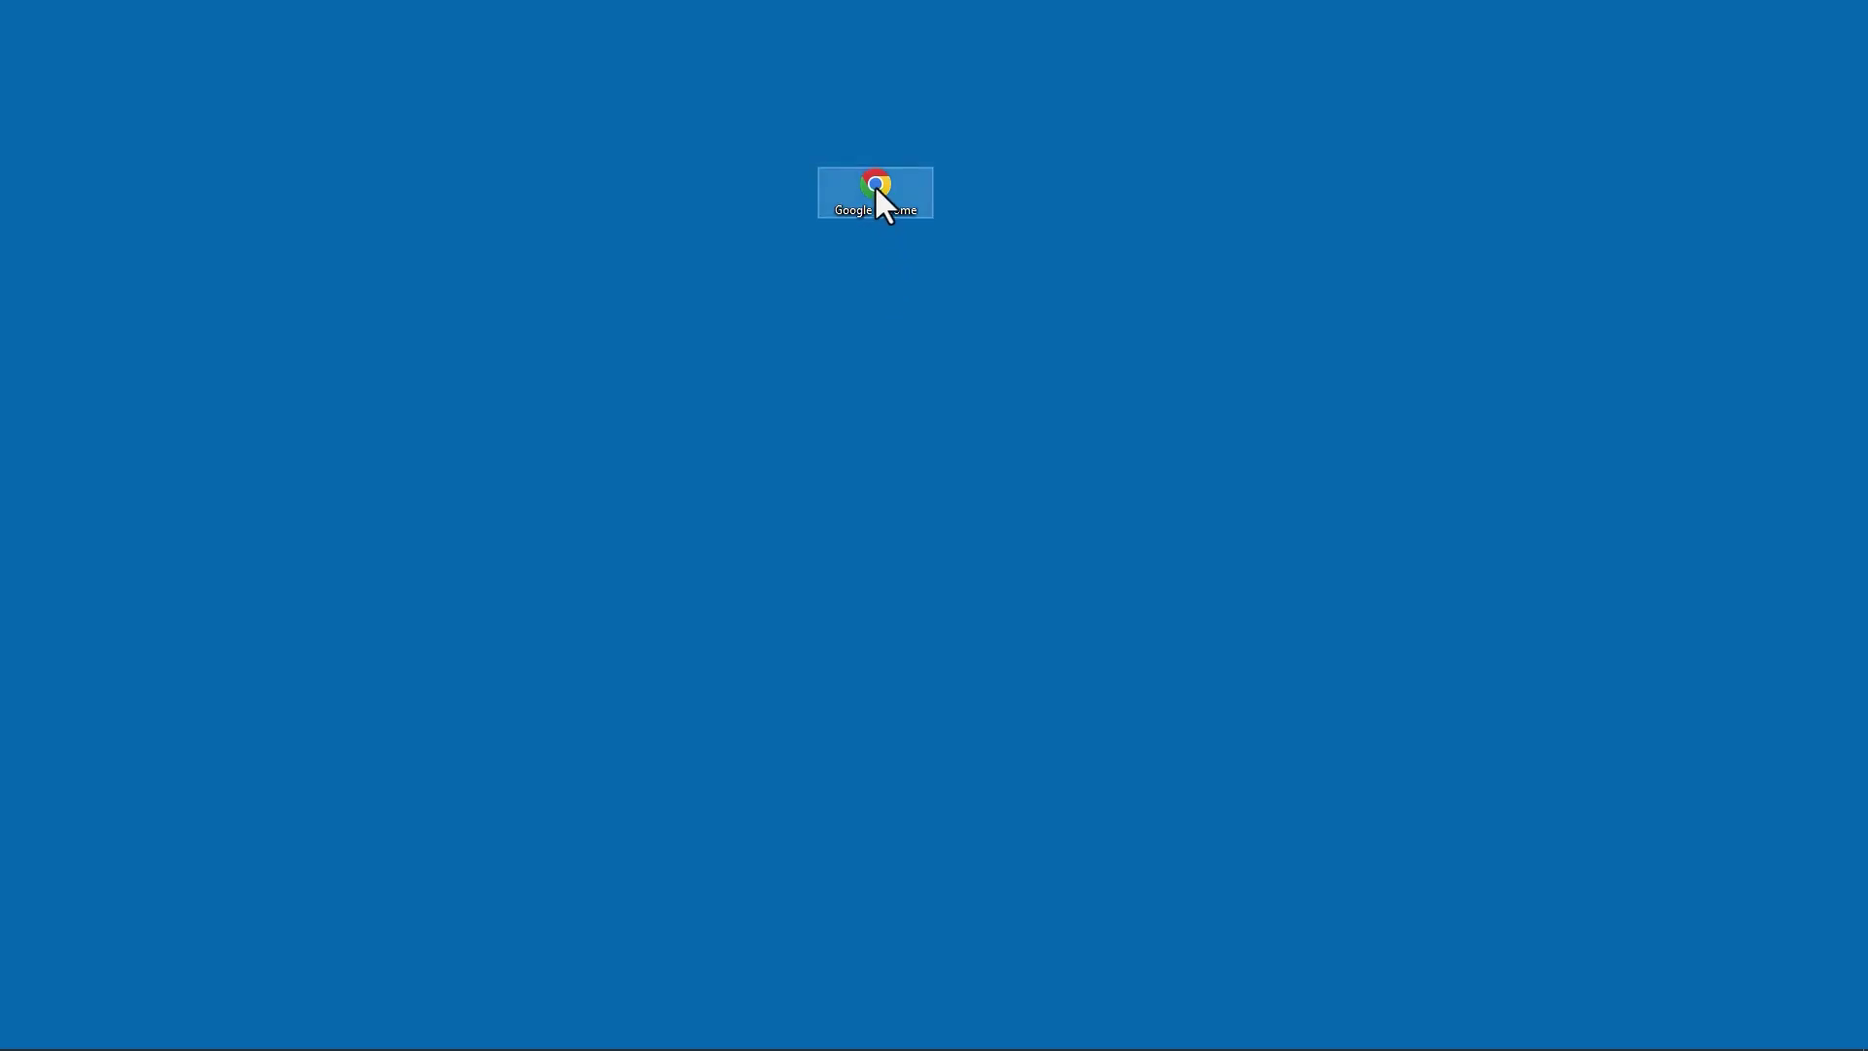
# - Open Google Chrome and go to the device's web interface at 192.168.0.1
pyautogui.doubleClick(873, 183)
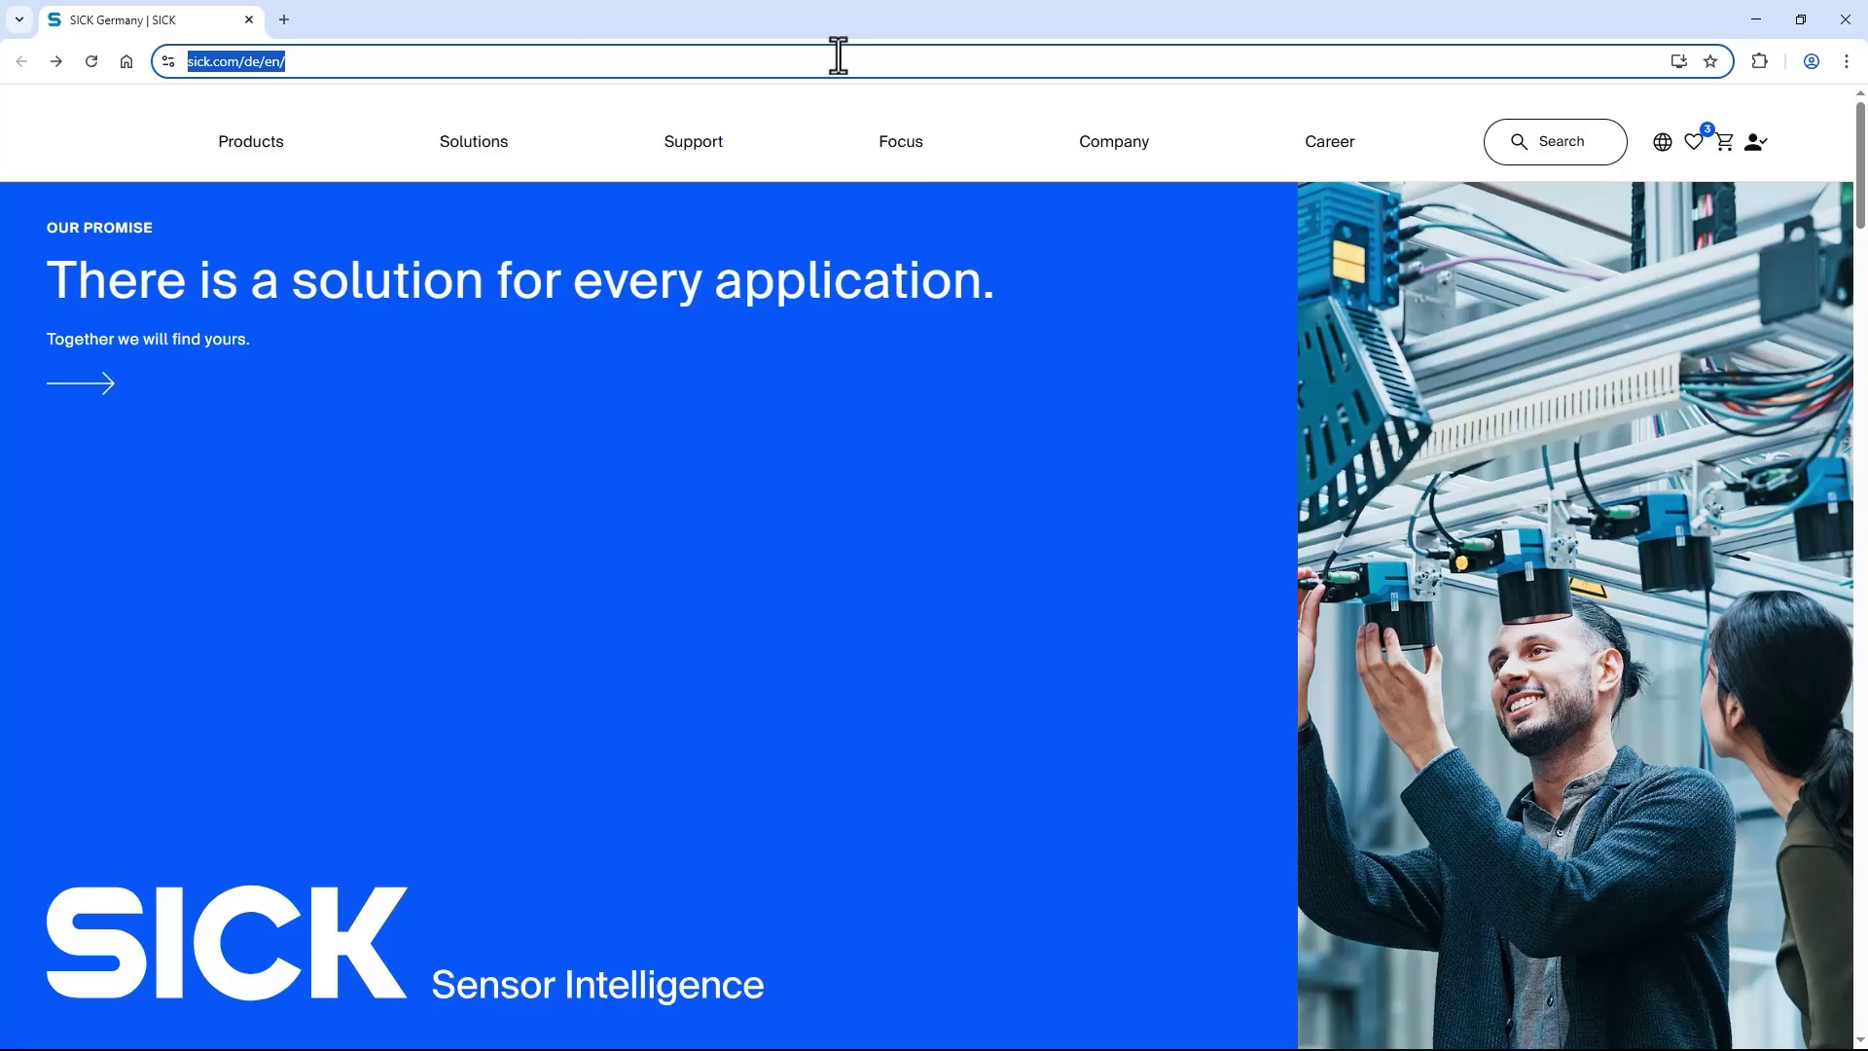
pyautogui.write('1')
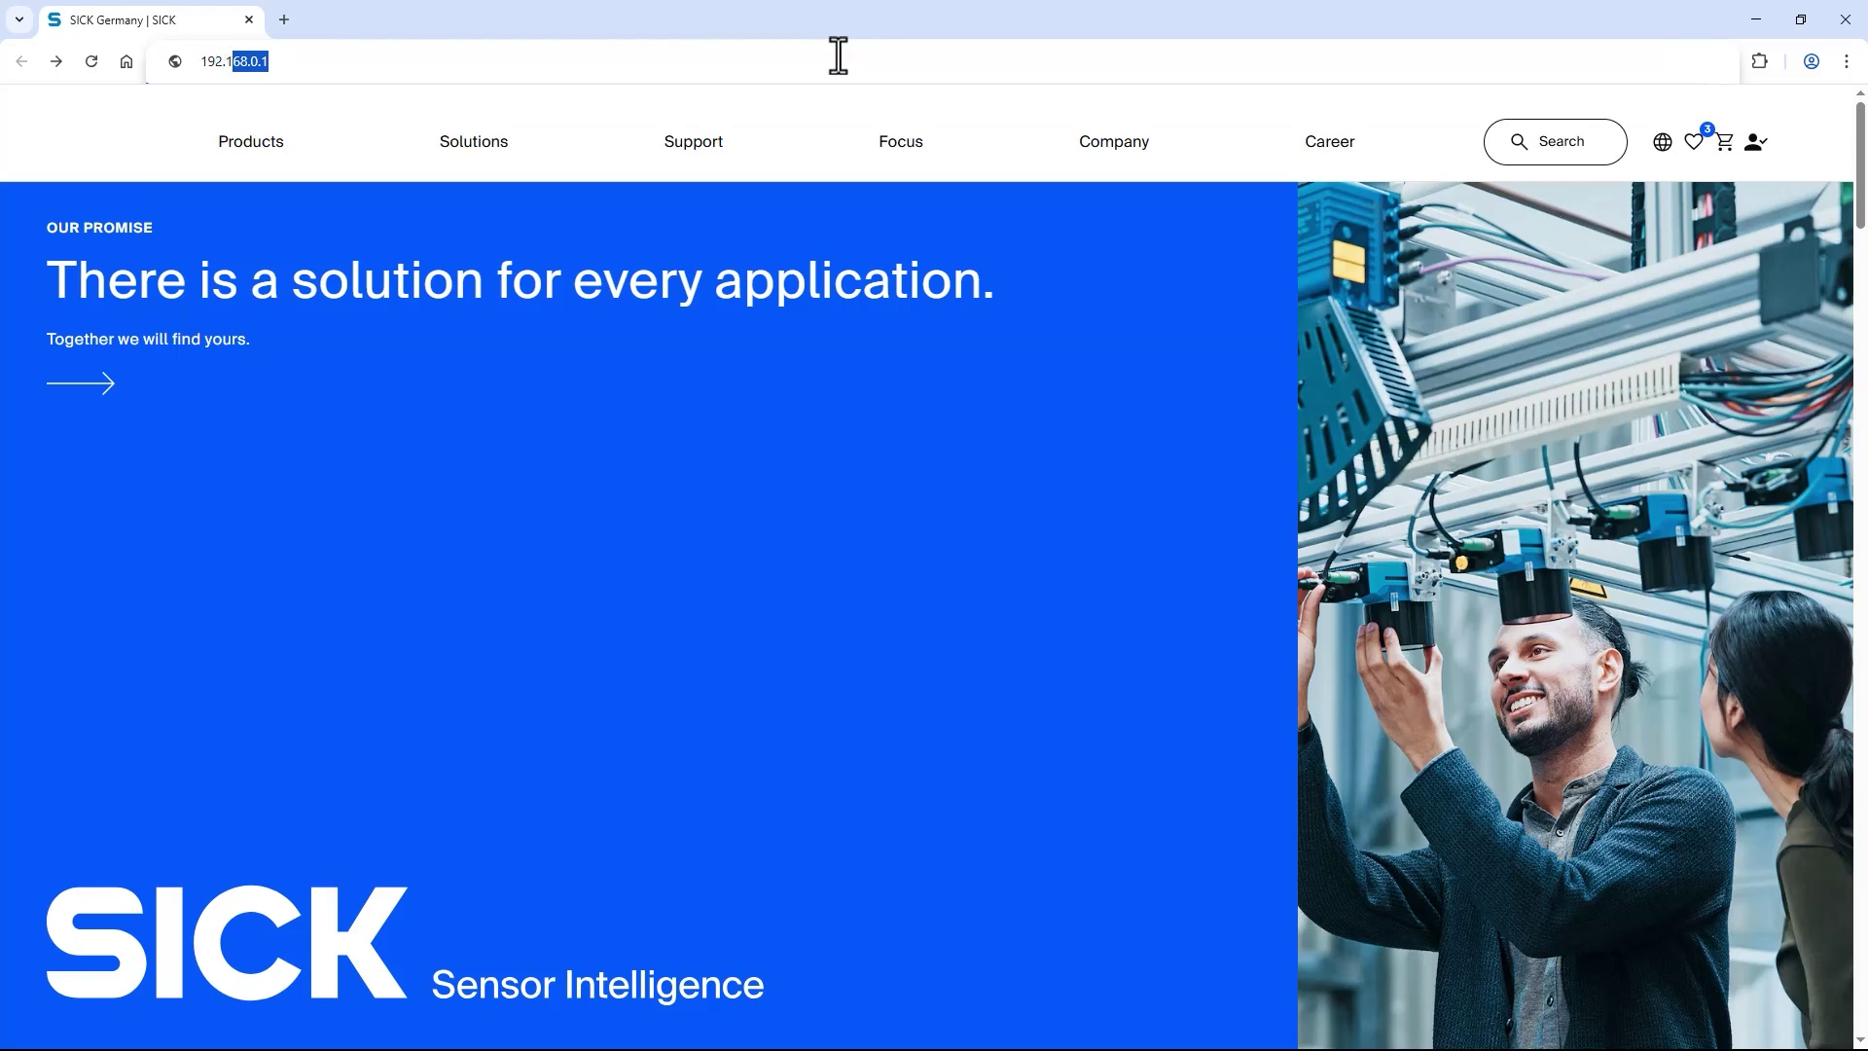
pyautogui.write('92.168.')
pyautogui.press('Return')
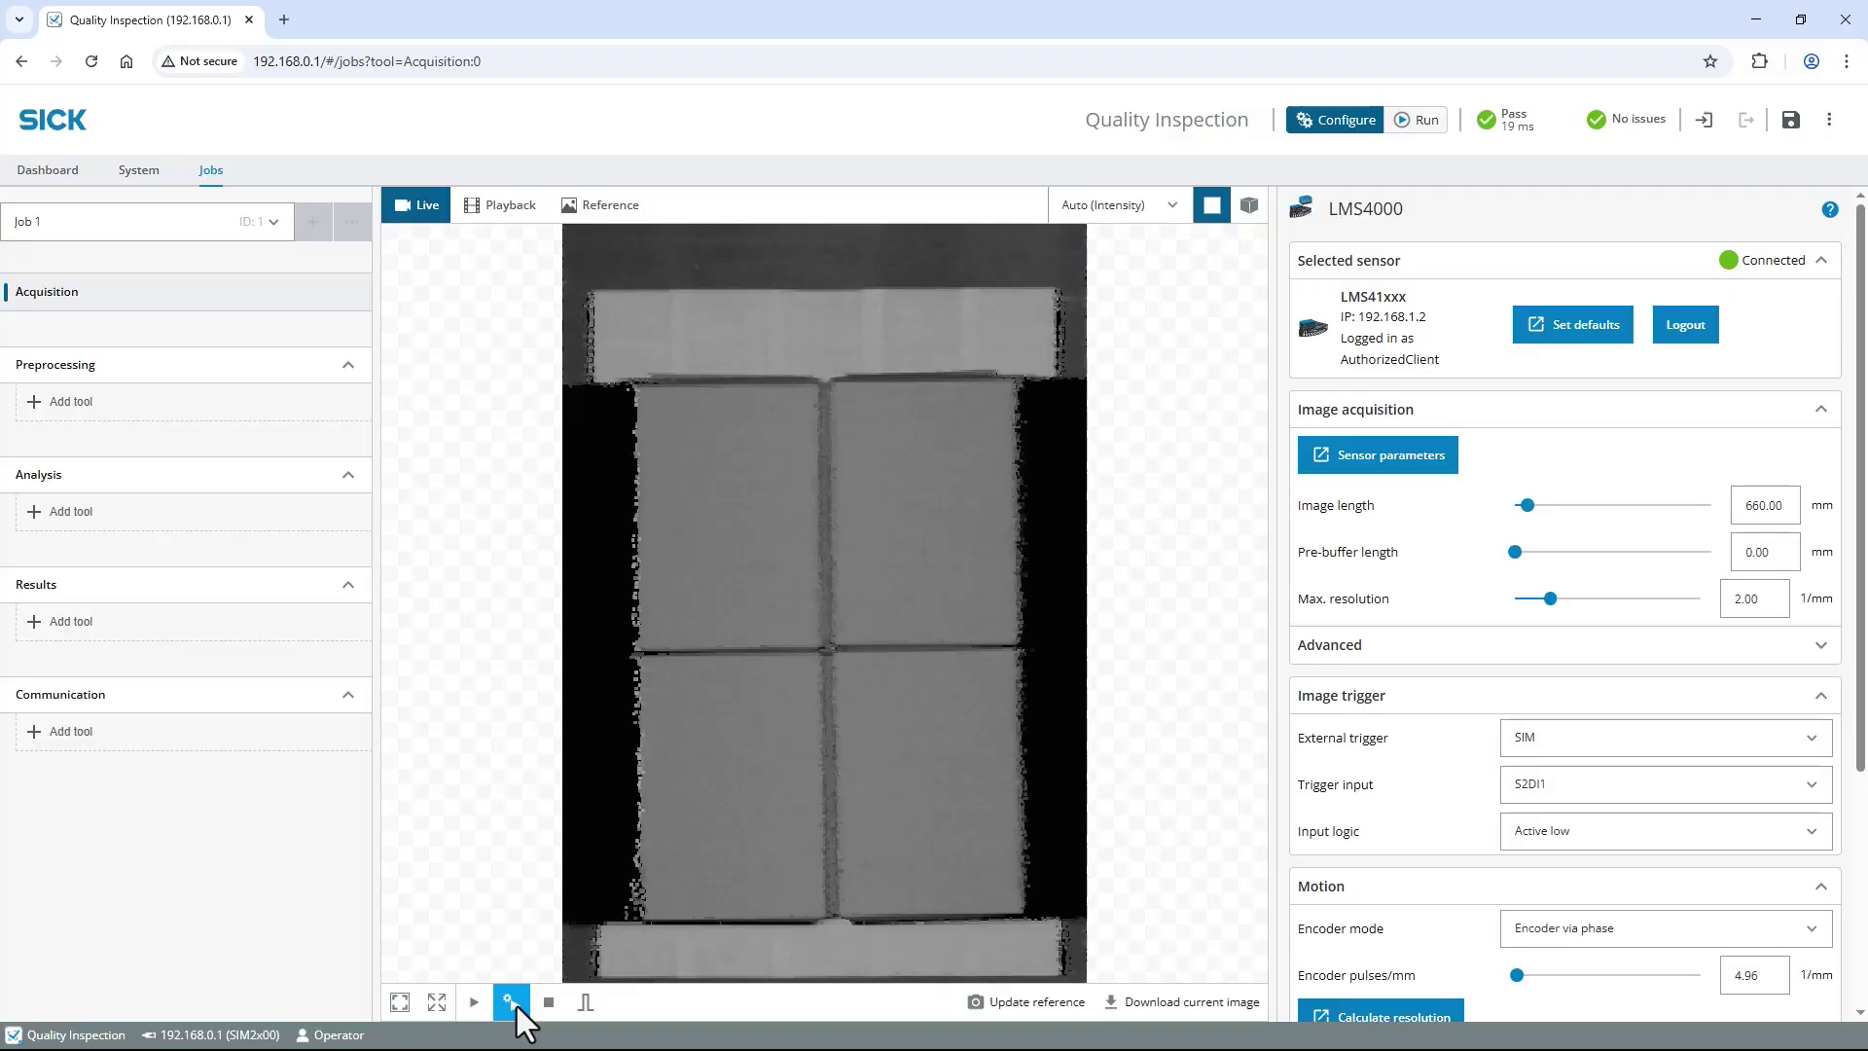
# - Update the reference image from the live view and add a 3D Object Locator analysis tool
pyautogui.click(1033, 1002)
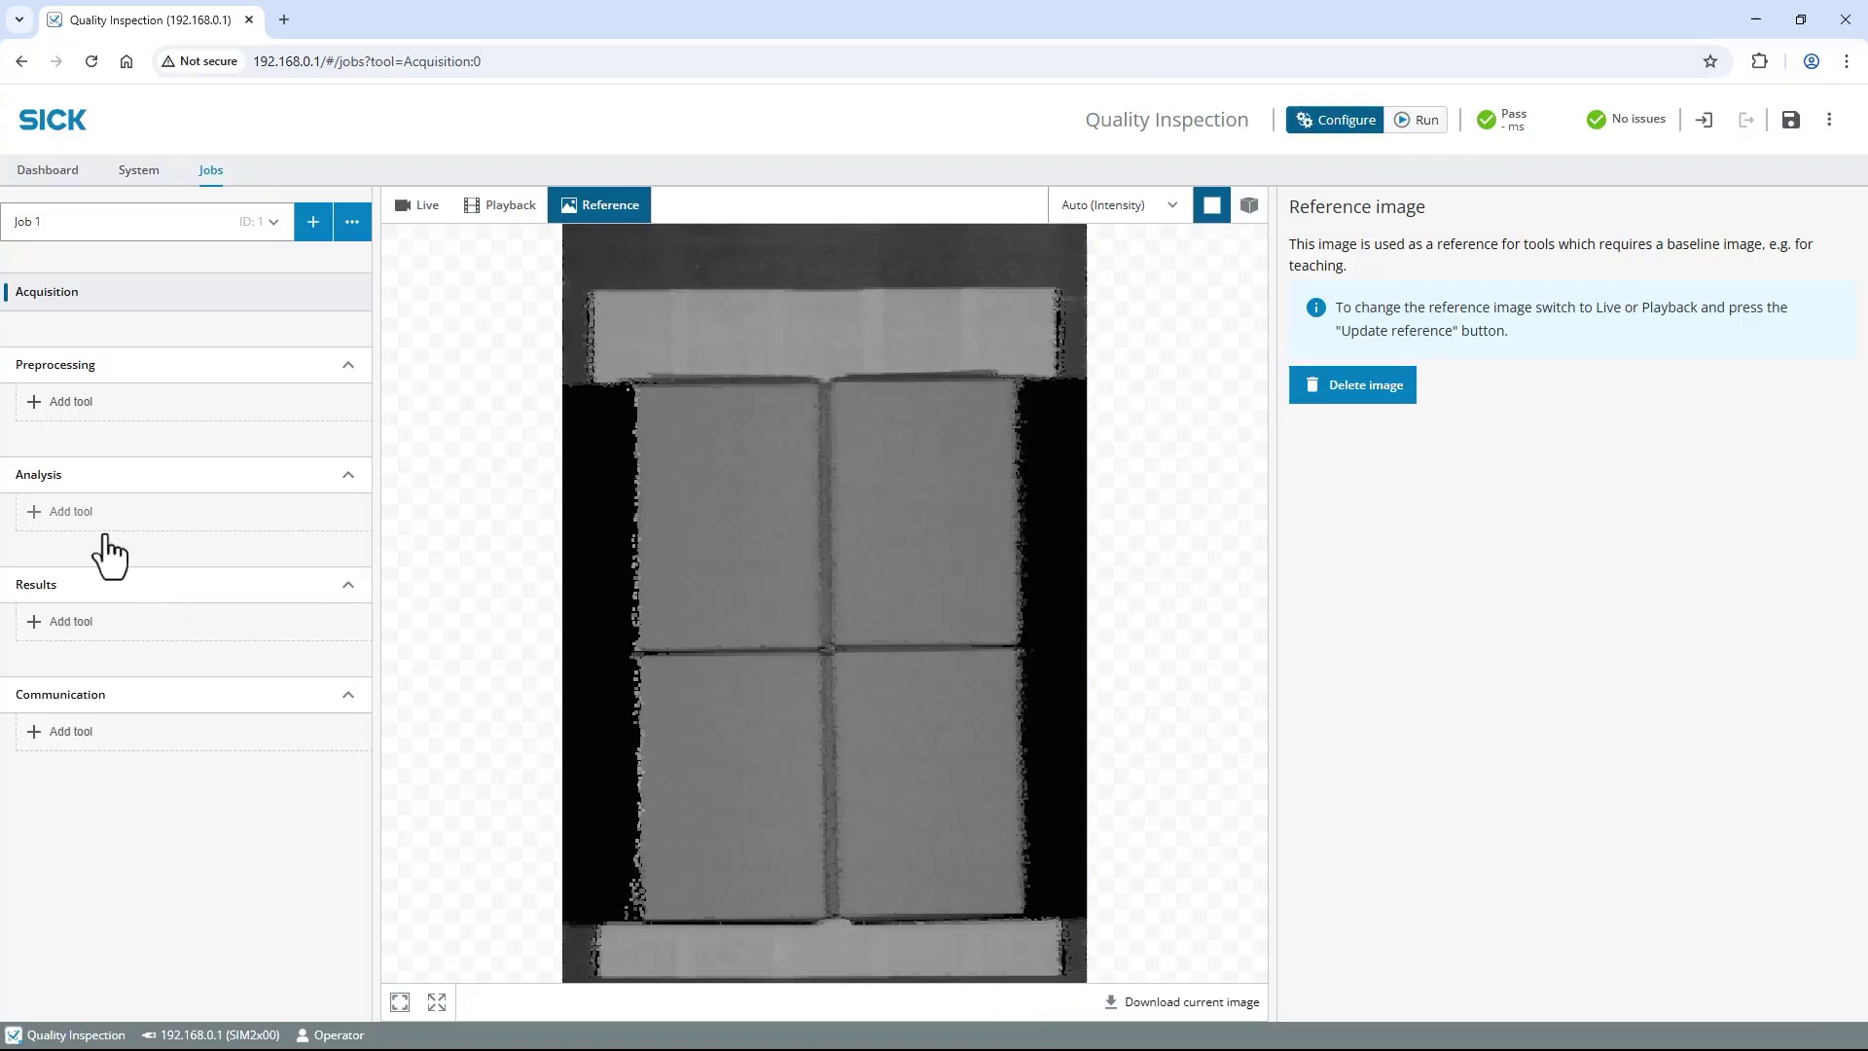
pyautogui.click(106, 531)
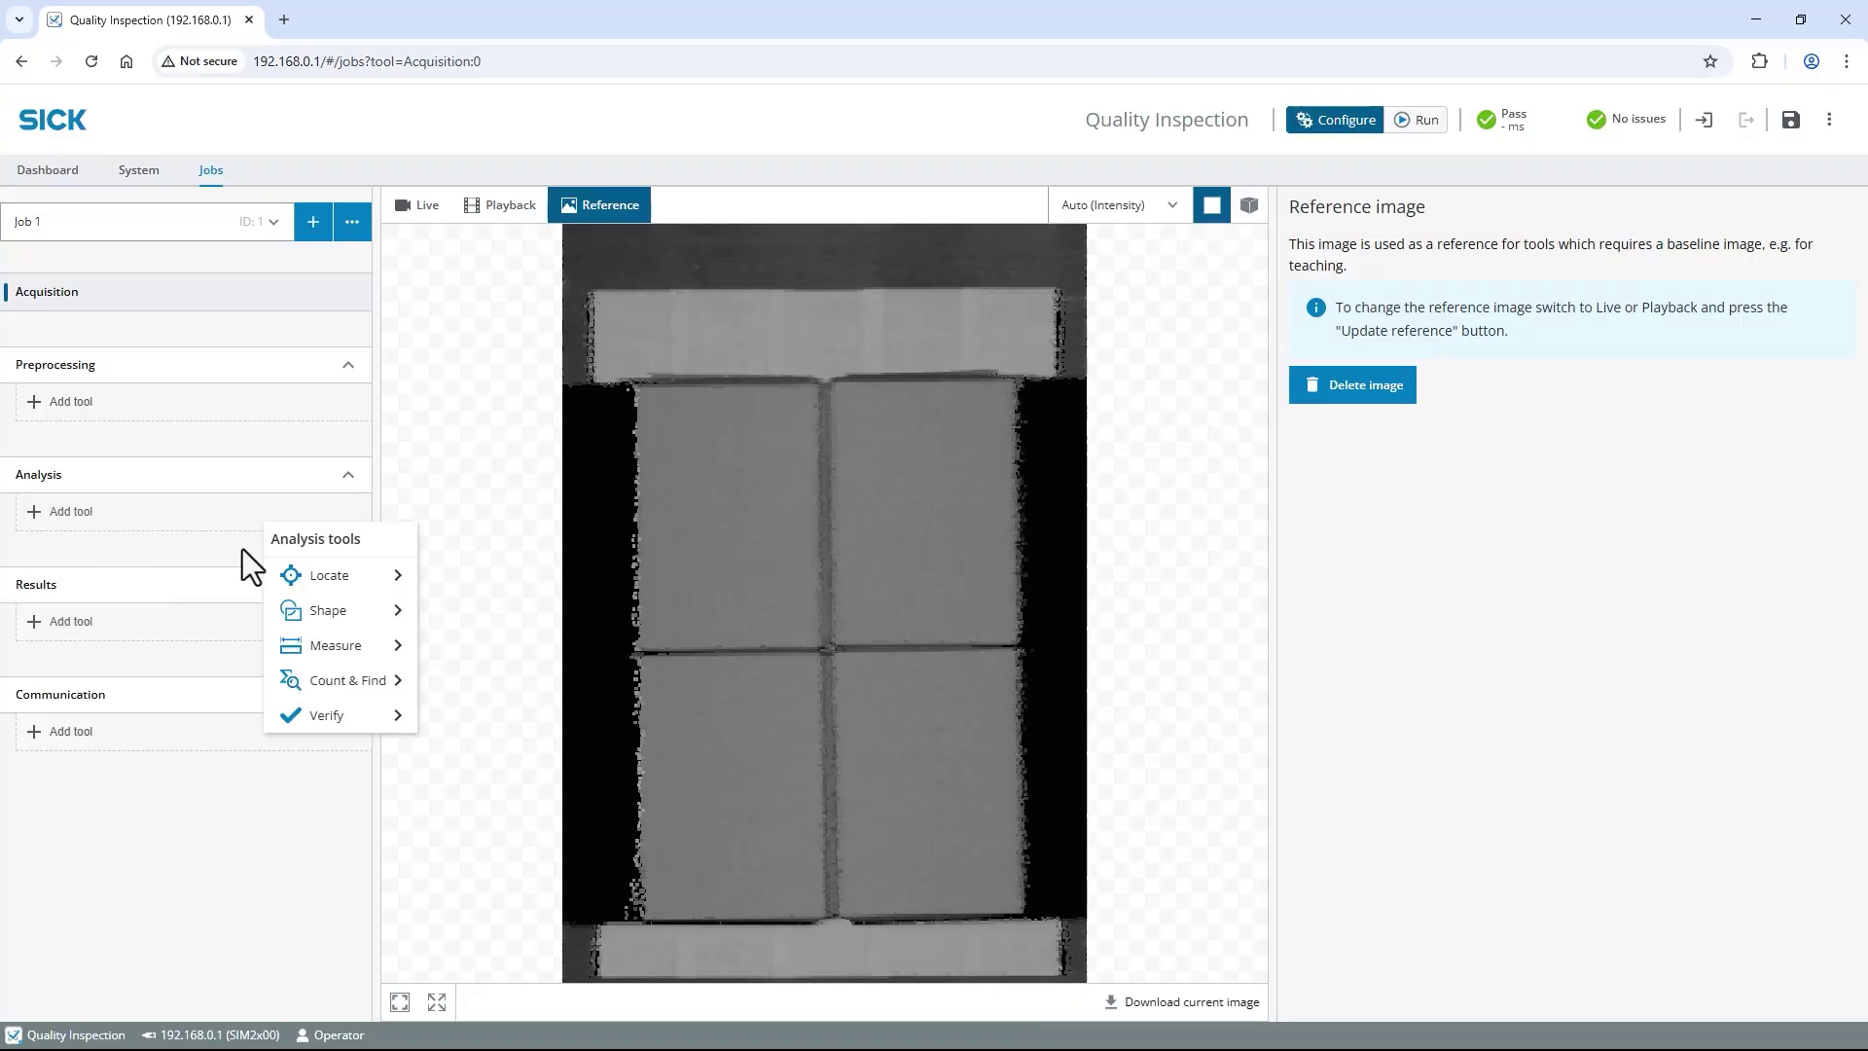
pyautogui.click(375, 576)
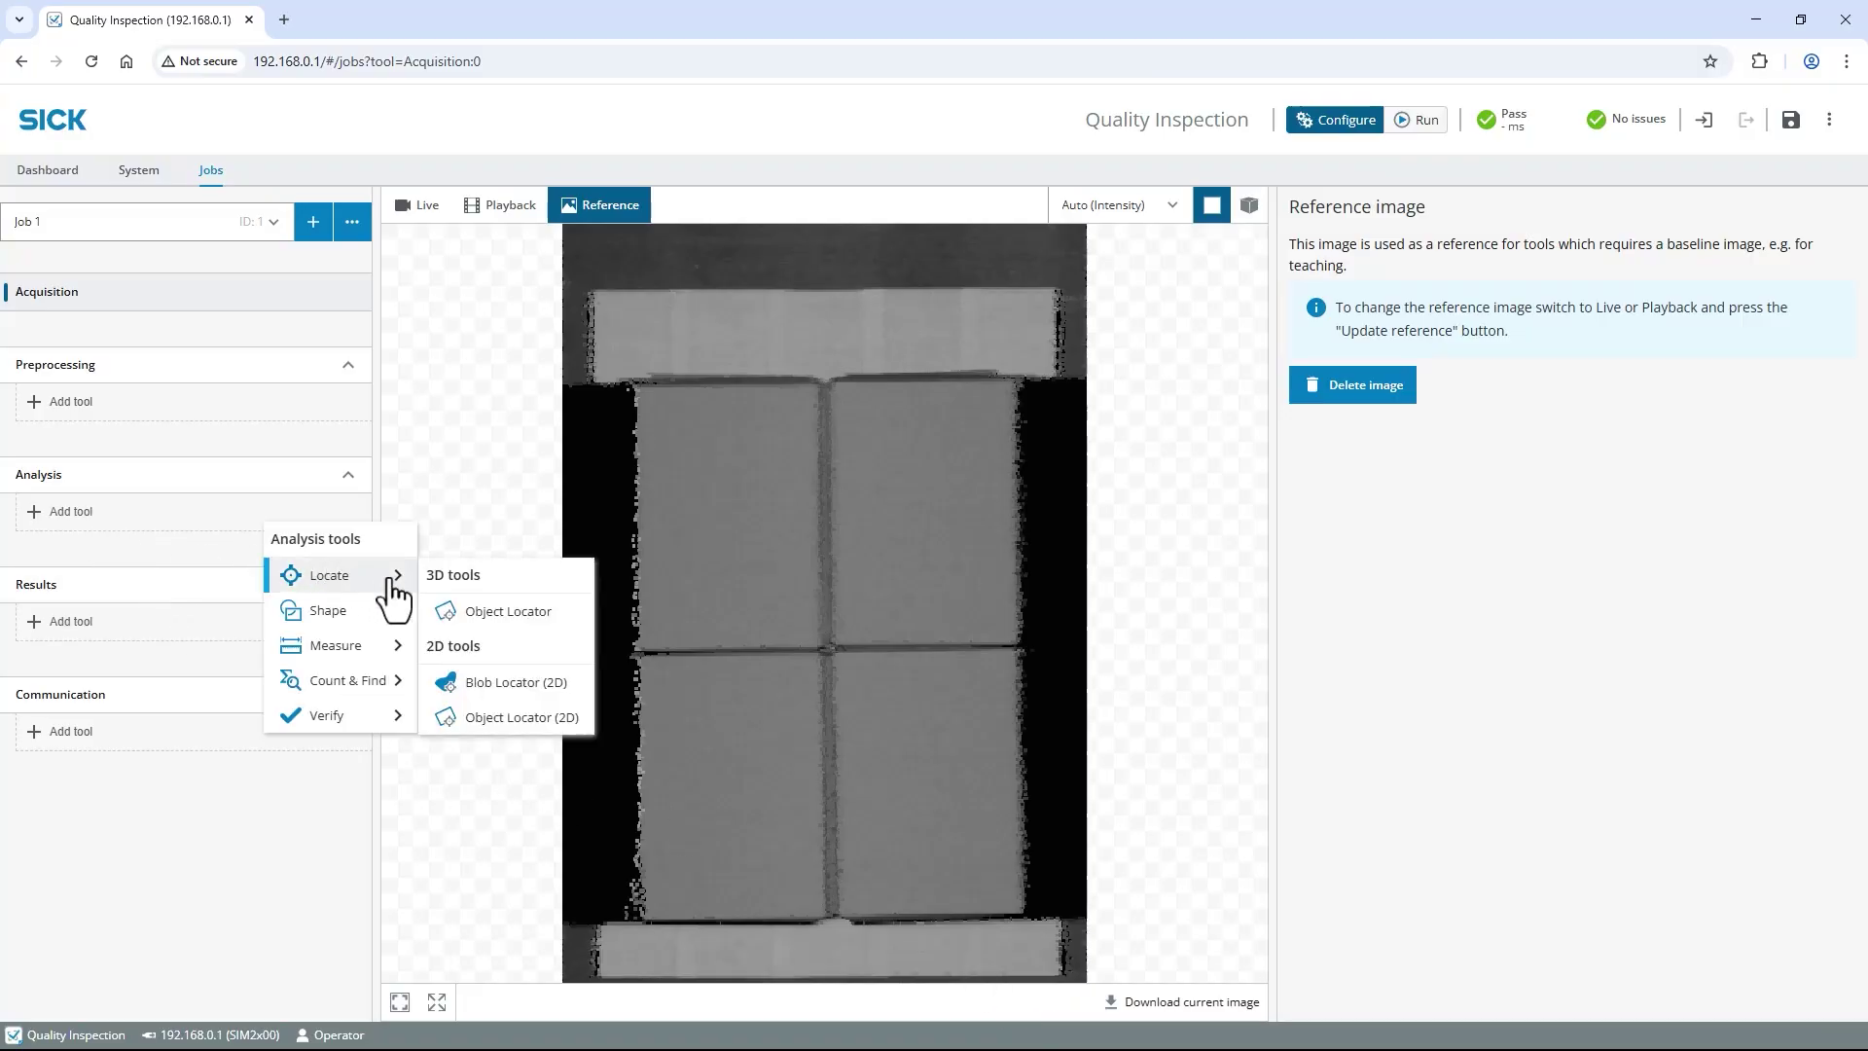
pyautogui.click(518, 612)
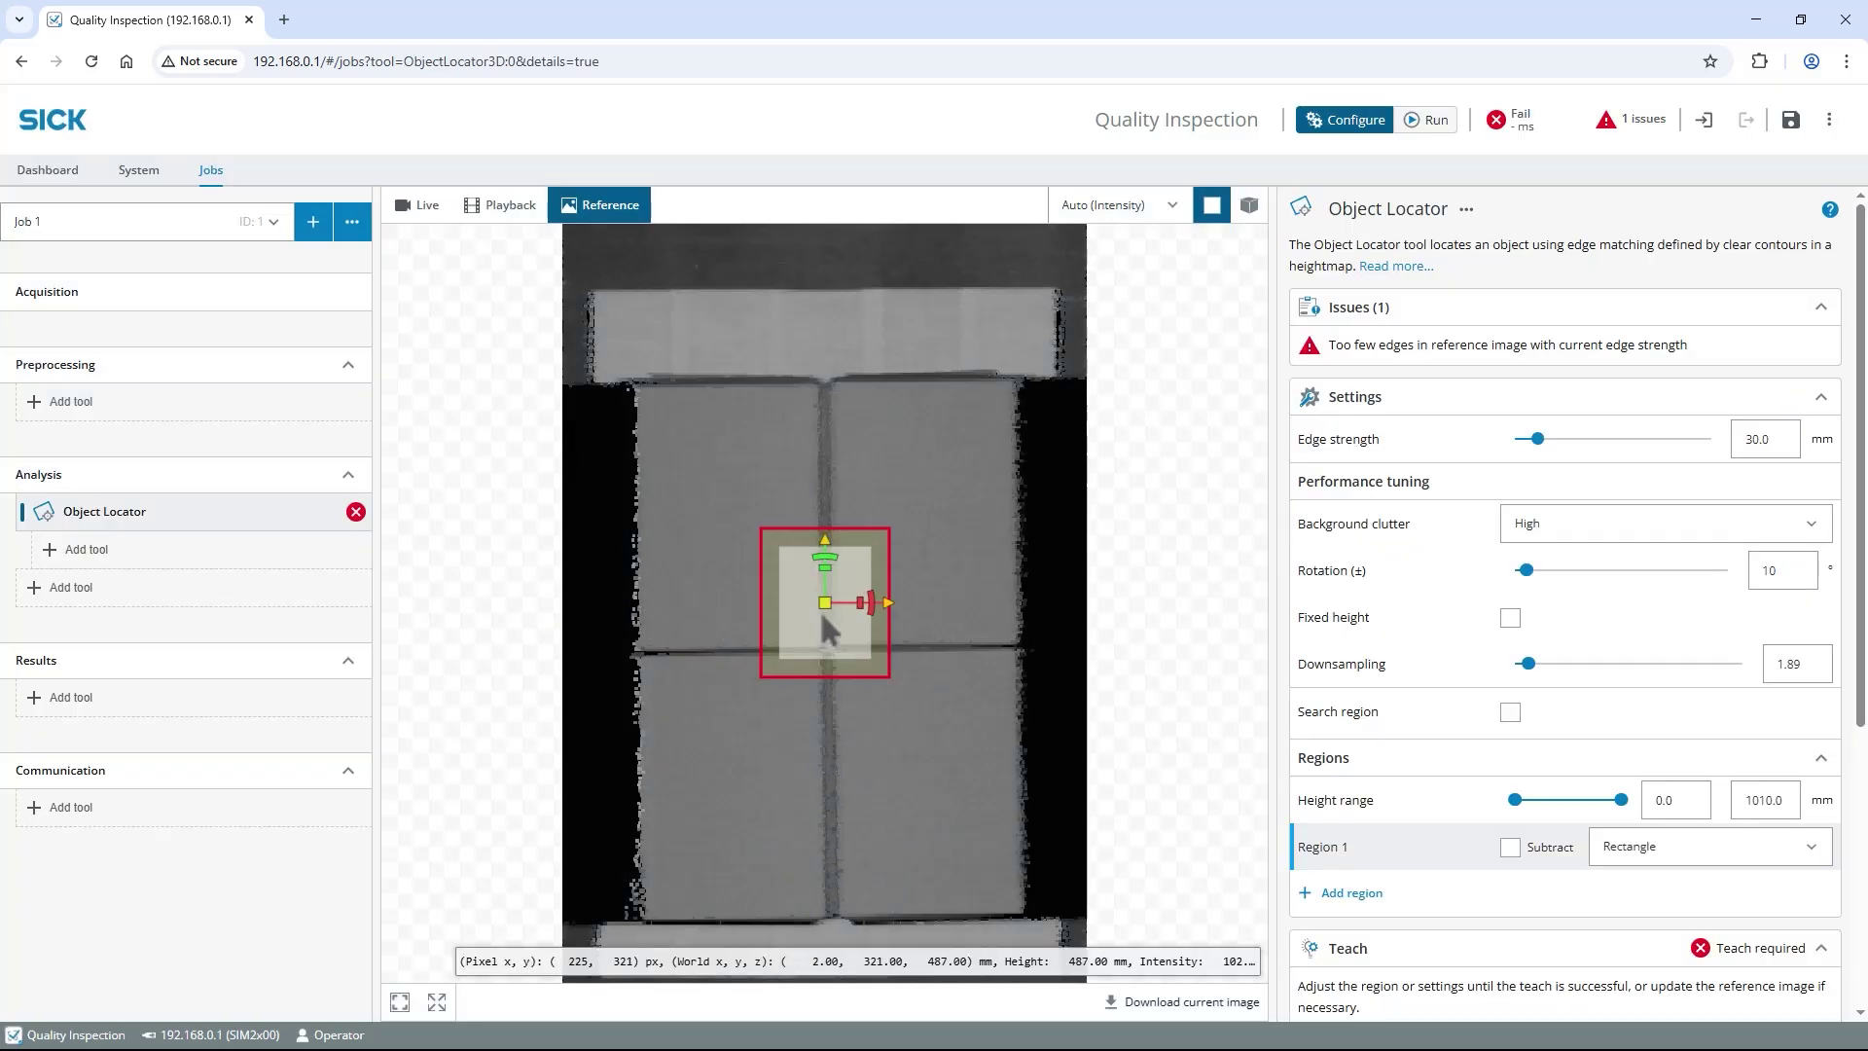
# - Fit the Object Locator region over the strip above the four boxes, starting at 19.5 mm height, and set edge strength to 5.0 mm
pyautogui.moveTo(827, 630); pyautogui.dragTo(1062, 350)
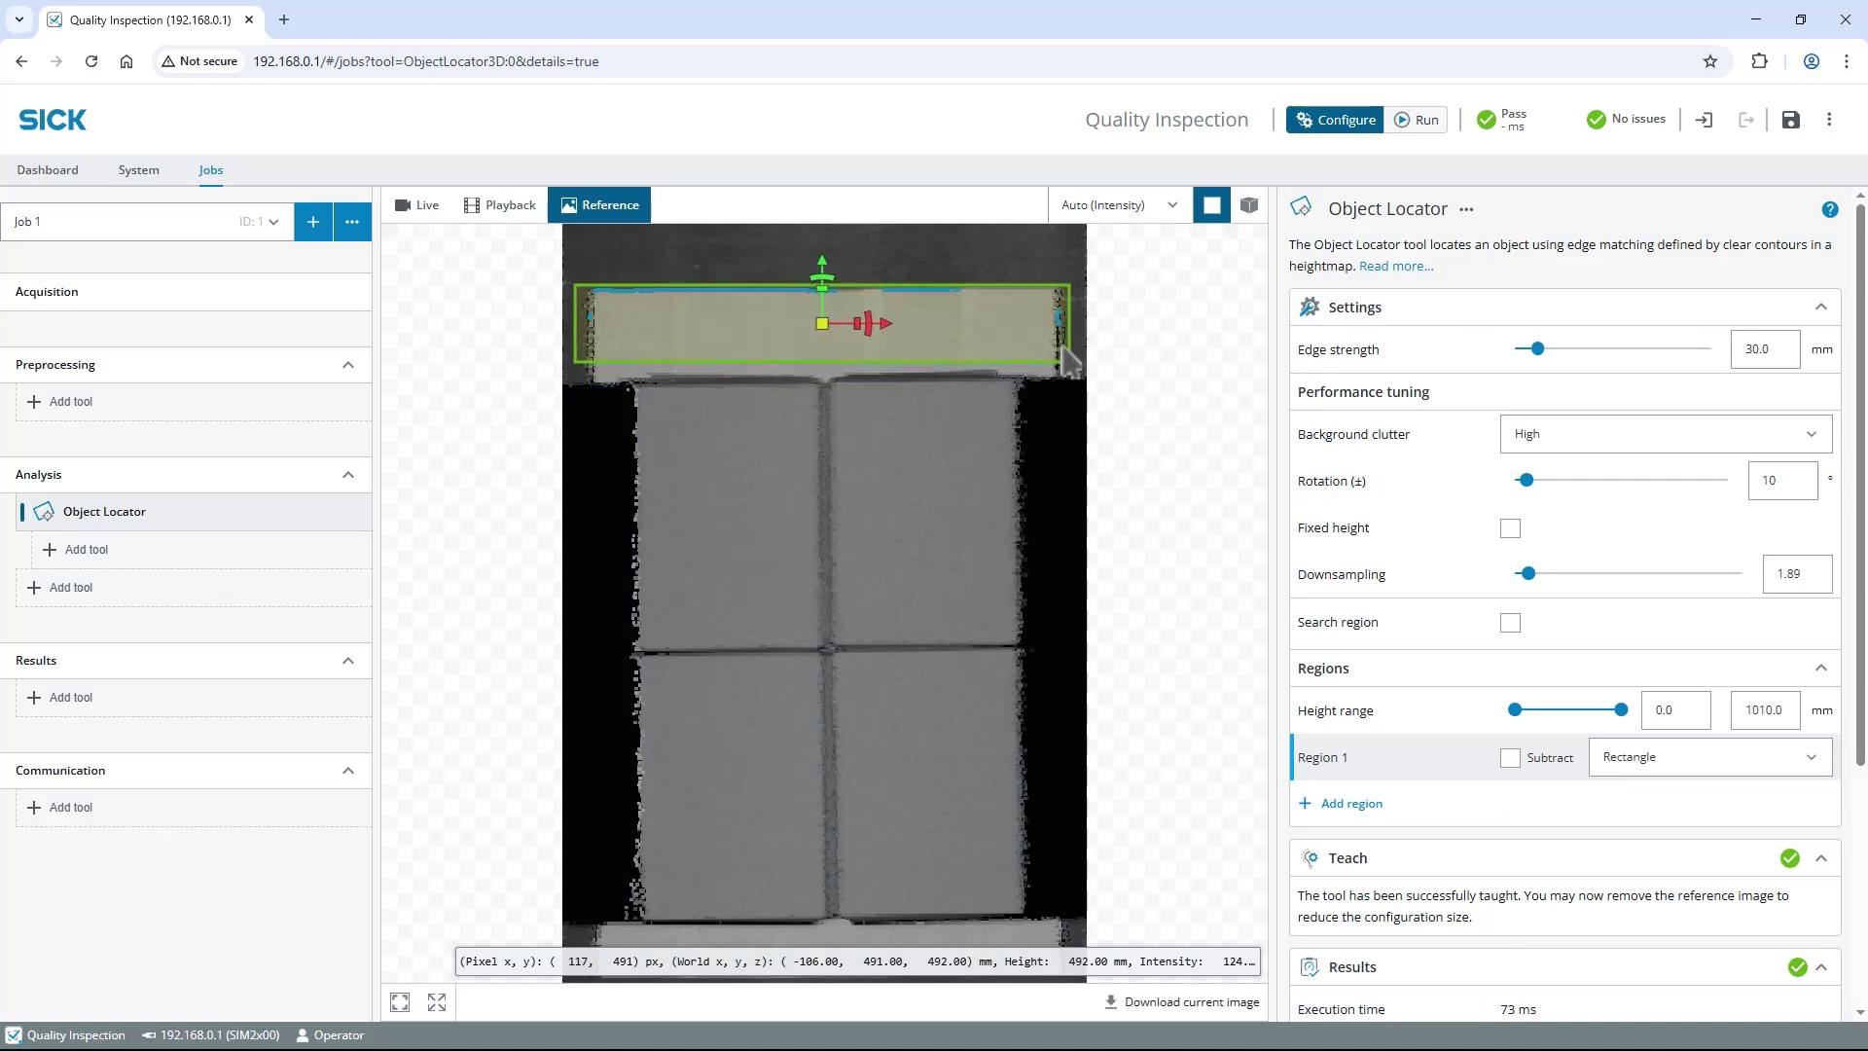
pyautogui.click(1249, 206)
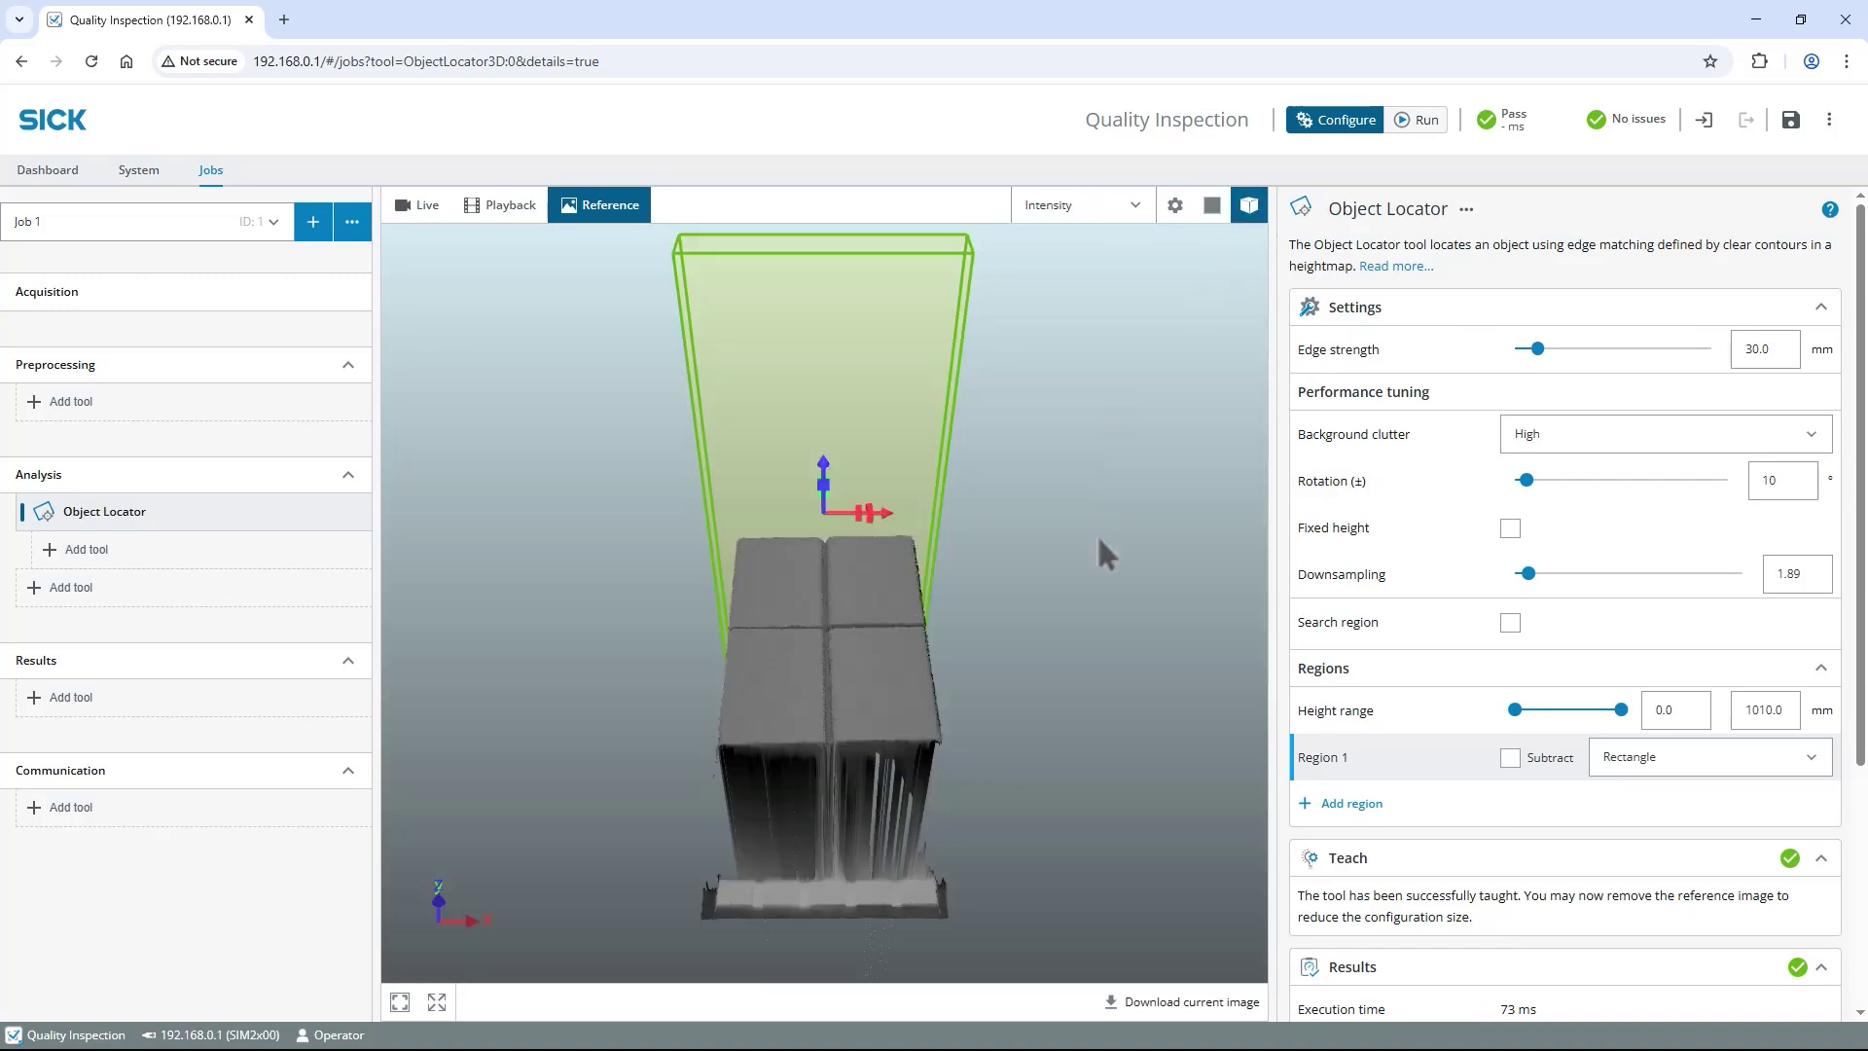
pyautogui.moveTo(1095, 557); pyautogui.dragTo(661, 406)
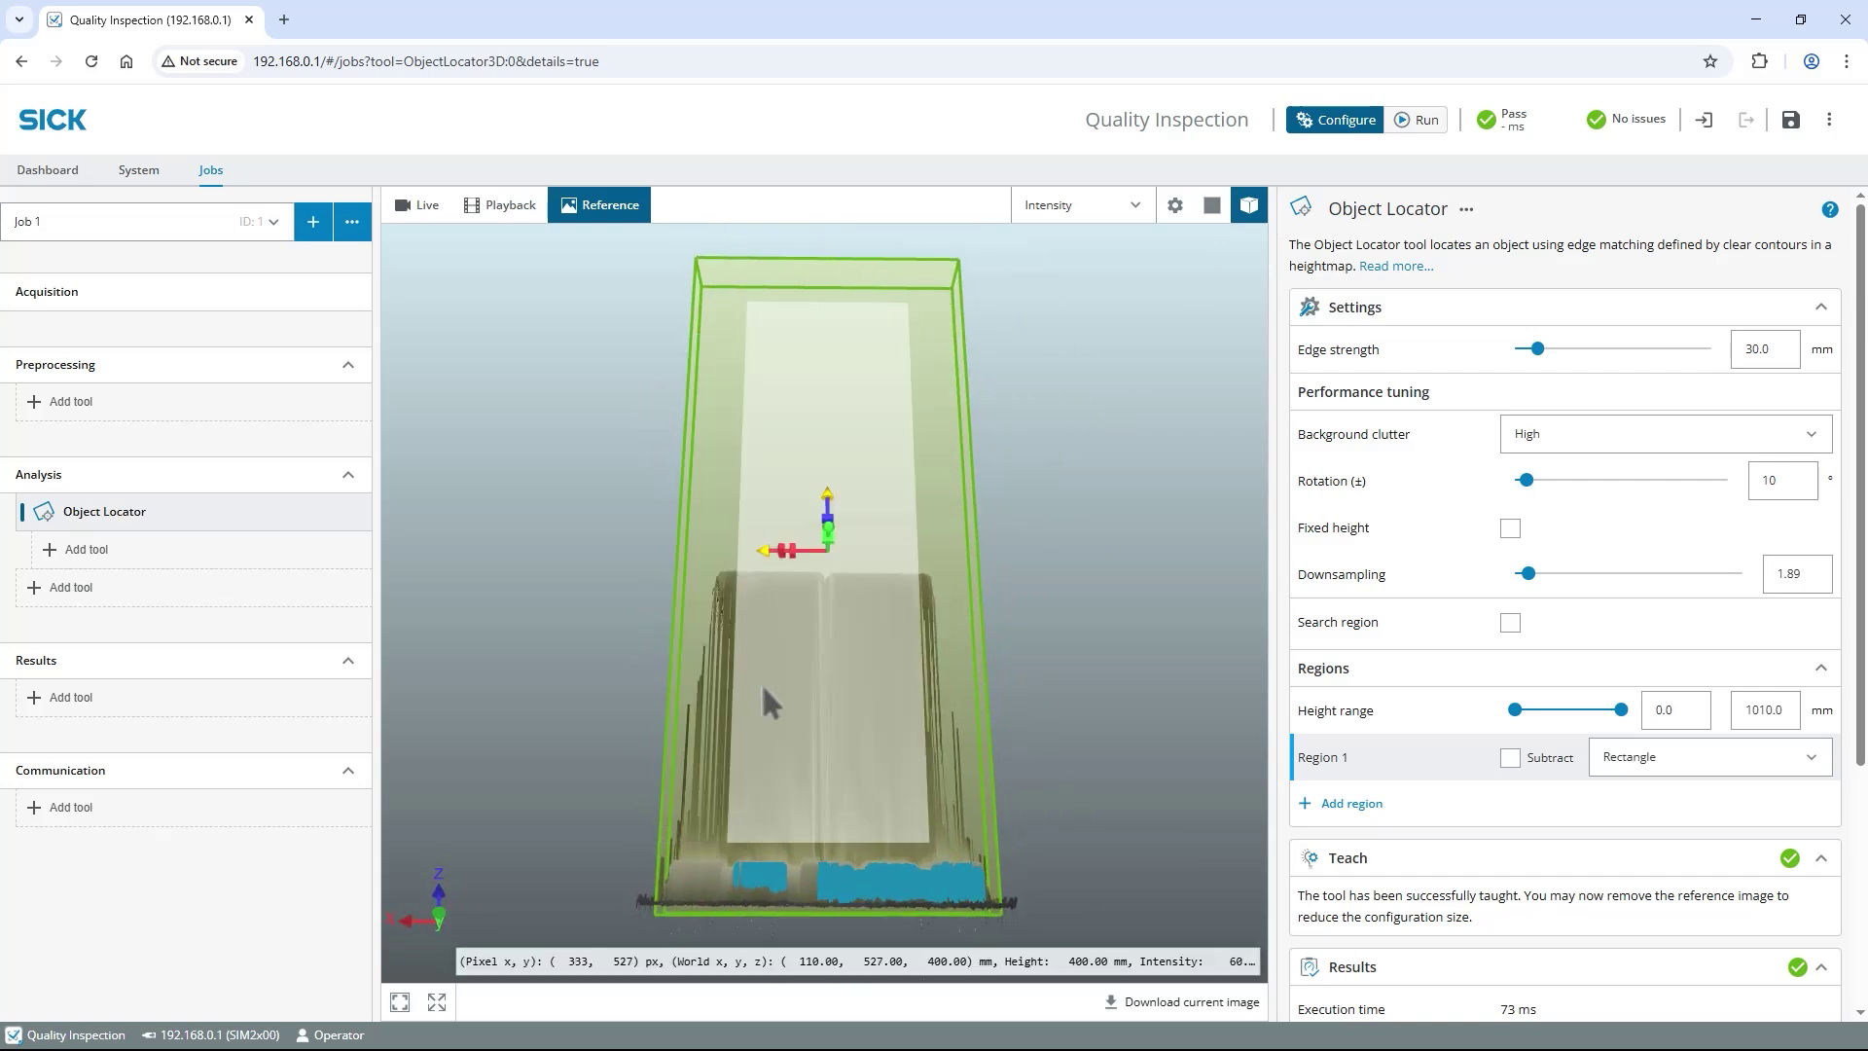
pyautogui.click(805, 903)
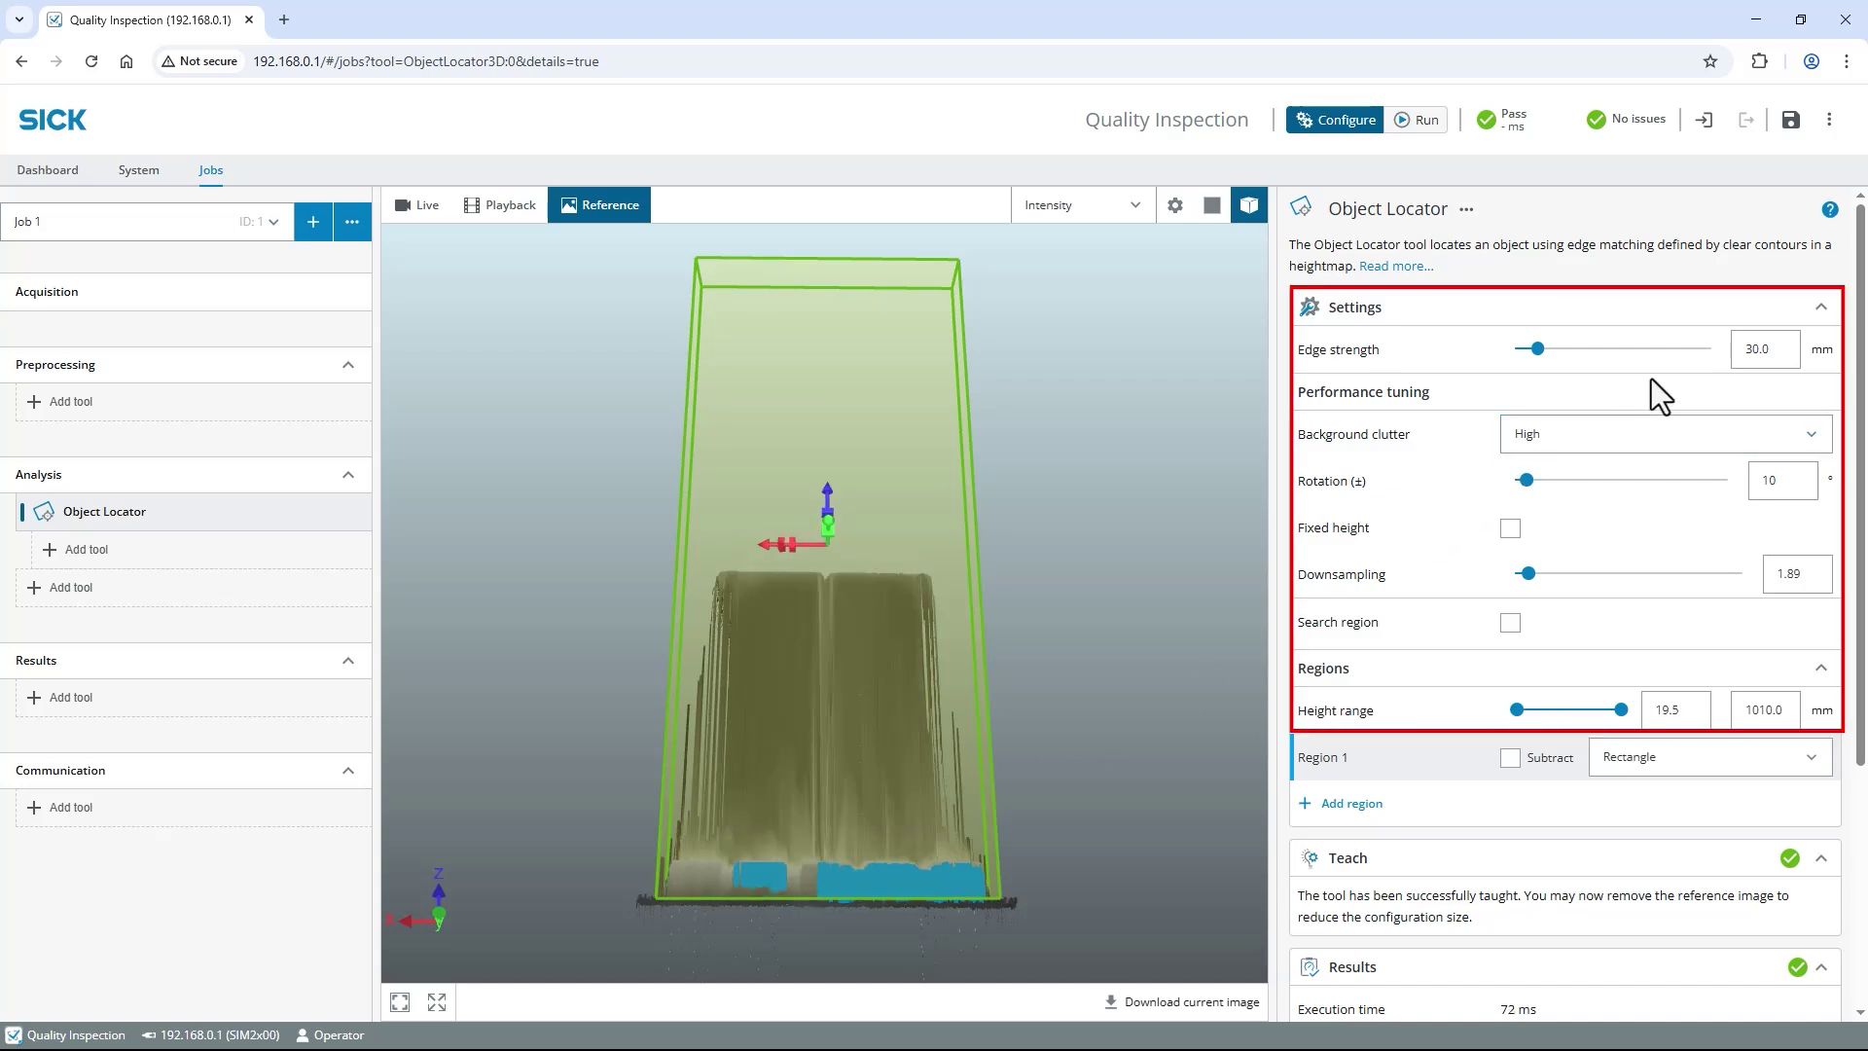
pyautogui.click(1743, 350)
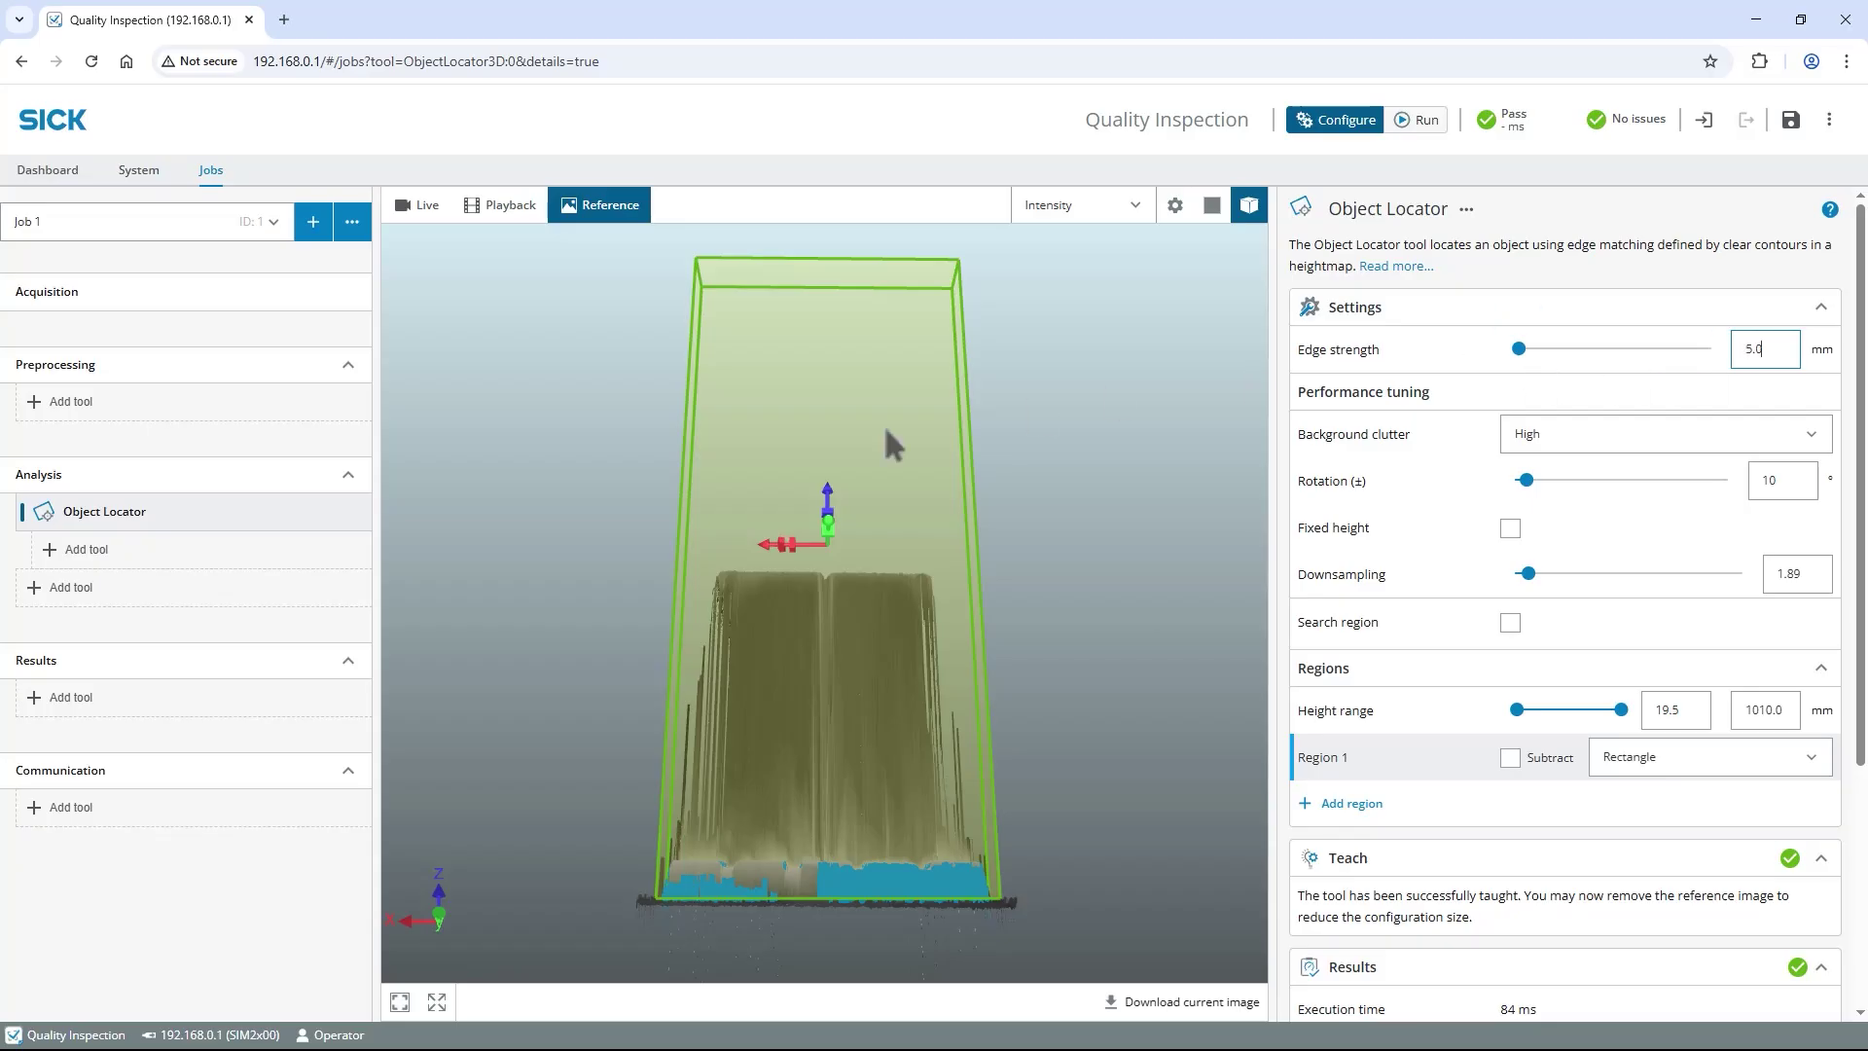
# - Add a 3D Min/Max tool under the Object Locator and stretch its region over all four boxes and the strips at both ends
pyautogui.click(105, 551)
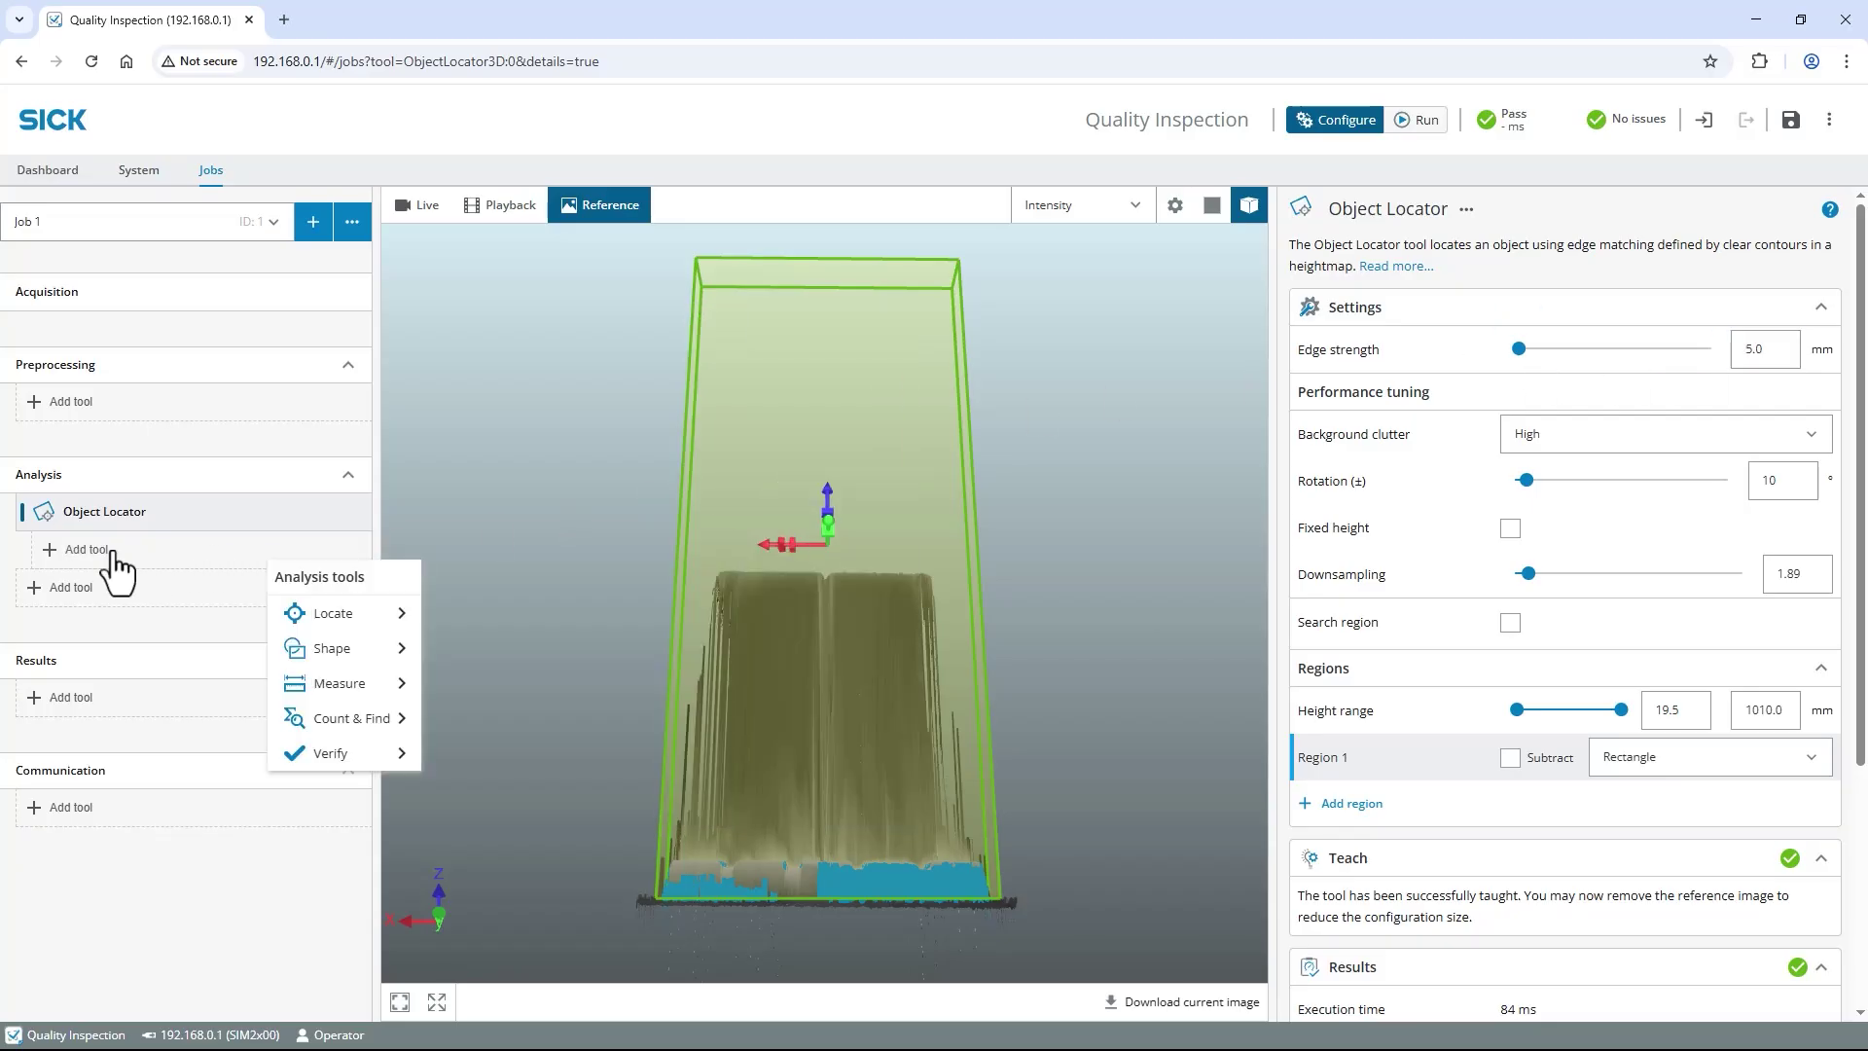
pyautogui.moveTo(394, 686)
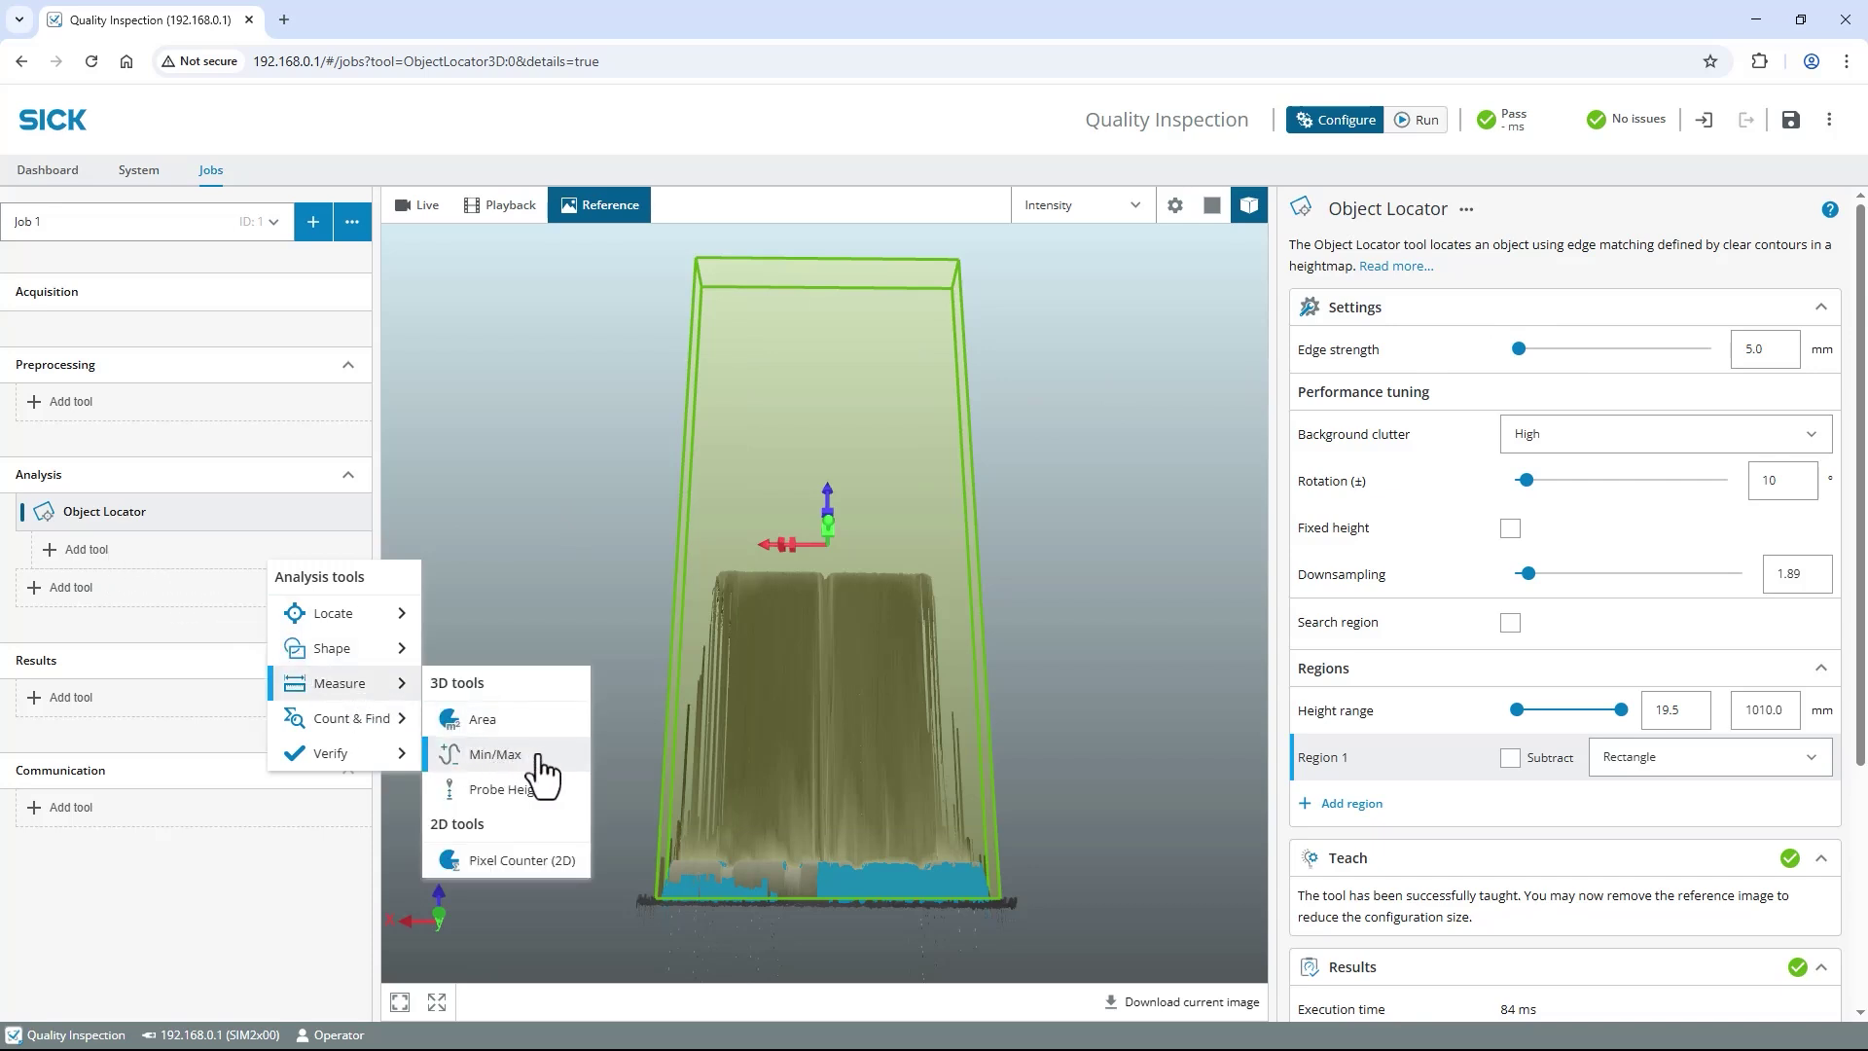
pyautogui.click(496, 755)
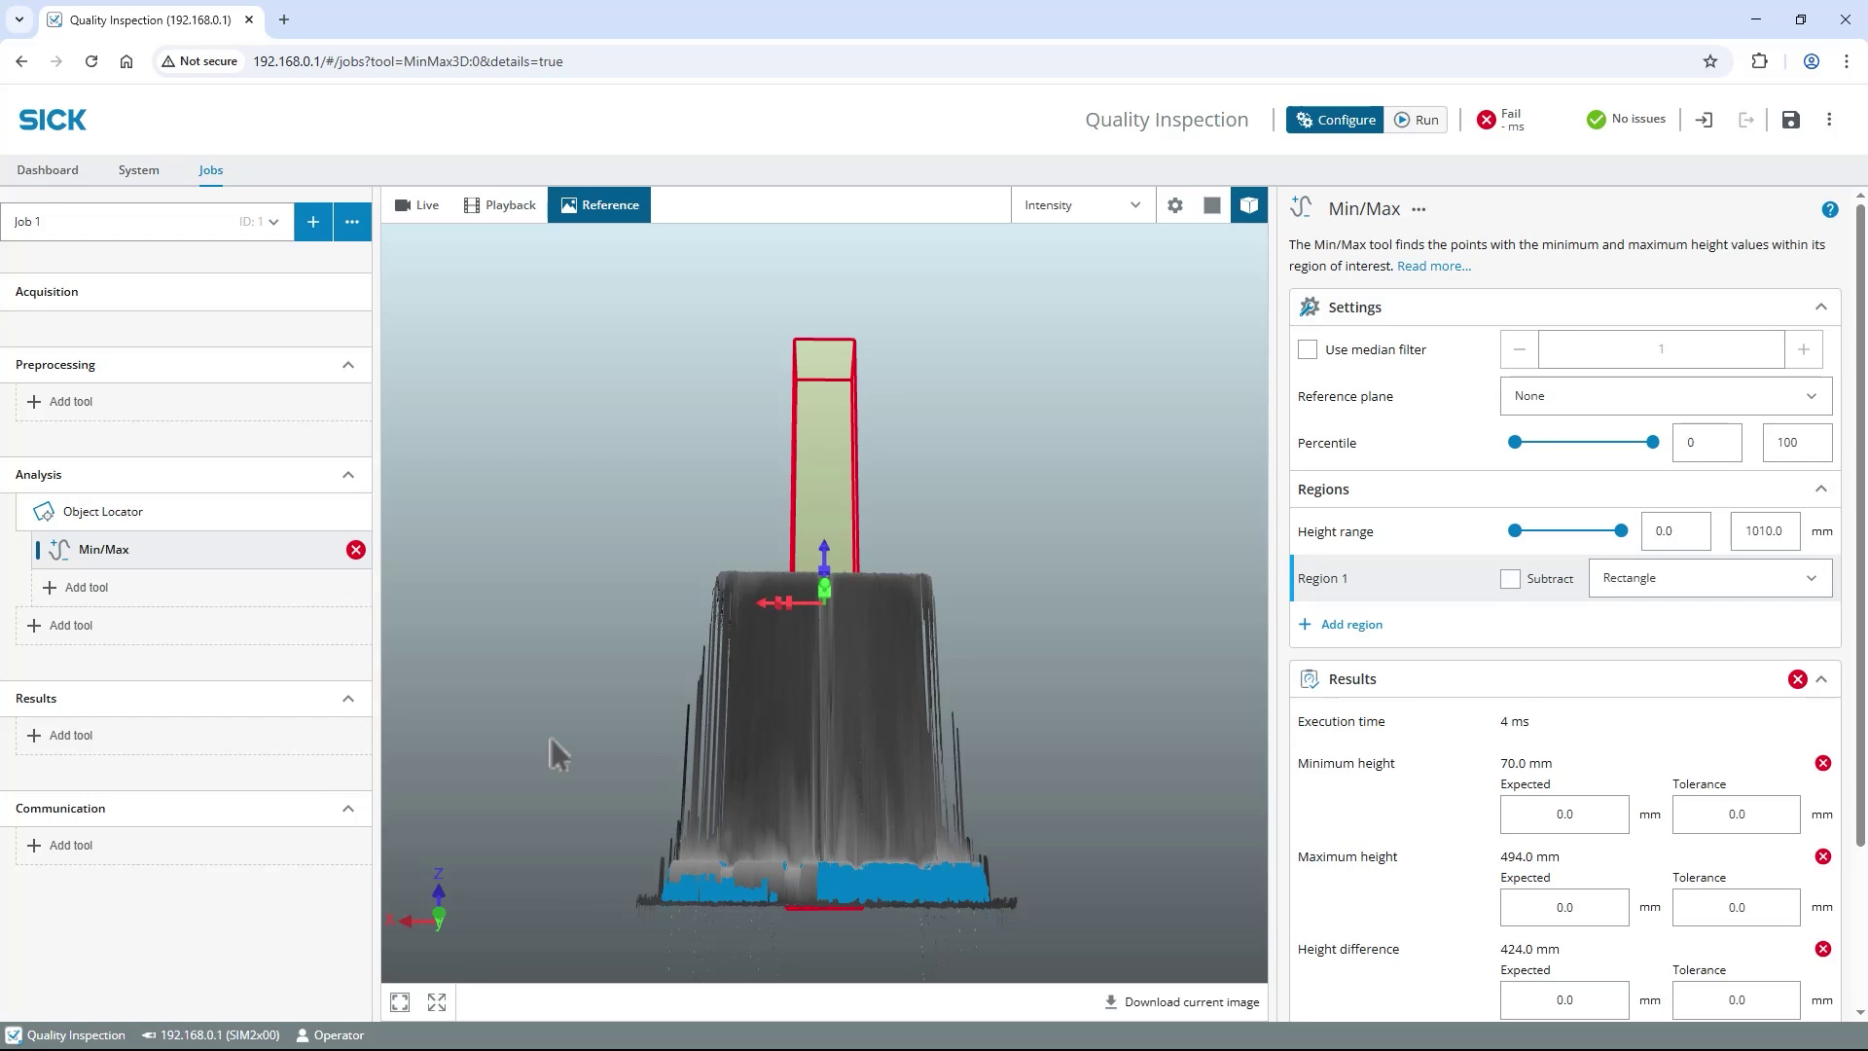
pyautogui.click(1215, 208)
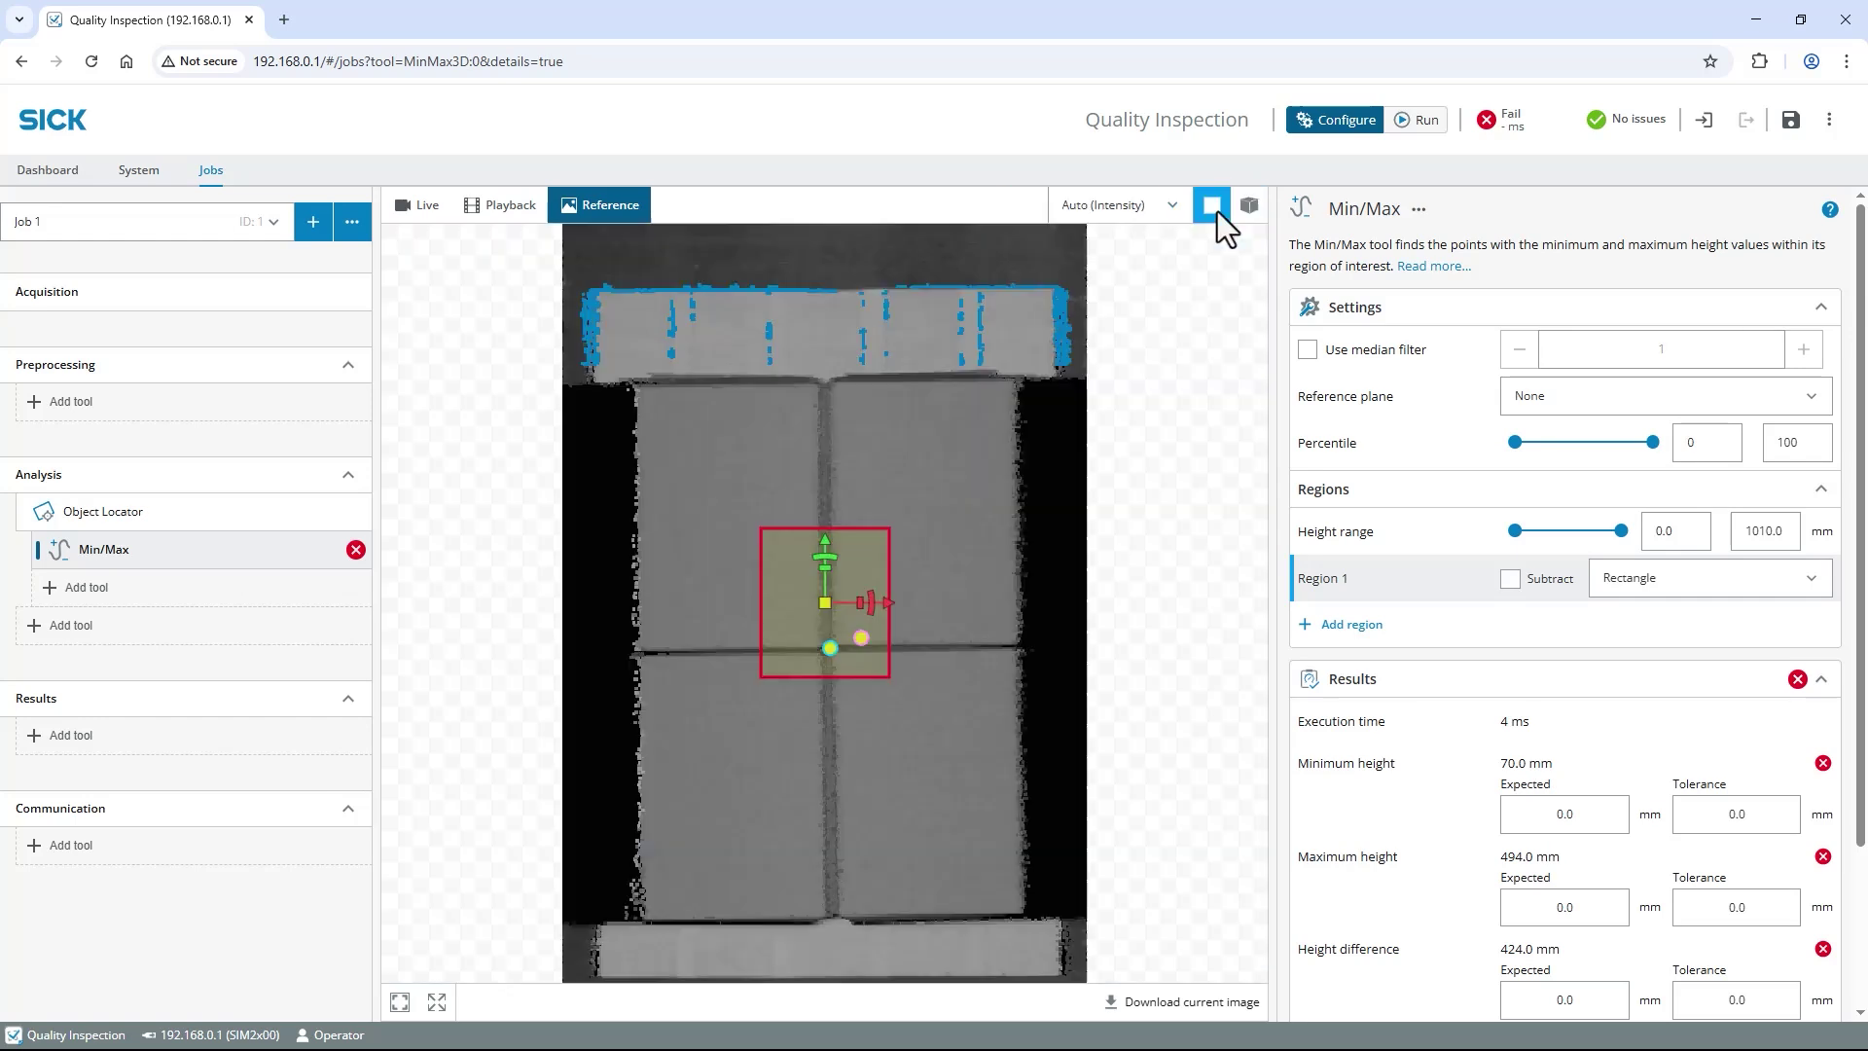
pyautogui.moveTo(860, 623); pyautogui.dragTo(1041, 944)
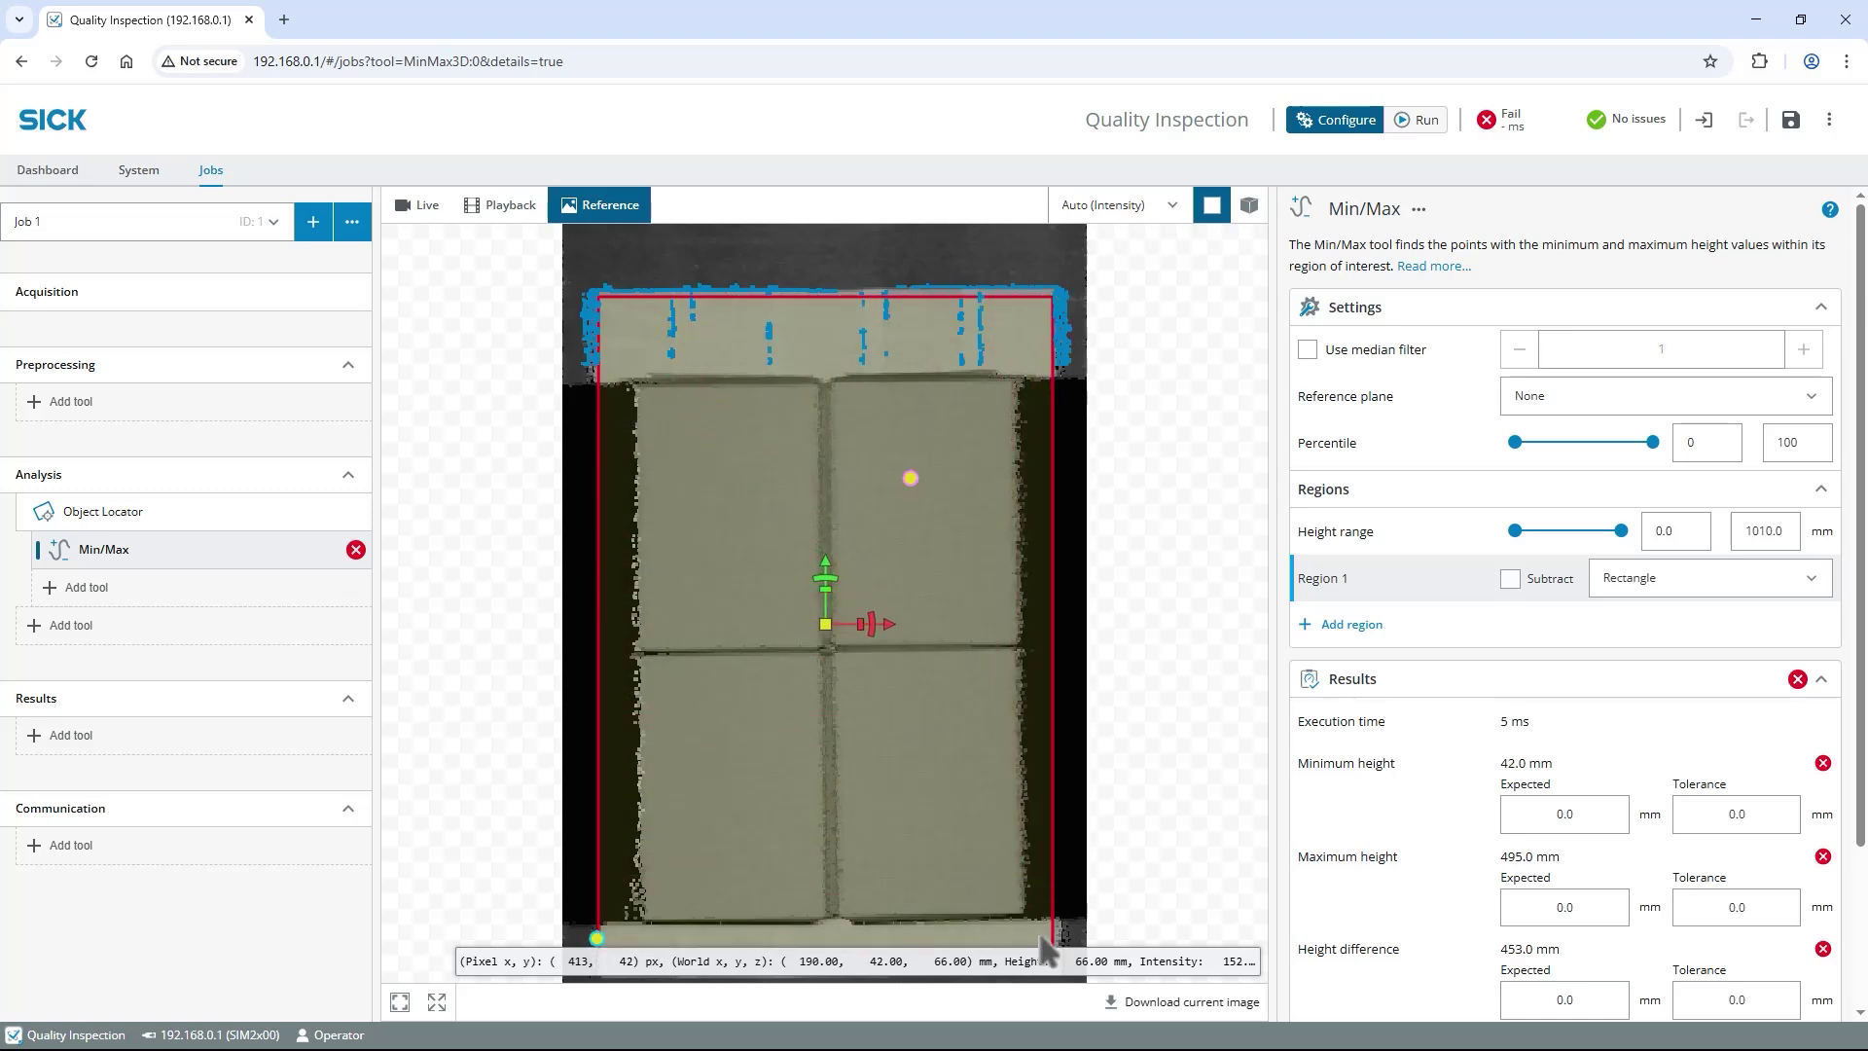
# - Set the Min/Max tolerances for minimum height, maximum height and height difference to 1000.0 mm each
pyautogui.moveTo(1860, 826); pyautogui.dragTo(1860, 991)
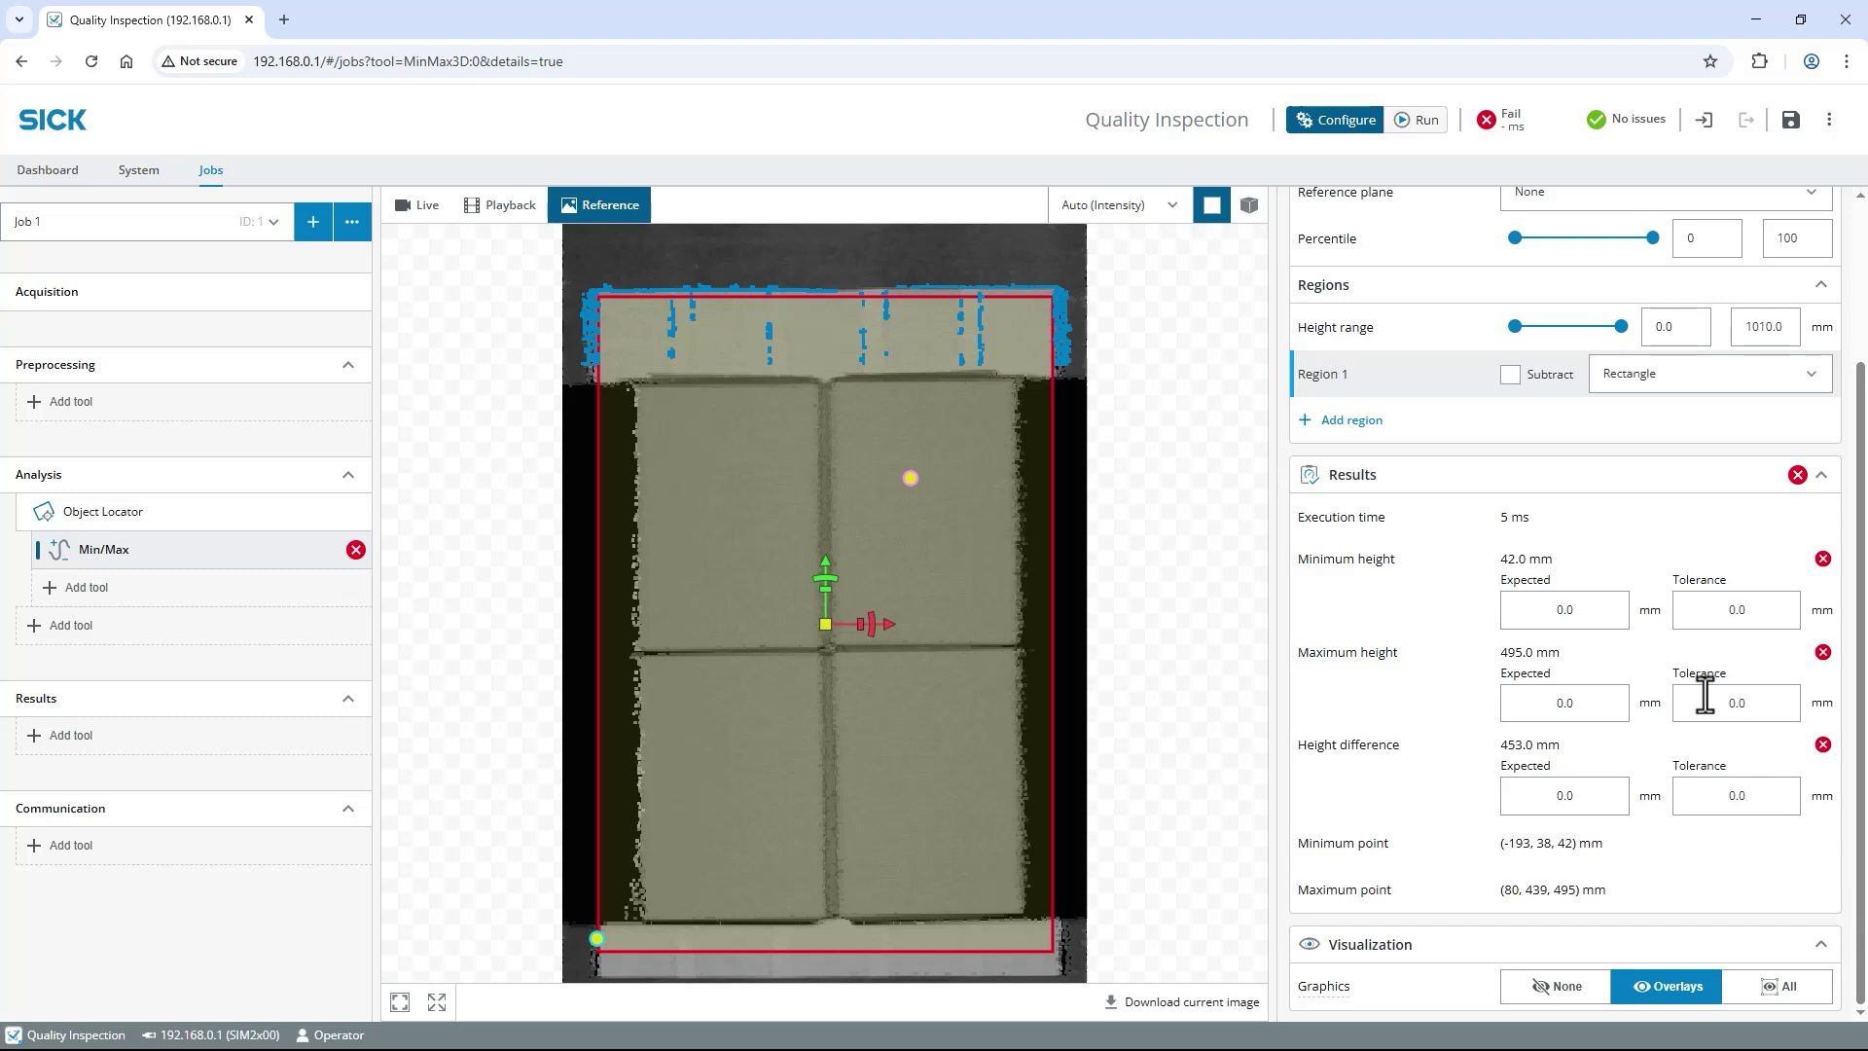
pyautogui.click(1707, 624)
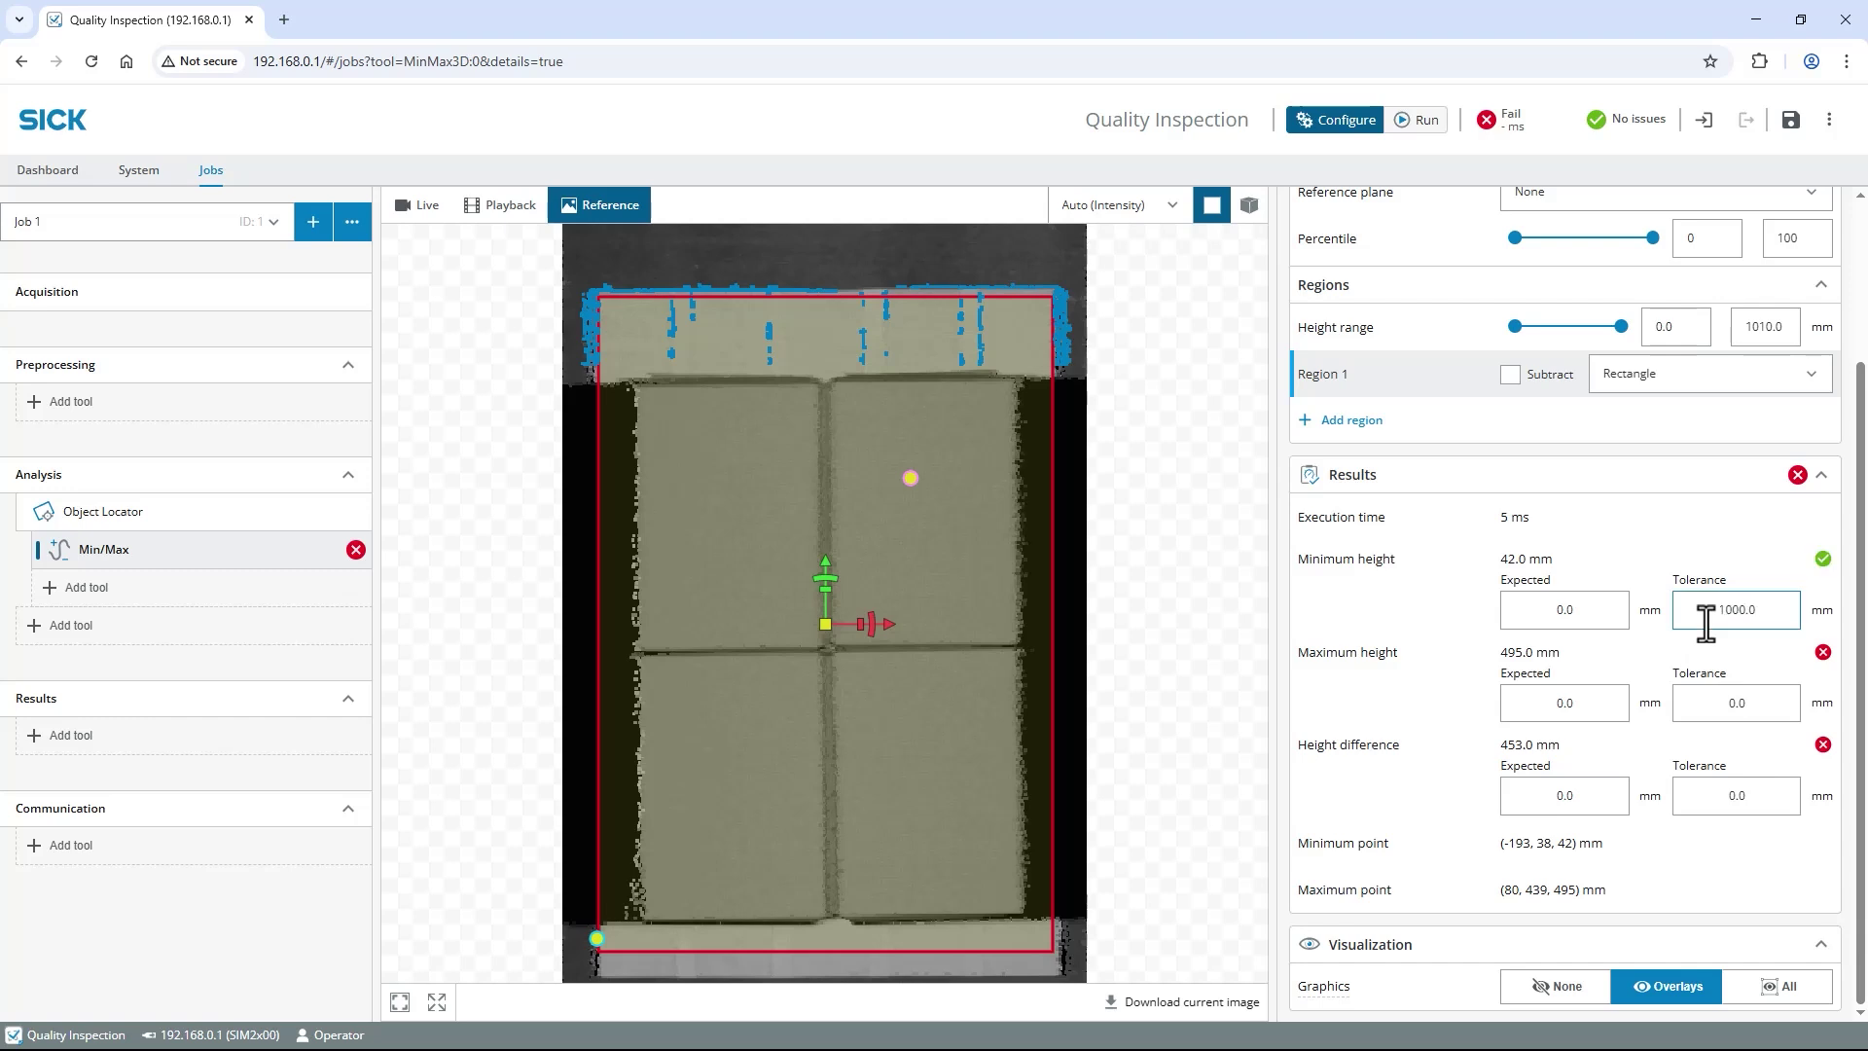
pyautogui.click(1725, 703)
pyautogui.write('100')
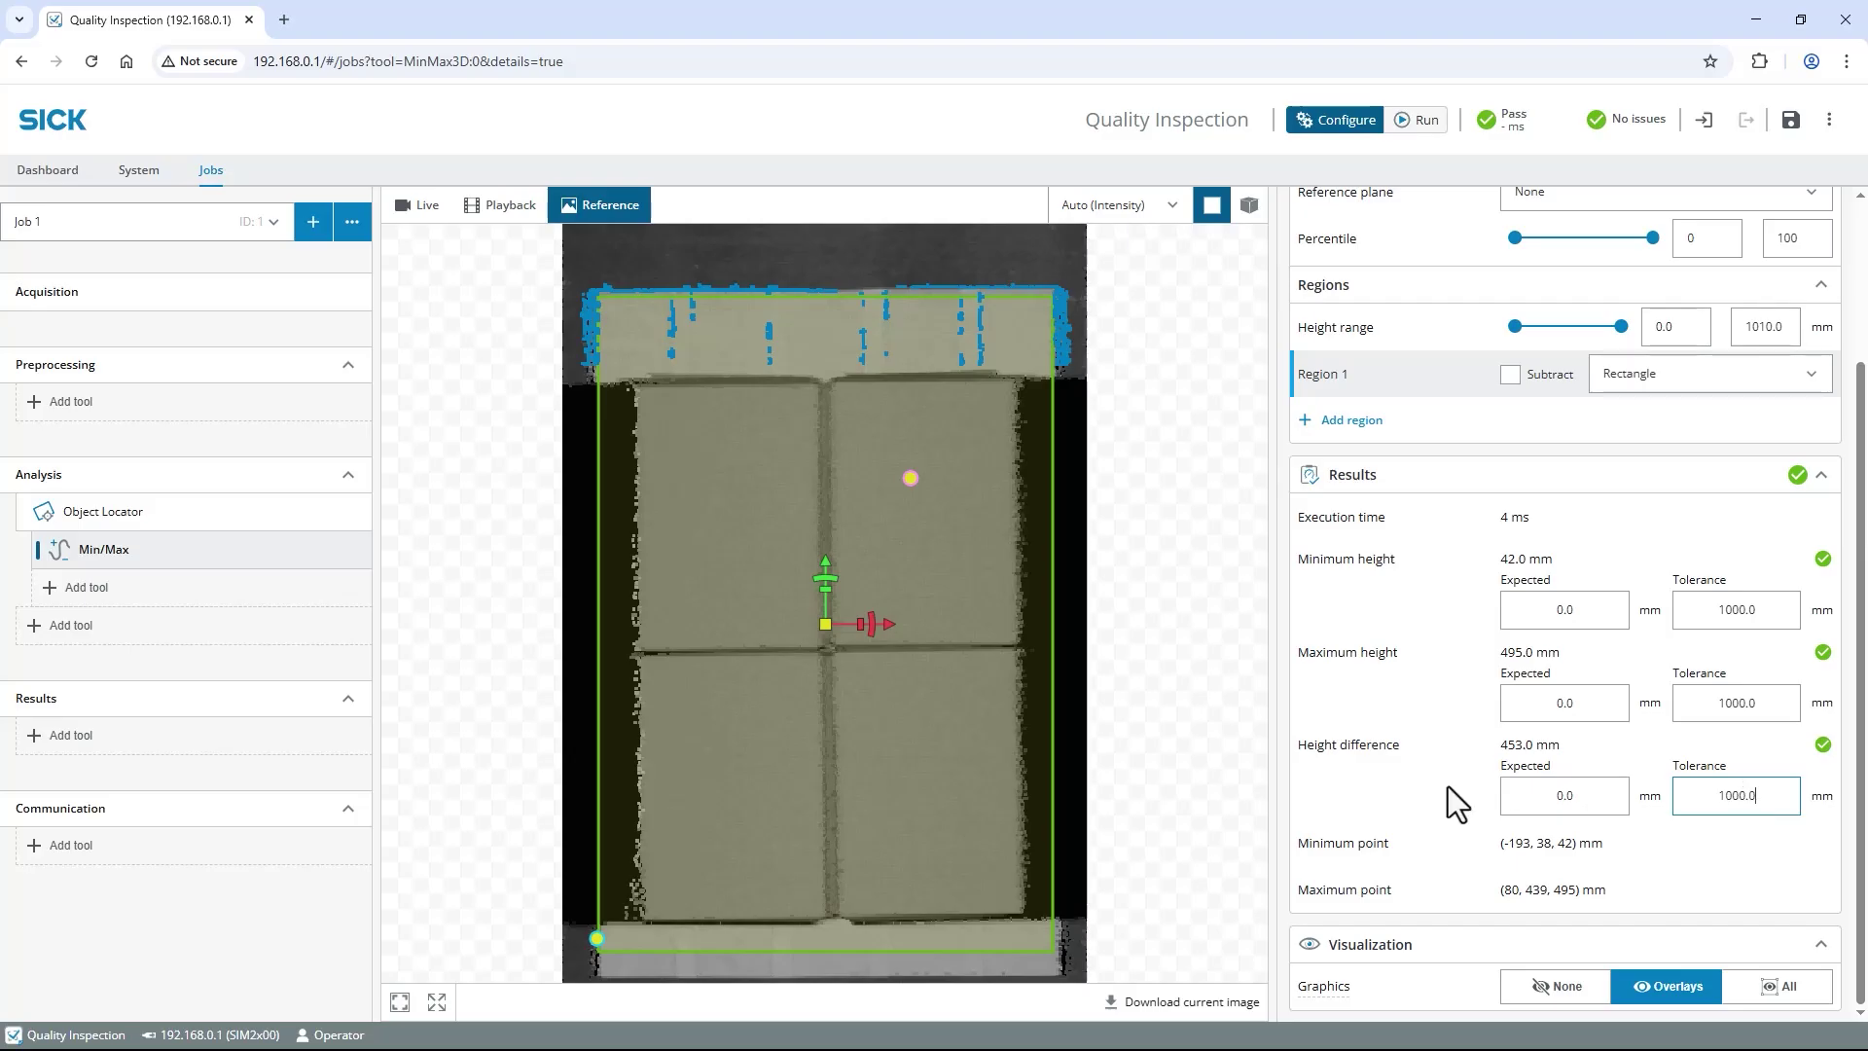
# - Add a 3D Plane Fitter under the Object Locator and enlarge its region to cover most of the four box tops
pyautogui.click(127, 593)
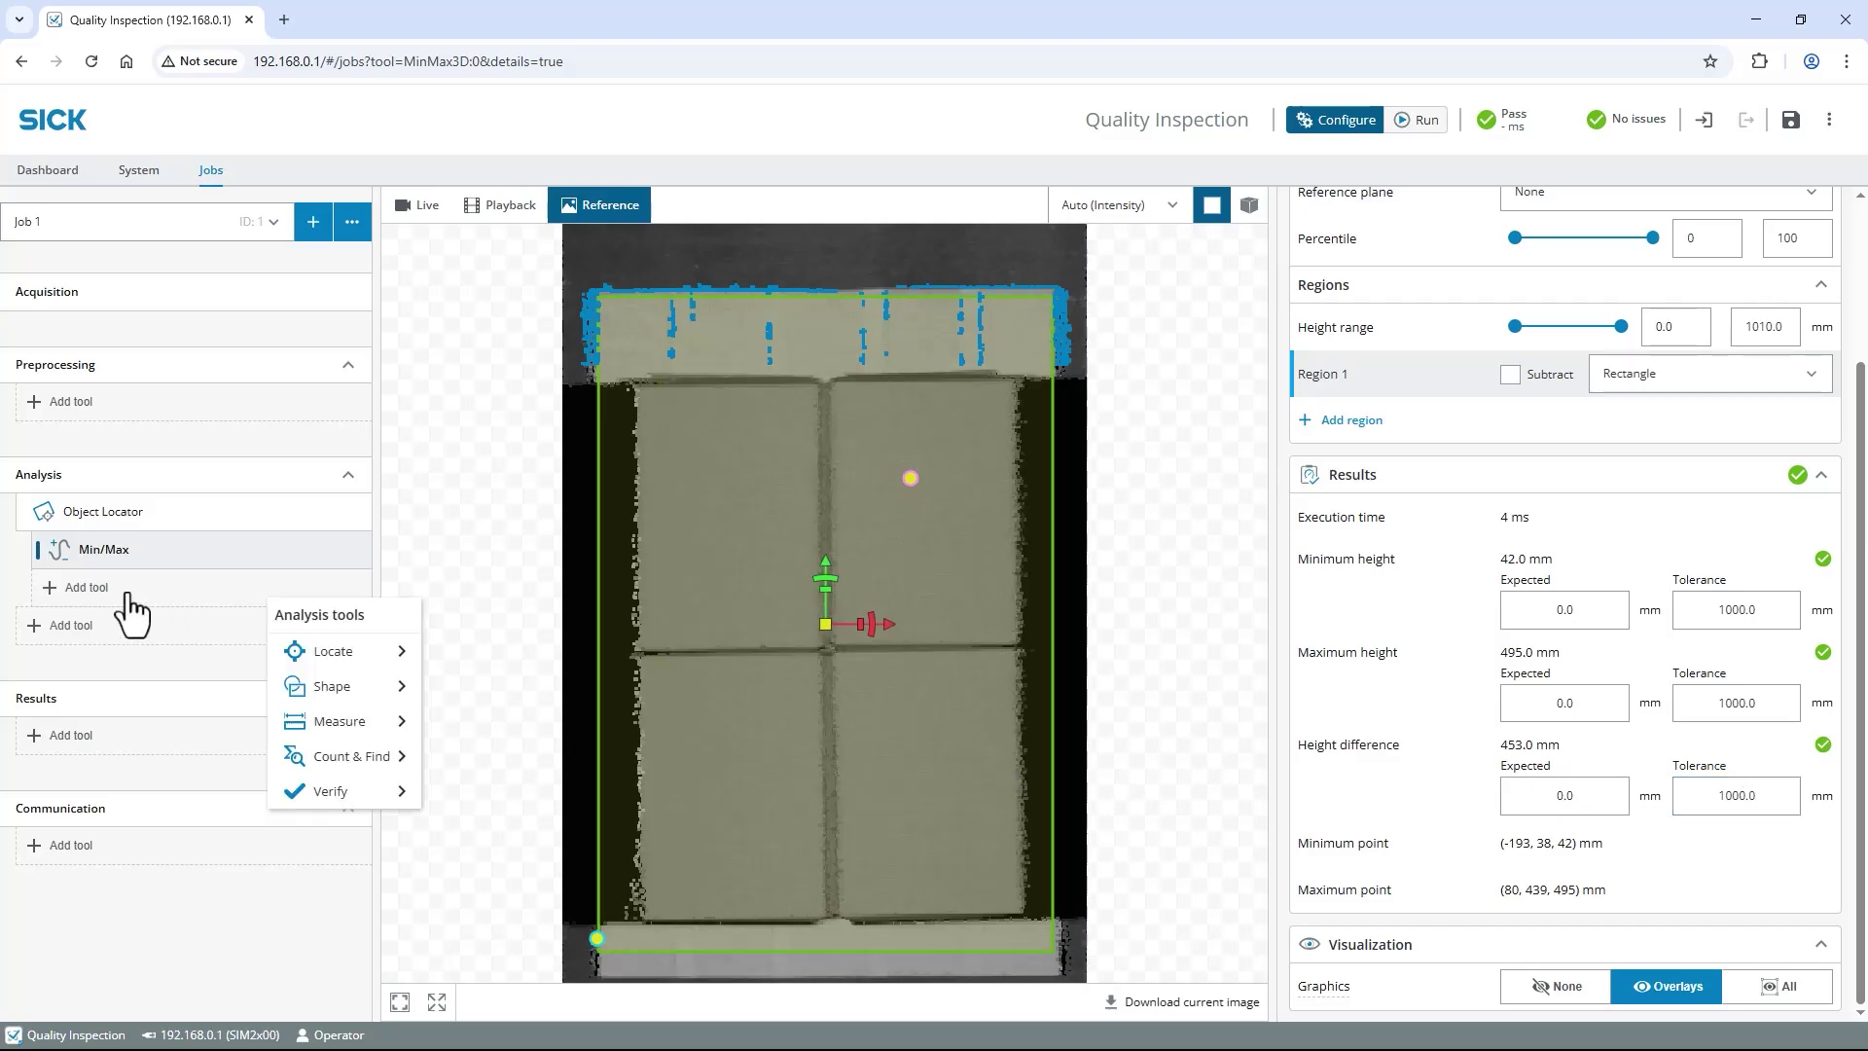
pyautogui.moveTo(367, 691)
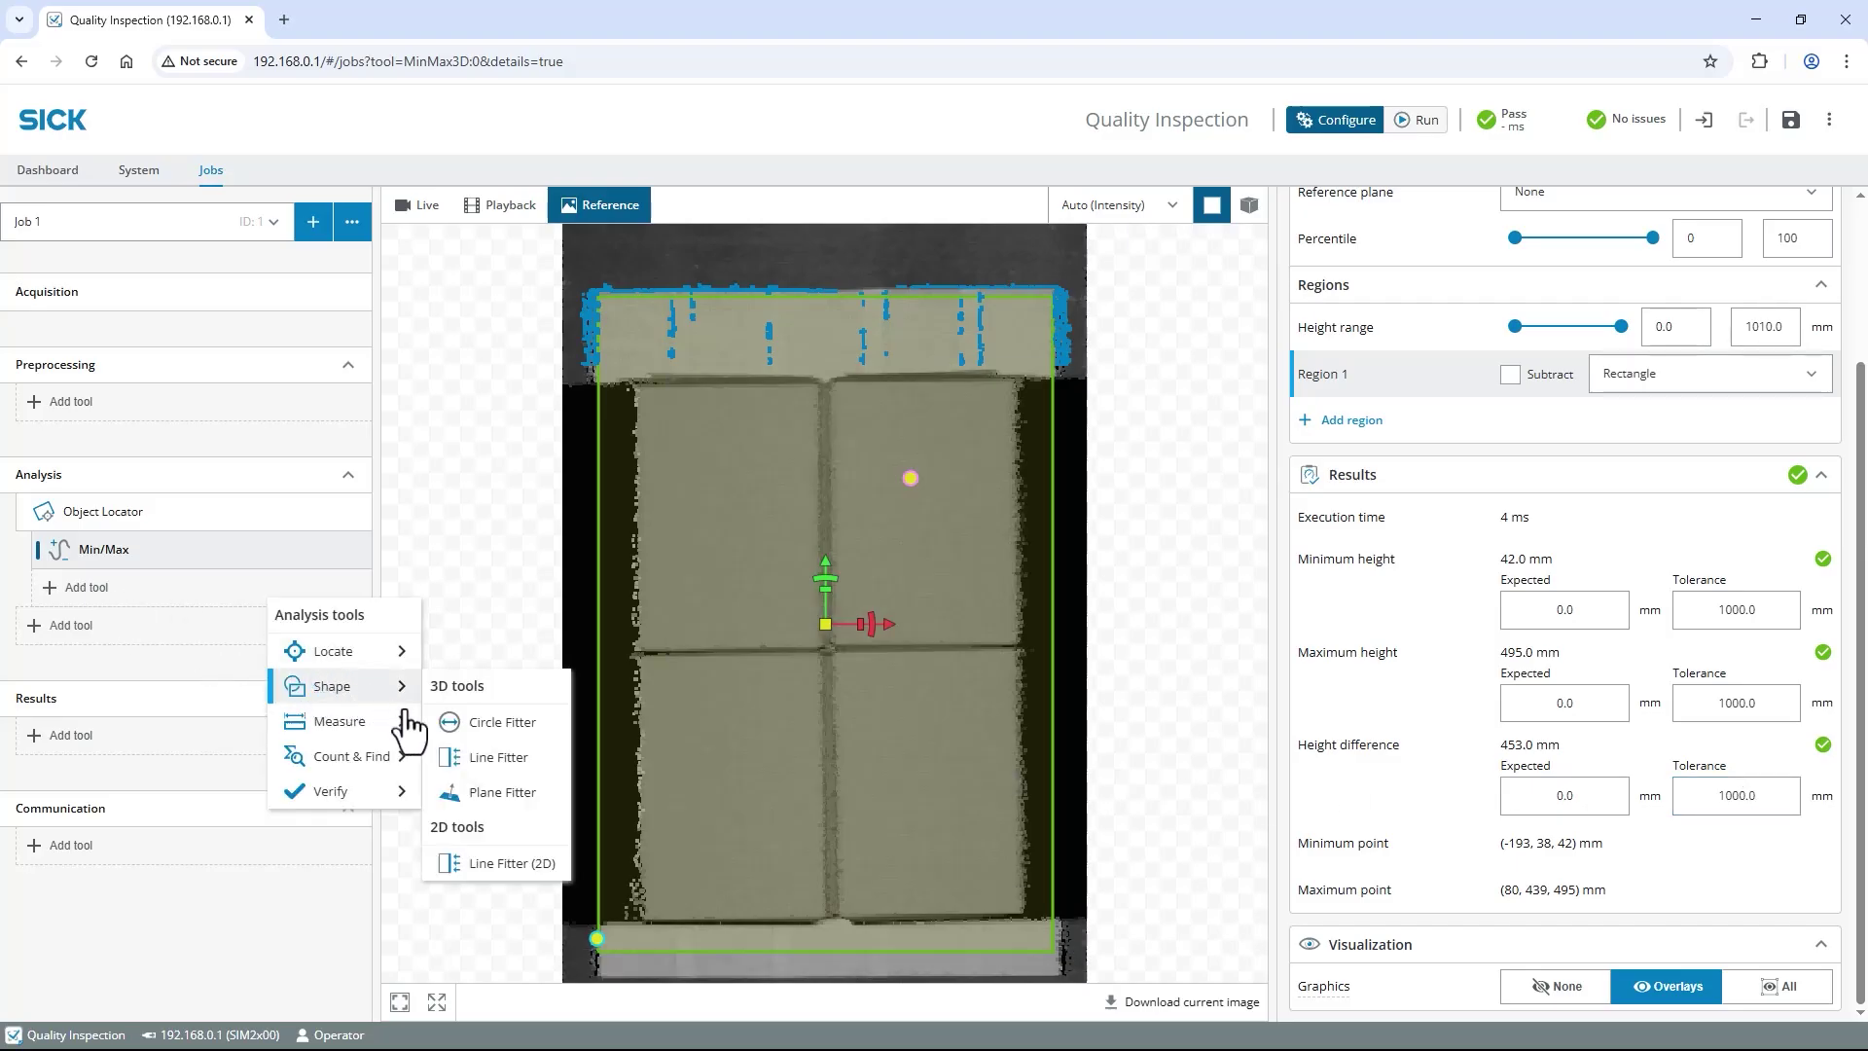
pyautogui.click(502, 791)
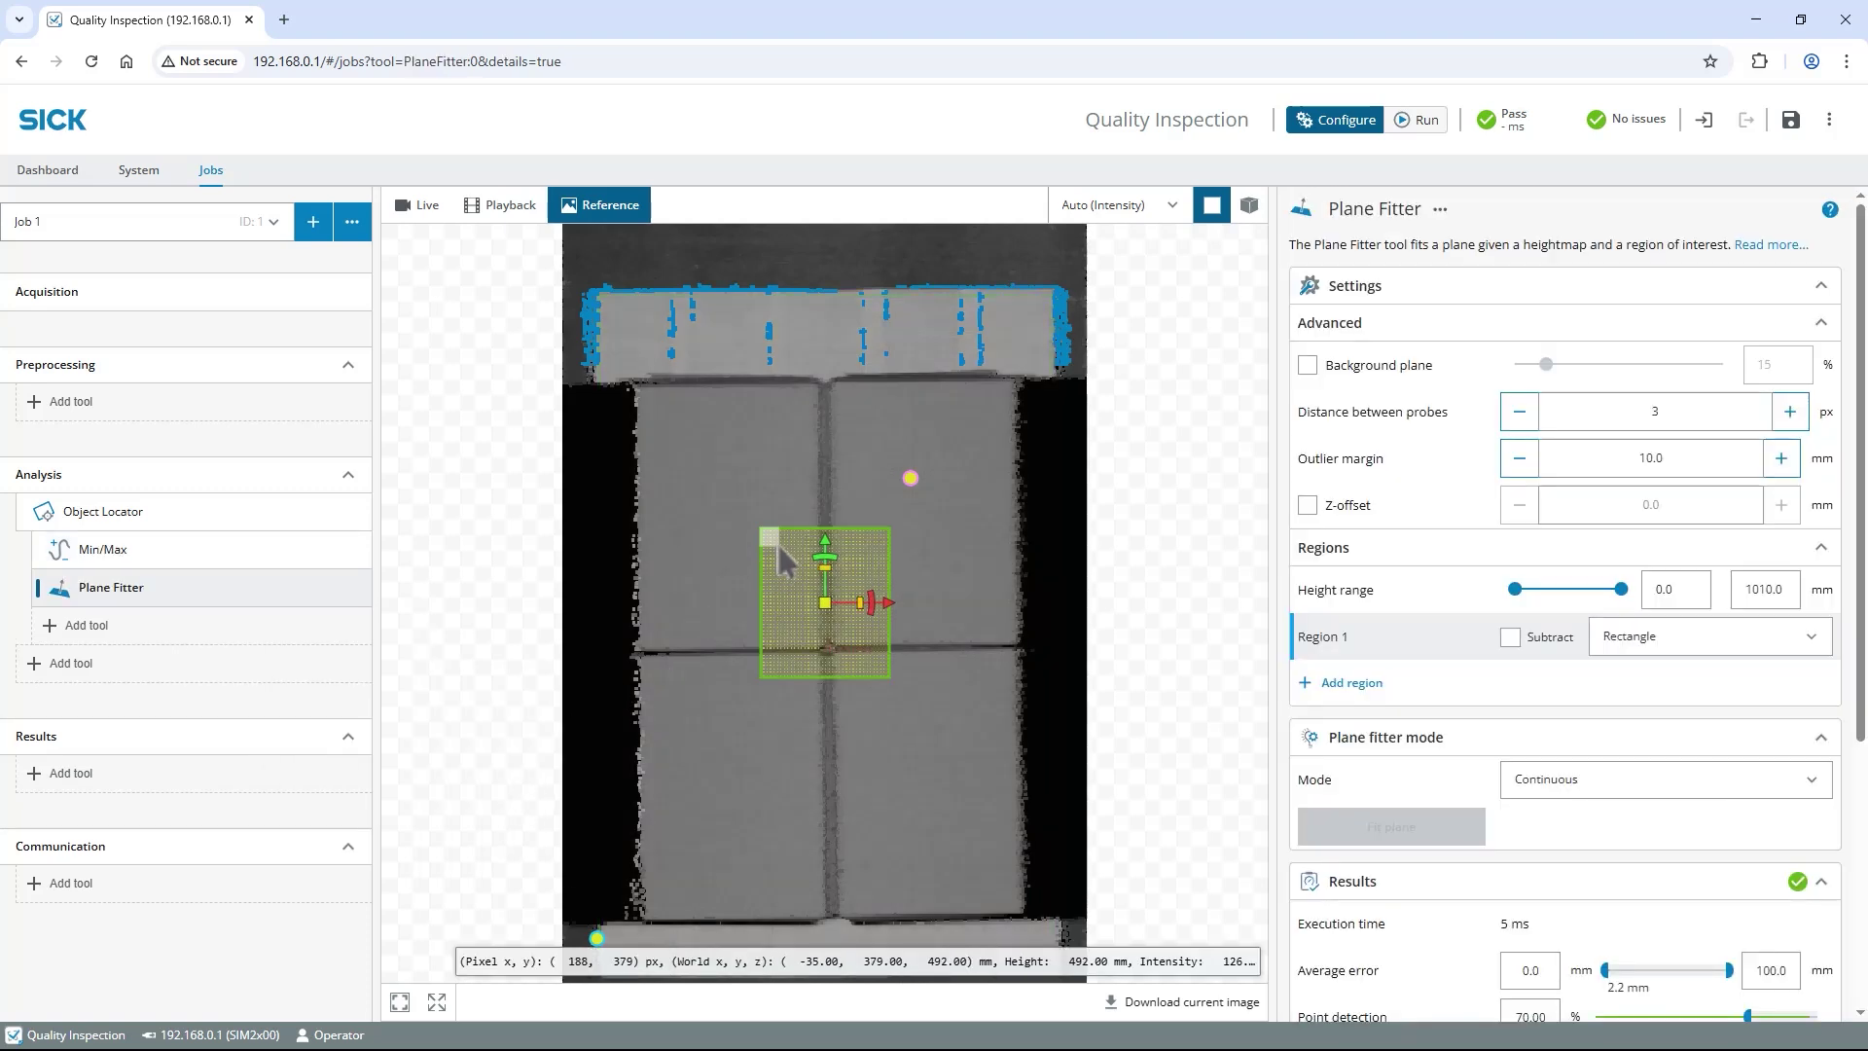
pyautogui.moveTo(775, 539); pyautogui.dragTo(668, 416)
pyautogui.moveTo(870, 662); pyautogui.dragTo(988, 866)
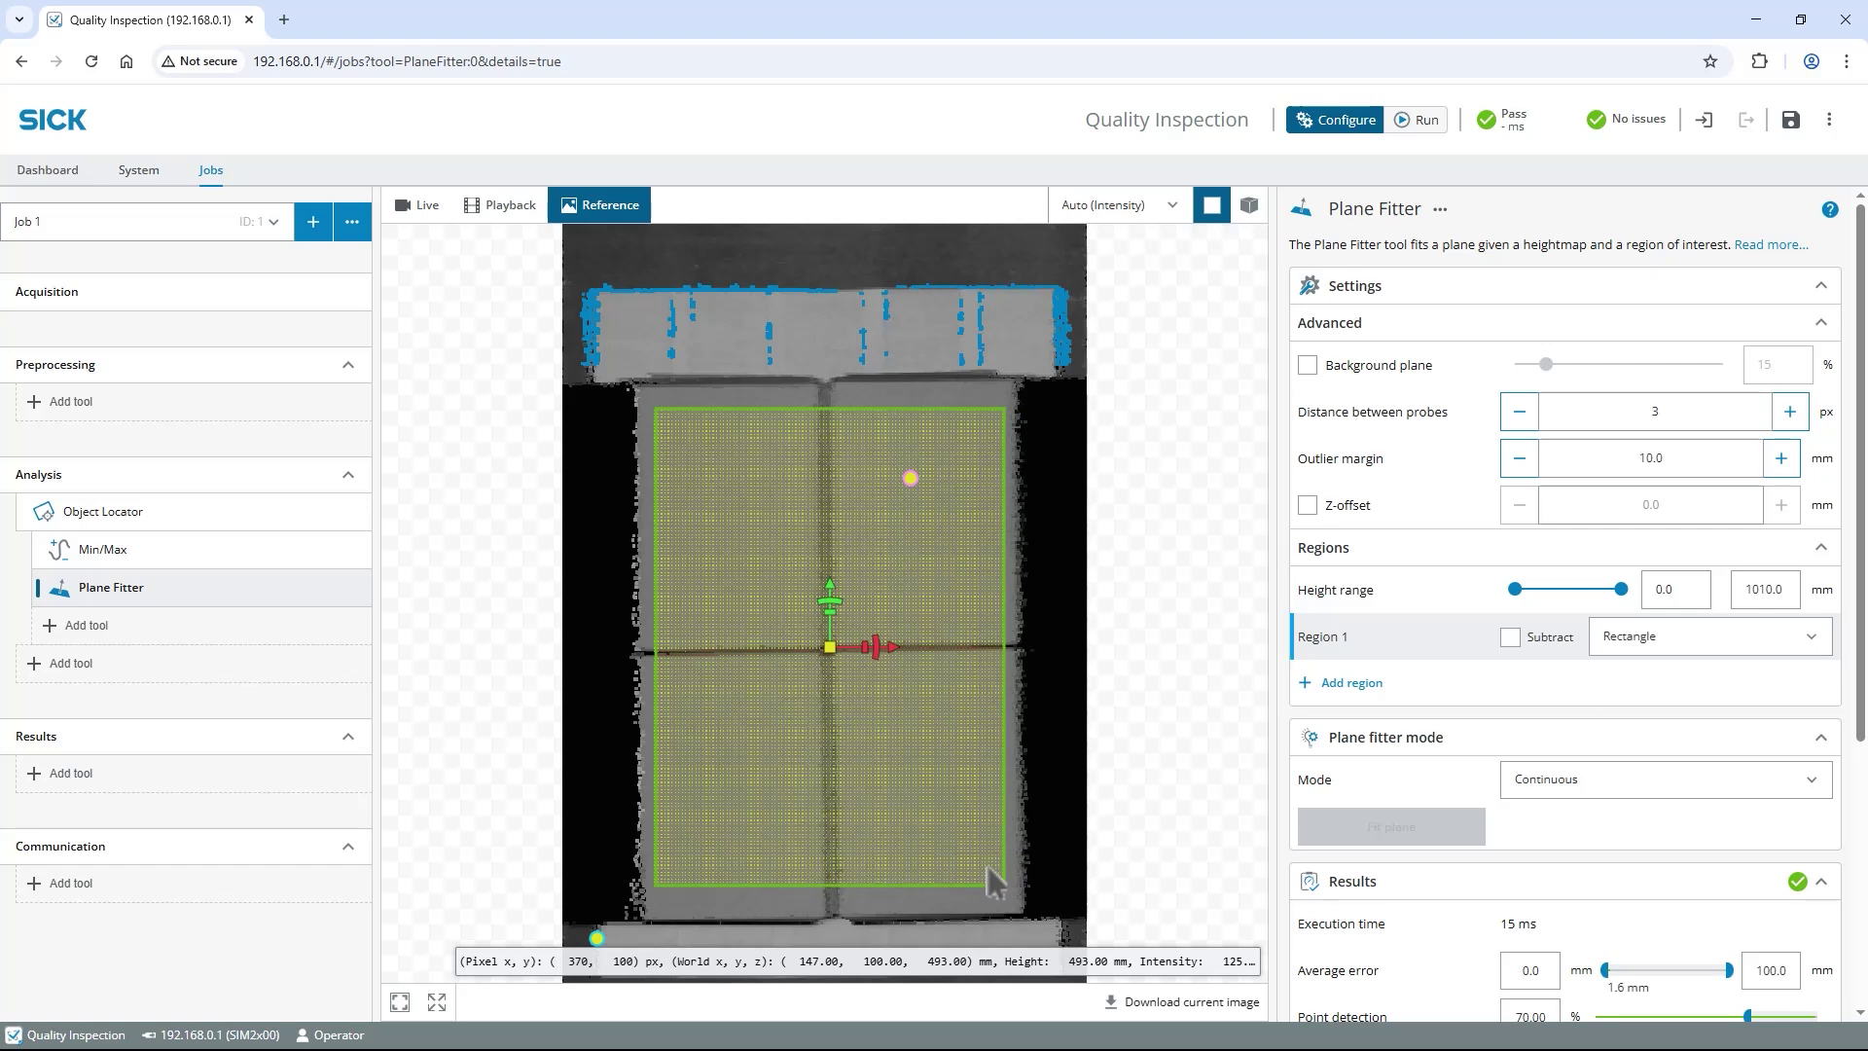
# - Enable the Plane Fitter's Z-offset, set it to -20.0 mm, and check the plane region in the 3D view
pyautogui.click(1307, 506)
pyautogui.click(1618, 503)
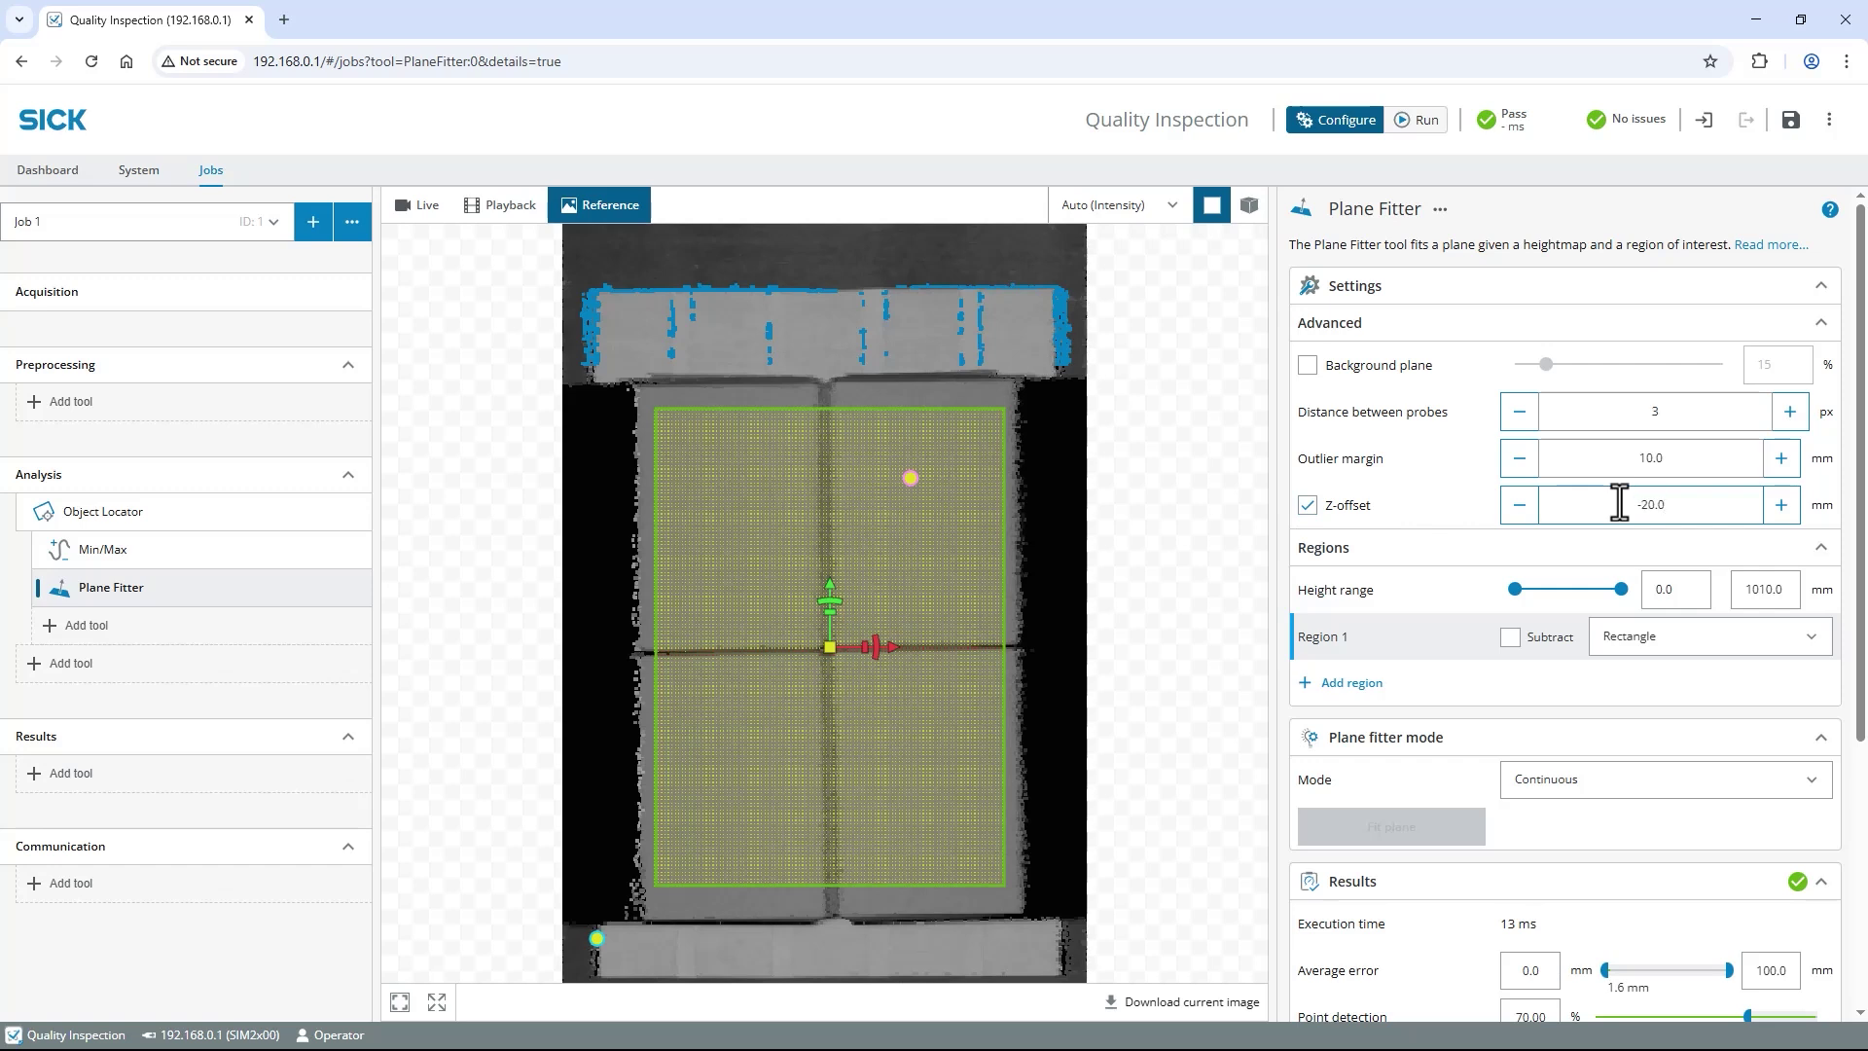
pyautogui.click(1618, 503)
pyautogui.click(1248, 215)
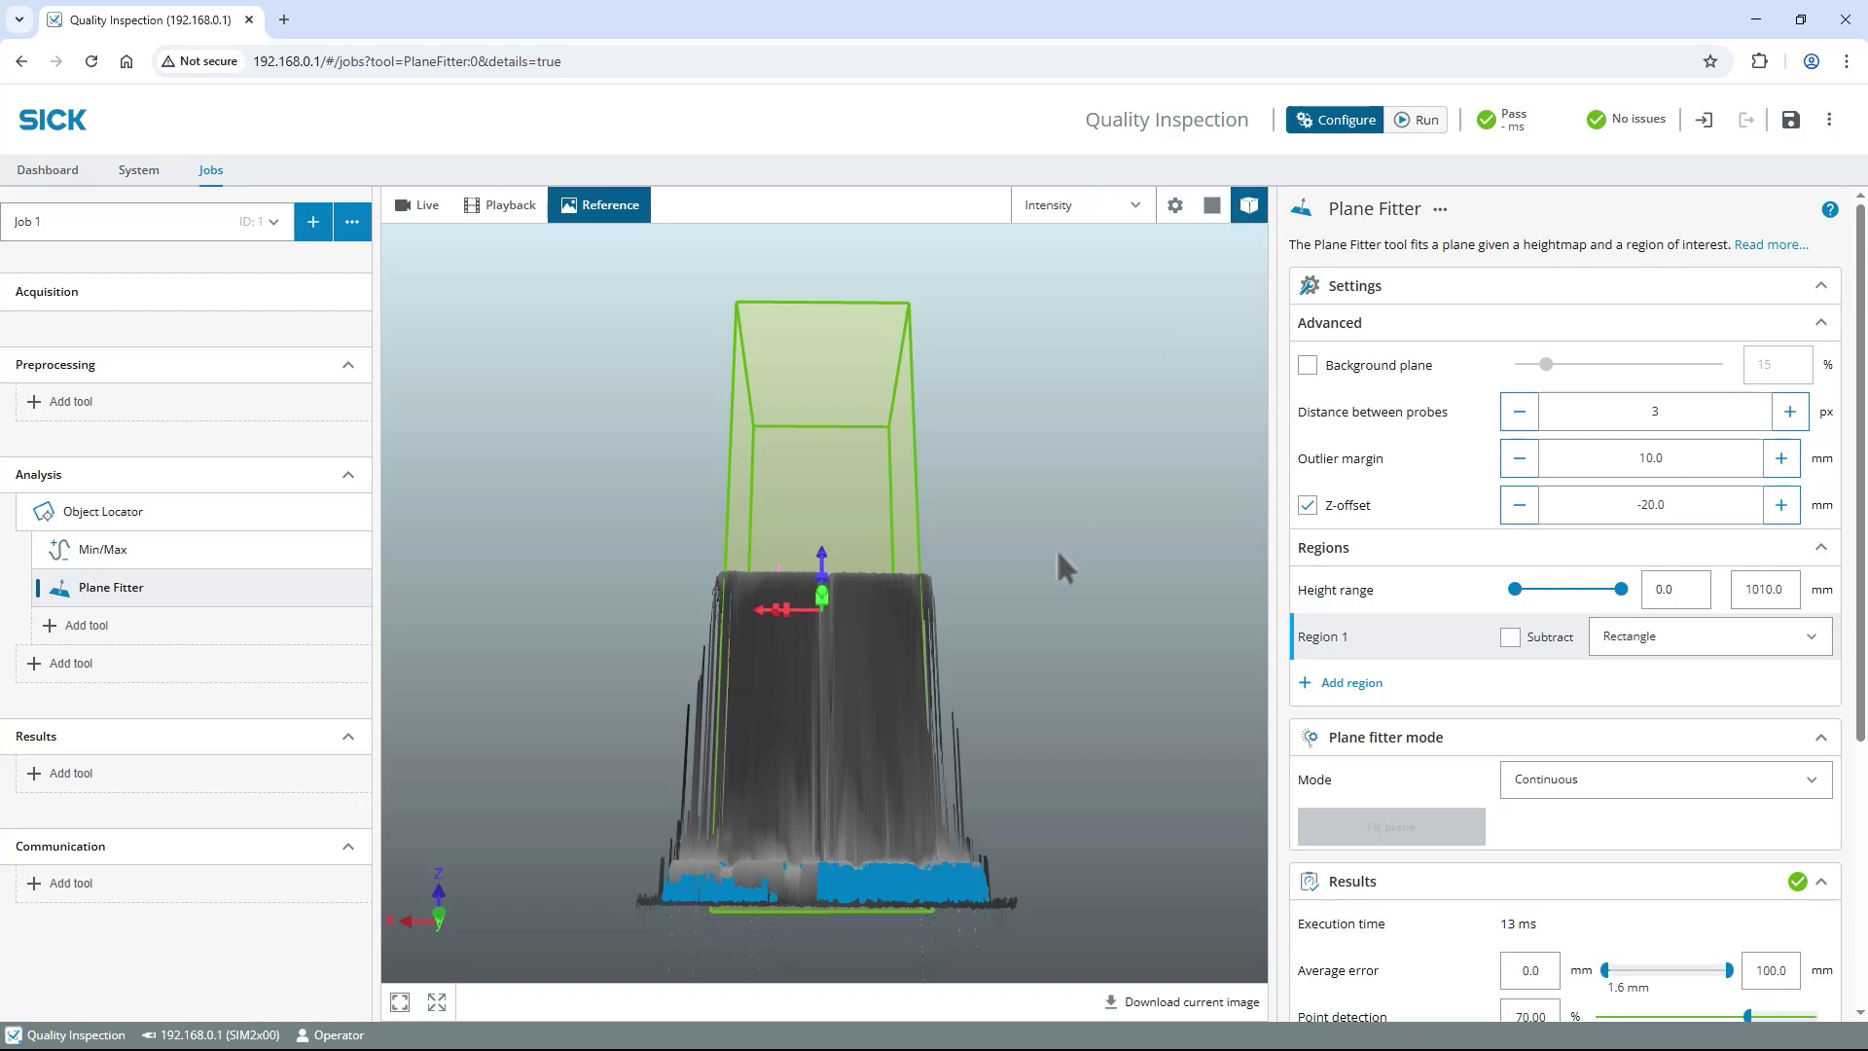
pyautogui.moveTo(1054, 547); pyautogui.dragTo(838, 608)
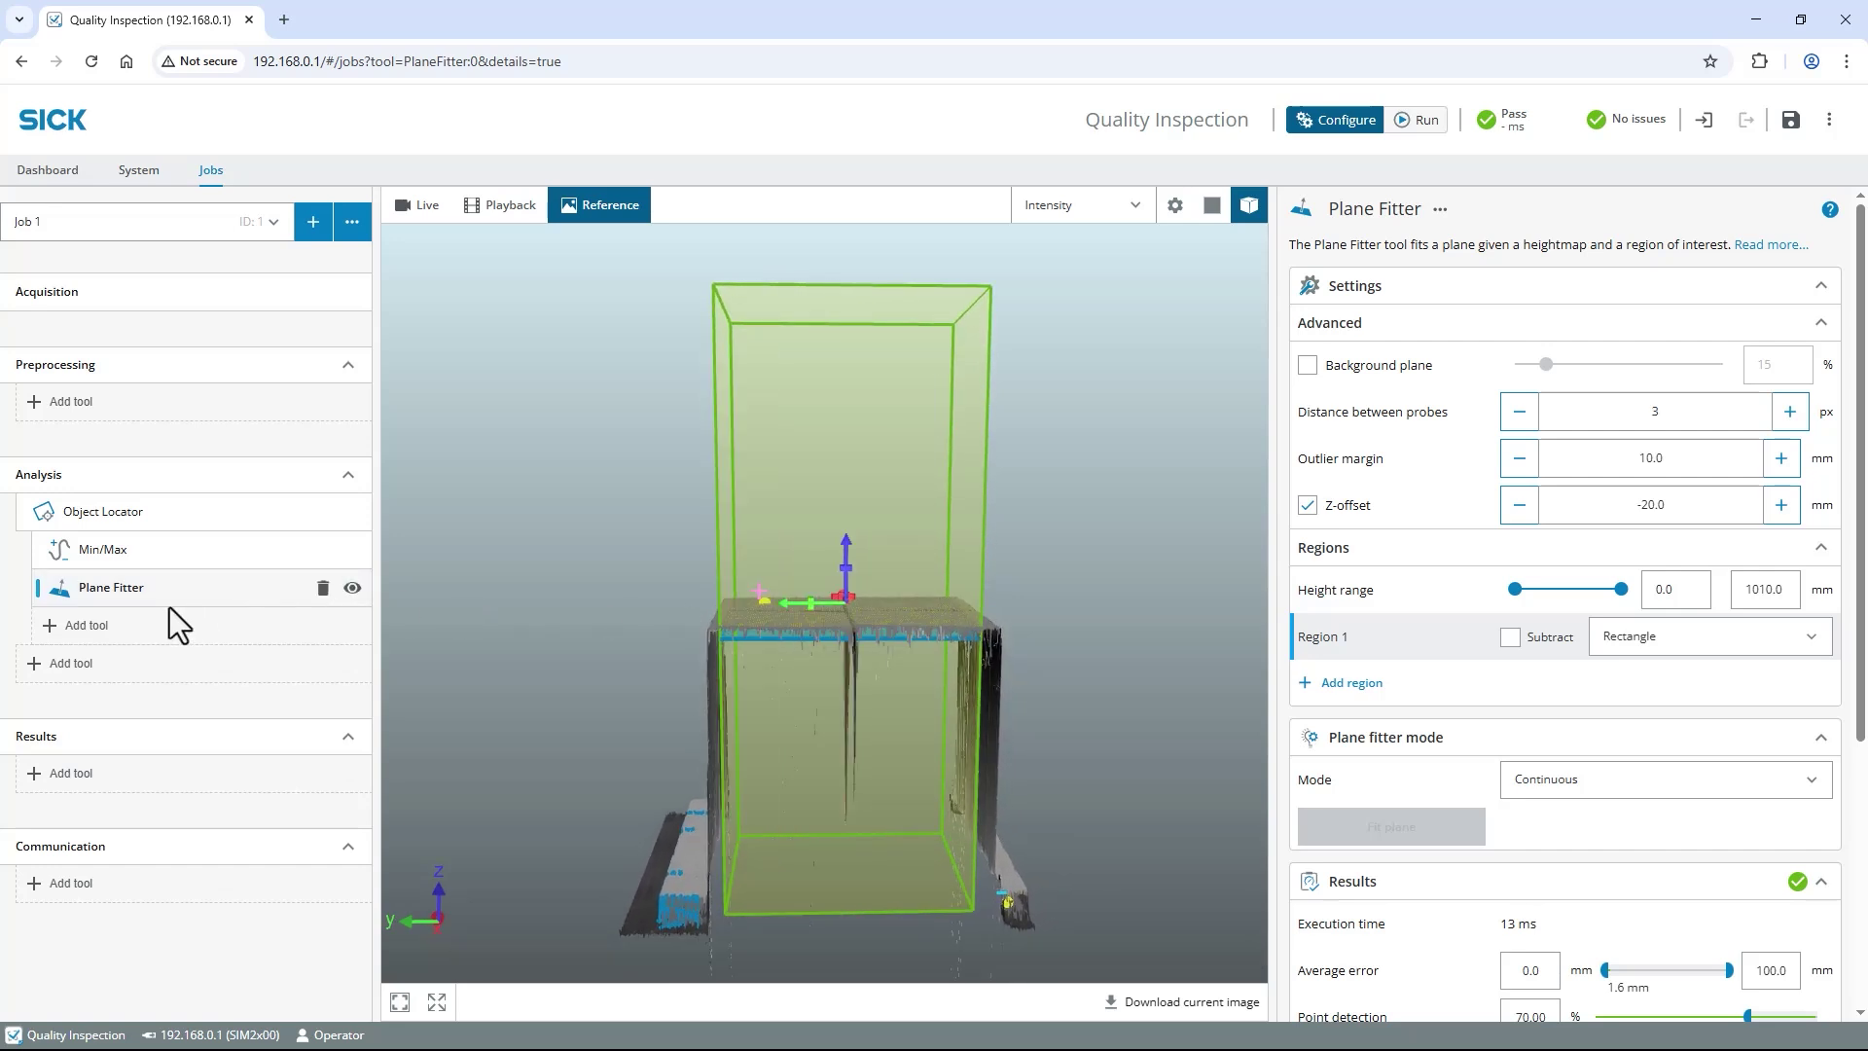
# - Add a 3D Blob Finder under the Object Locator, with its region spanning the four boxes and starting at a height of 65.6 mm
pyautogui.click(113, 628)
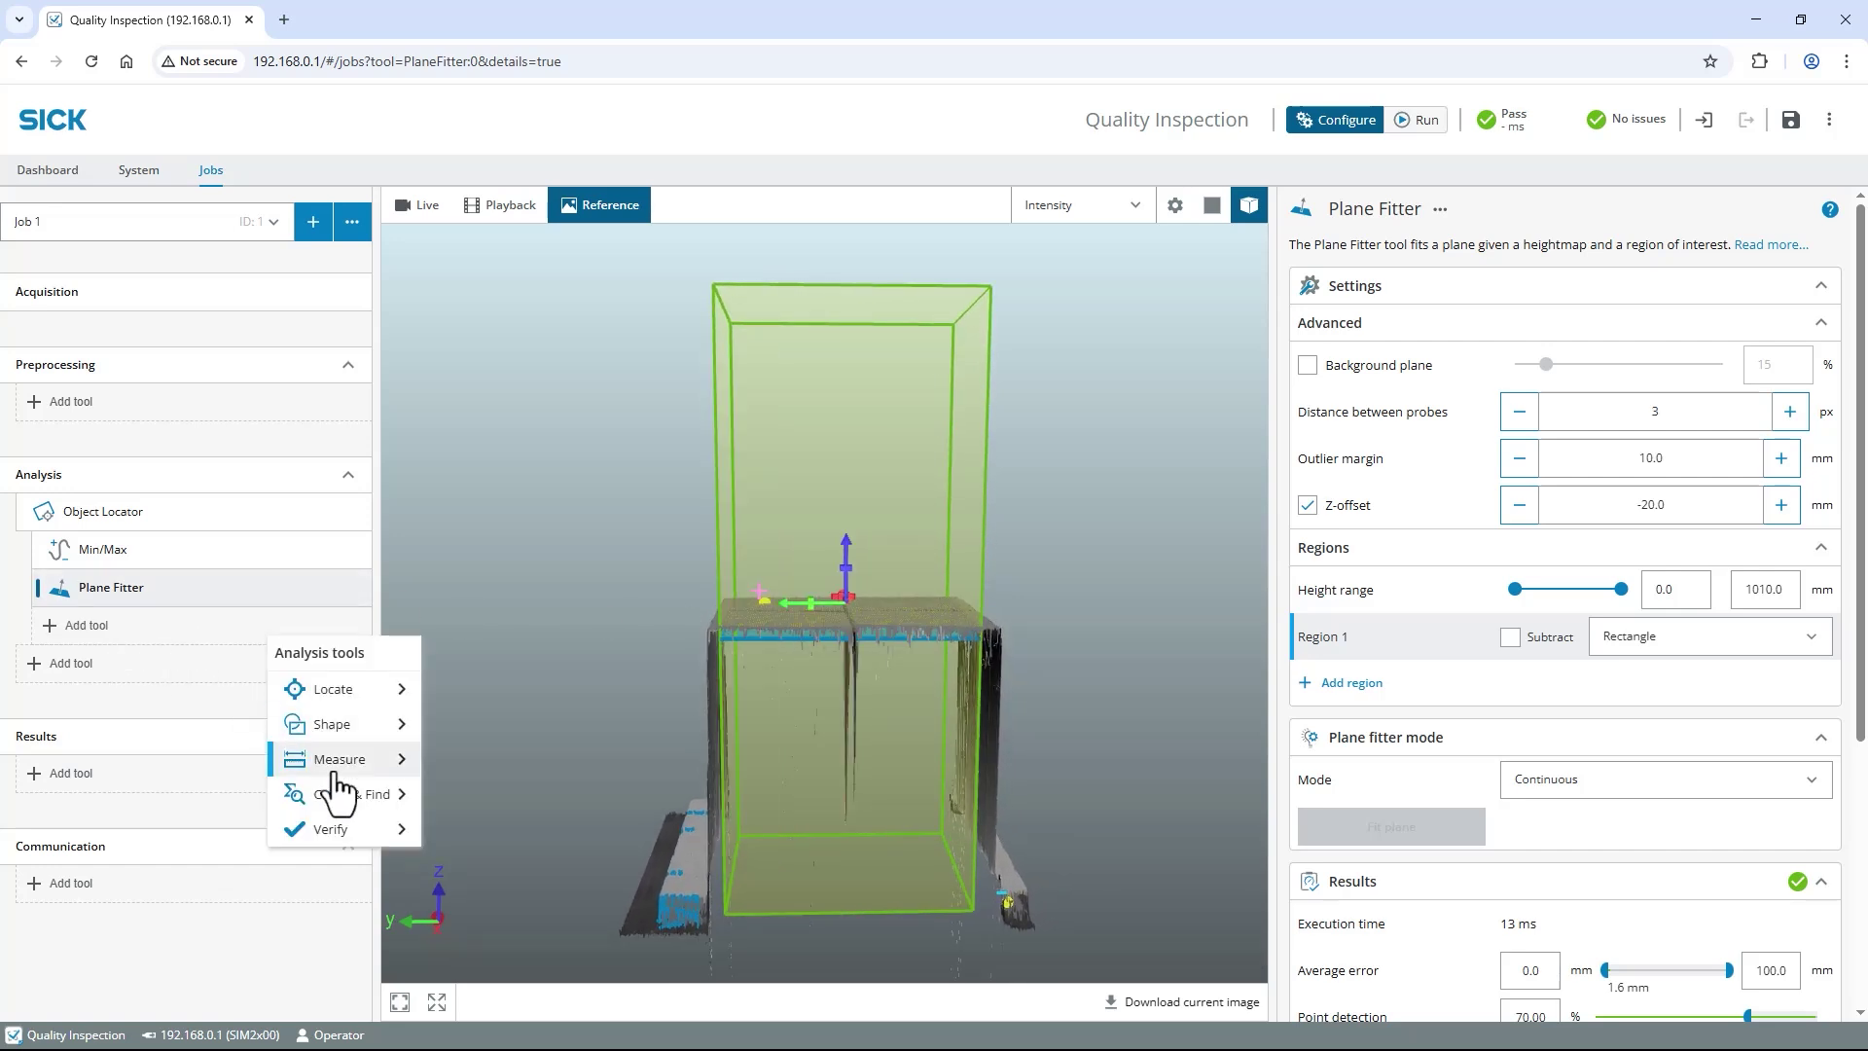
pyautogui.moveTo(393, 813)
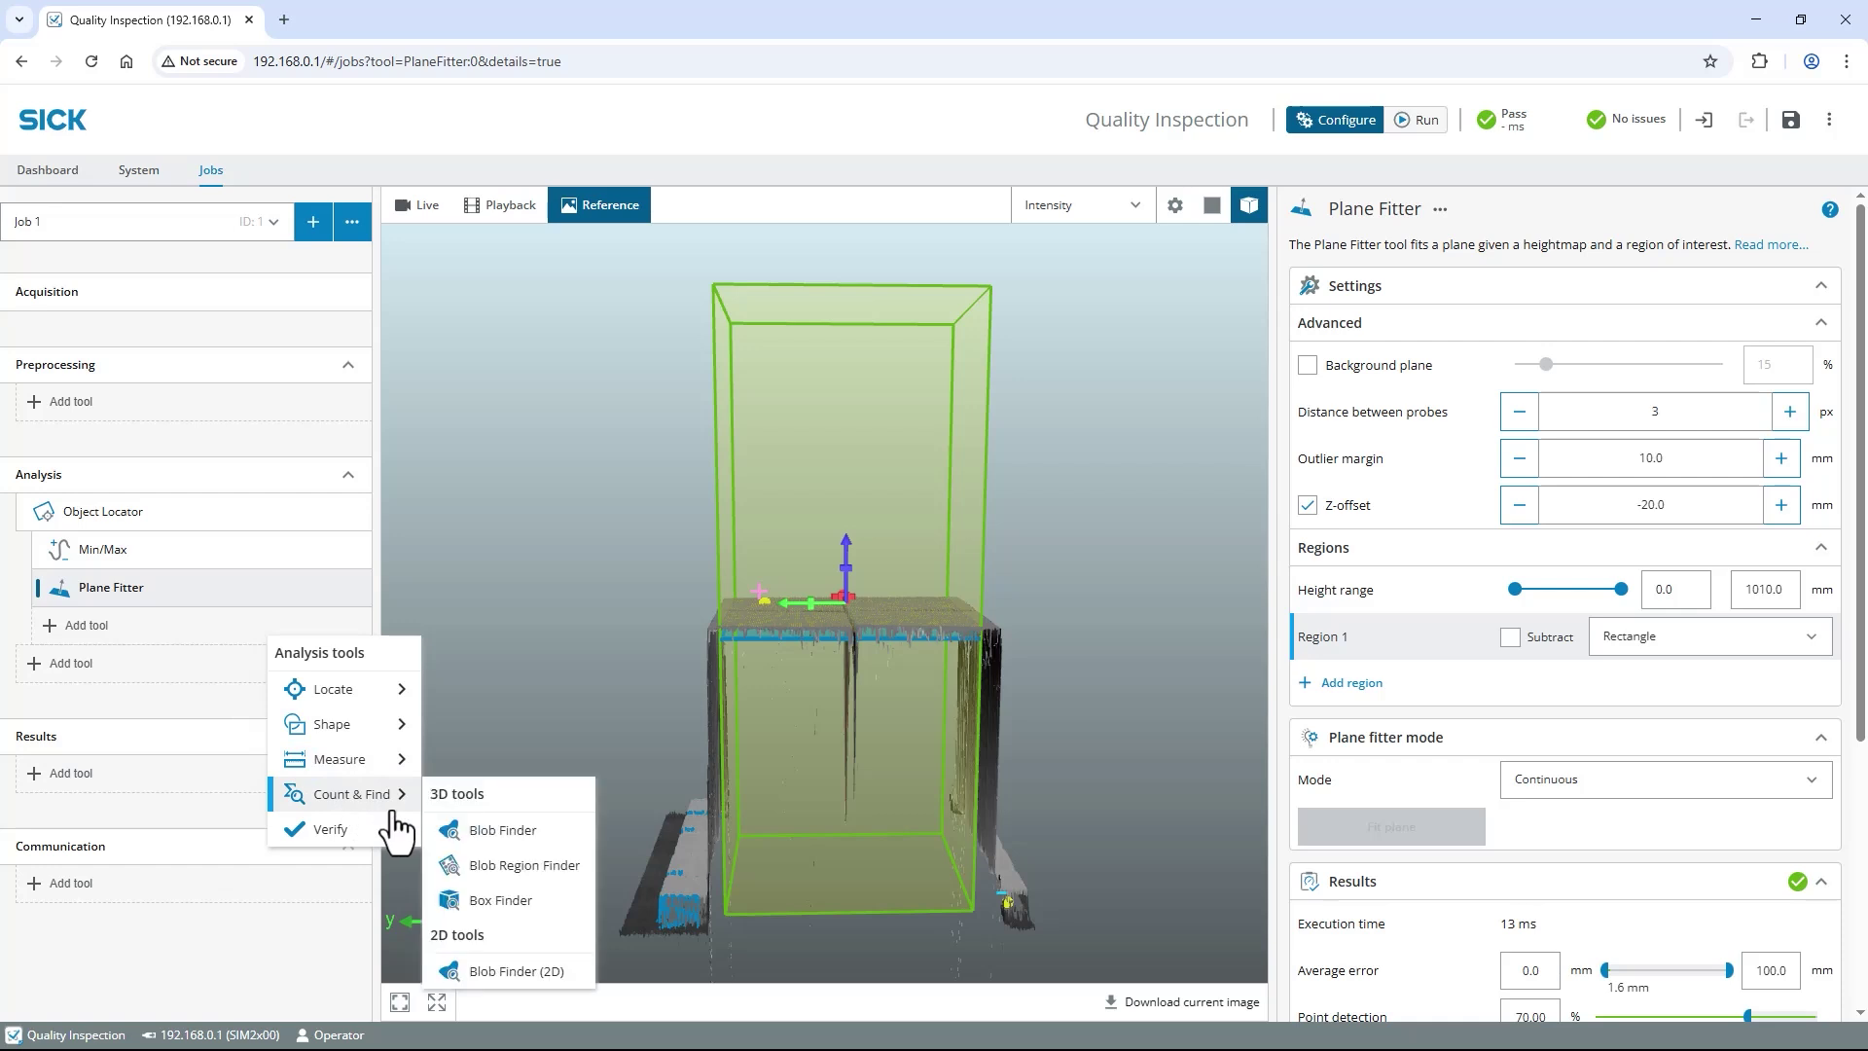
pyautogui.click(530, 833)
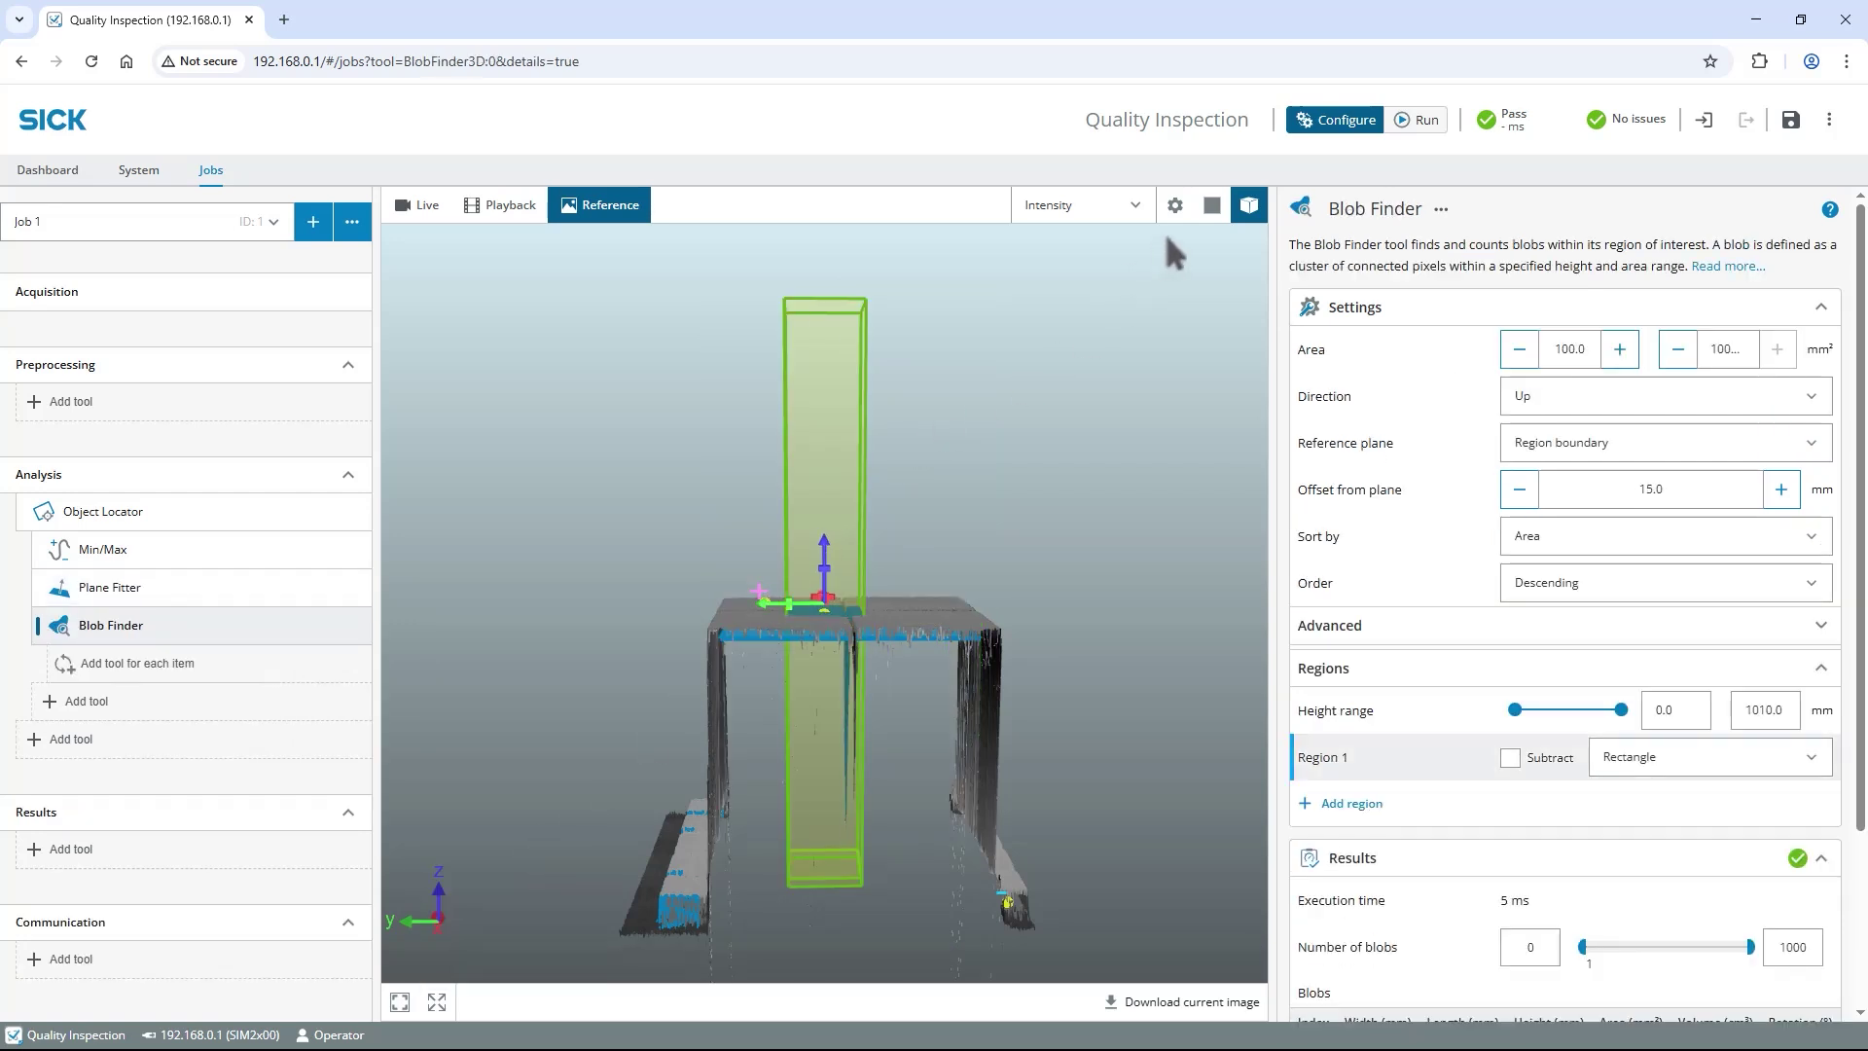
pyautogui.click(1211, 205)
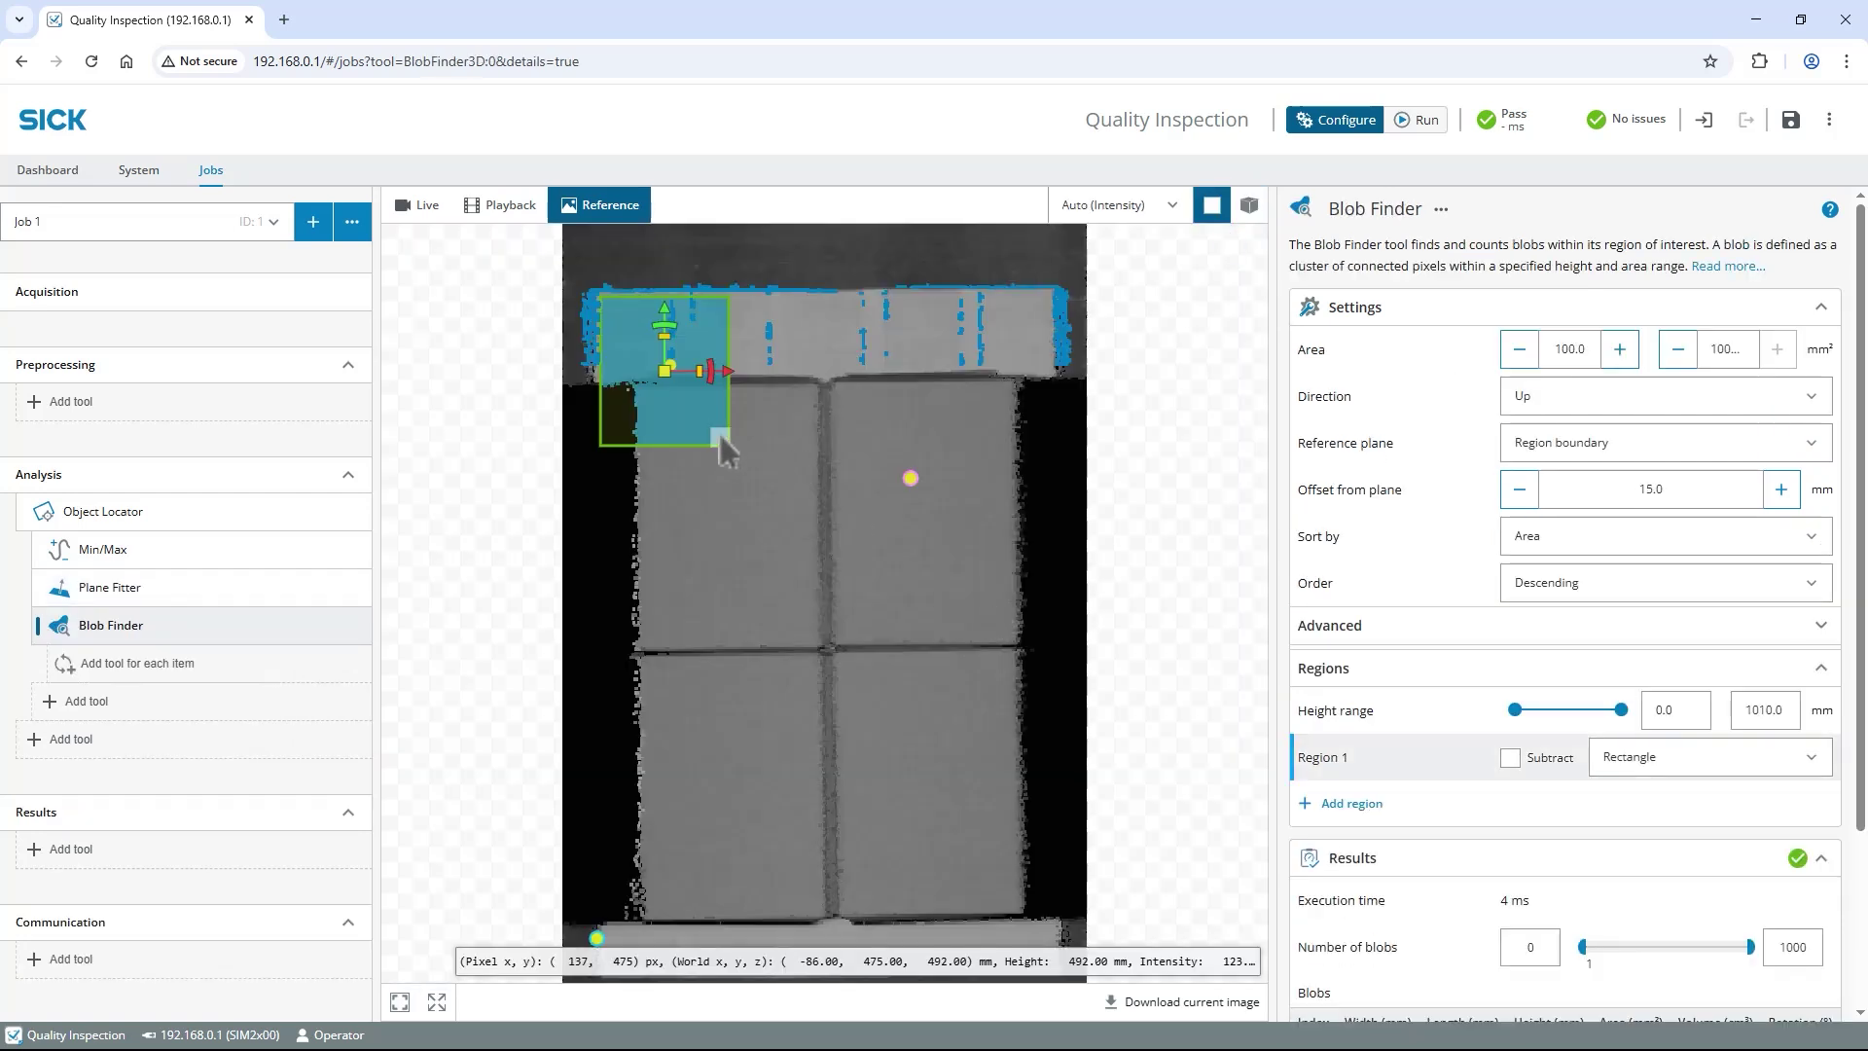
pyautogui.moveTo(720, 435)
pyautogui.mouseDown()
pyautogui.moveTo(1033, 929)
pyautogui.moveTo(1060, 919)
pyautogui.moveTo(1057, 946)
pyautogui.moveTo(1046, 863)
pyautogui.mouseUp()
pyautogui.click(1249, 206)
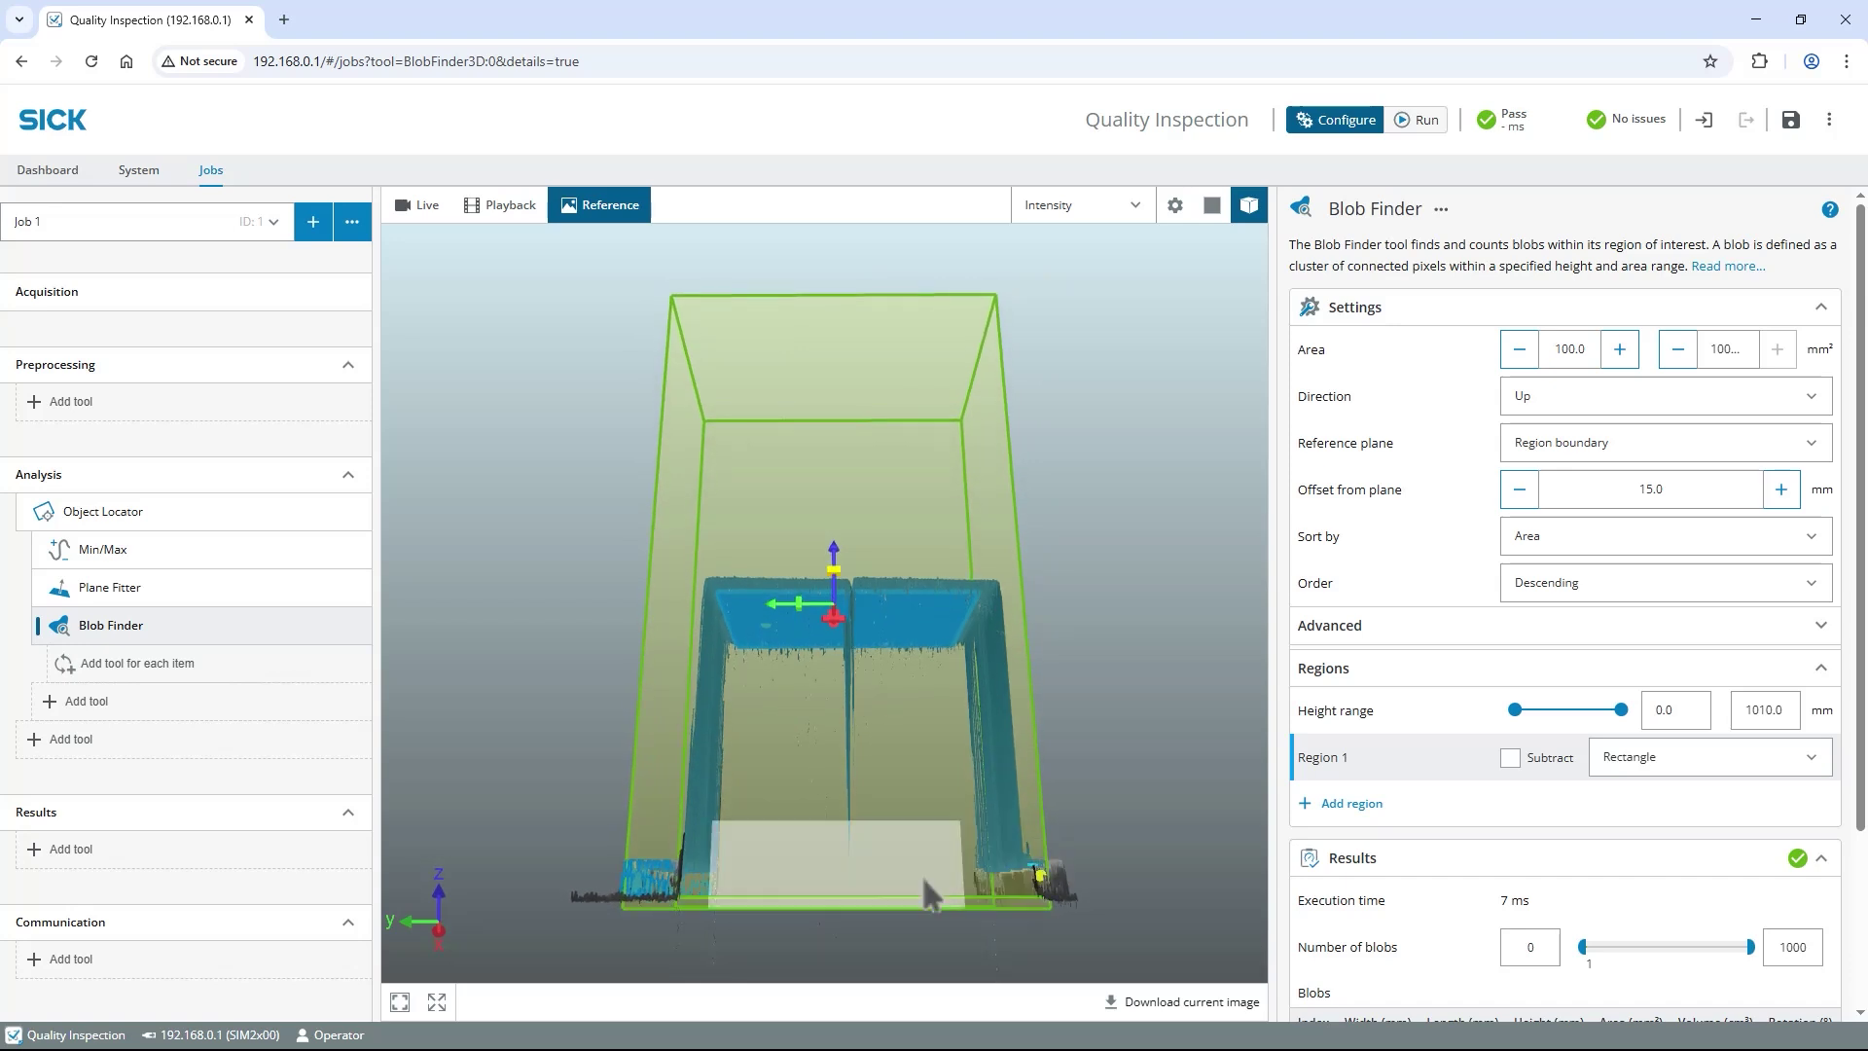
pyautogui.moveTo(908, 852); pyautogui.dragTo(909, 832)
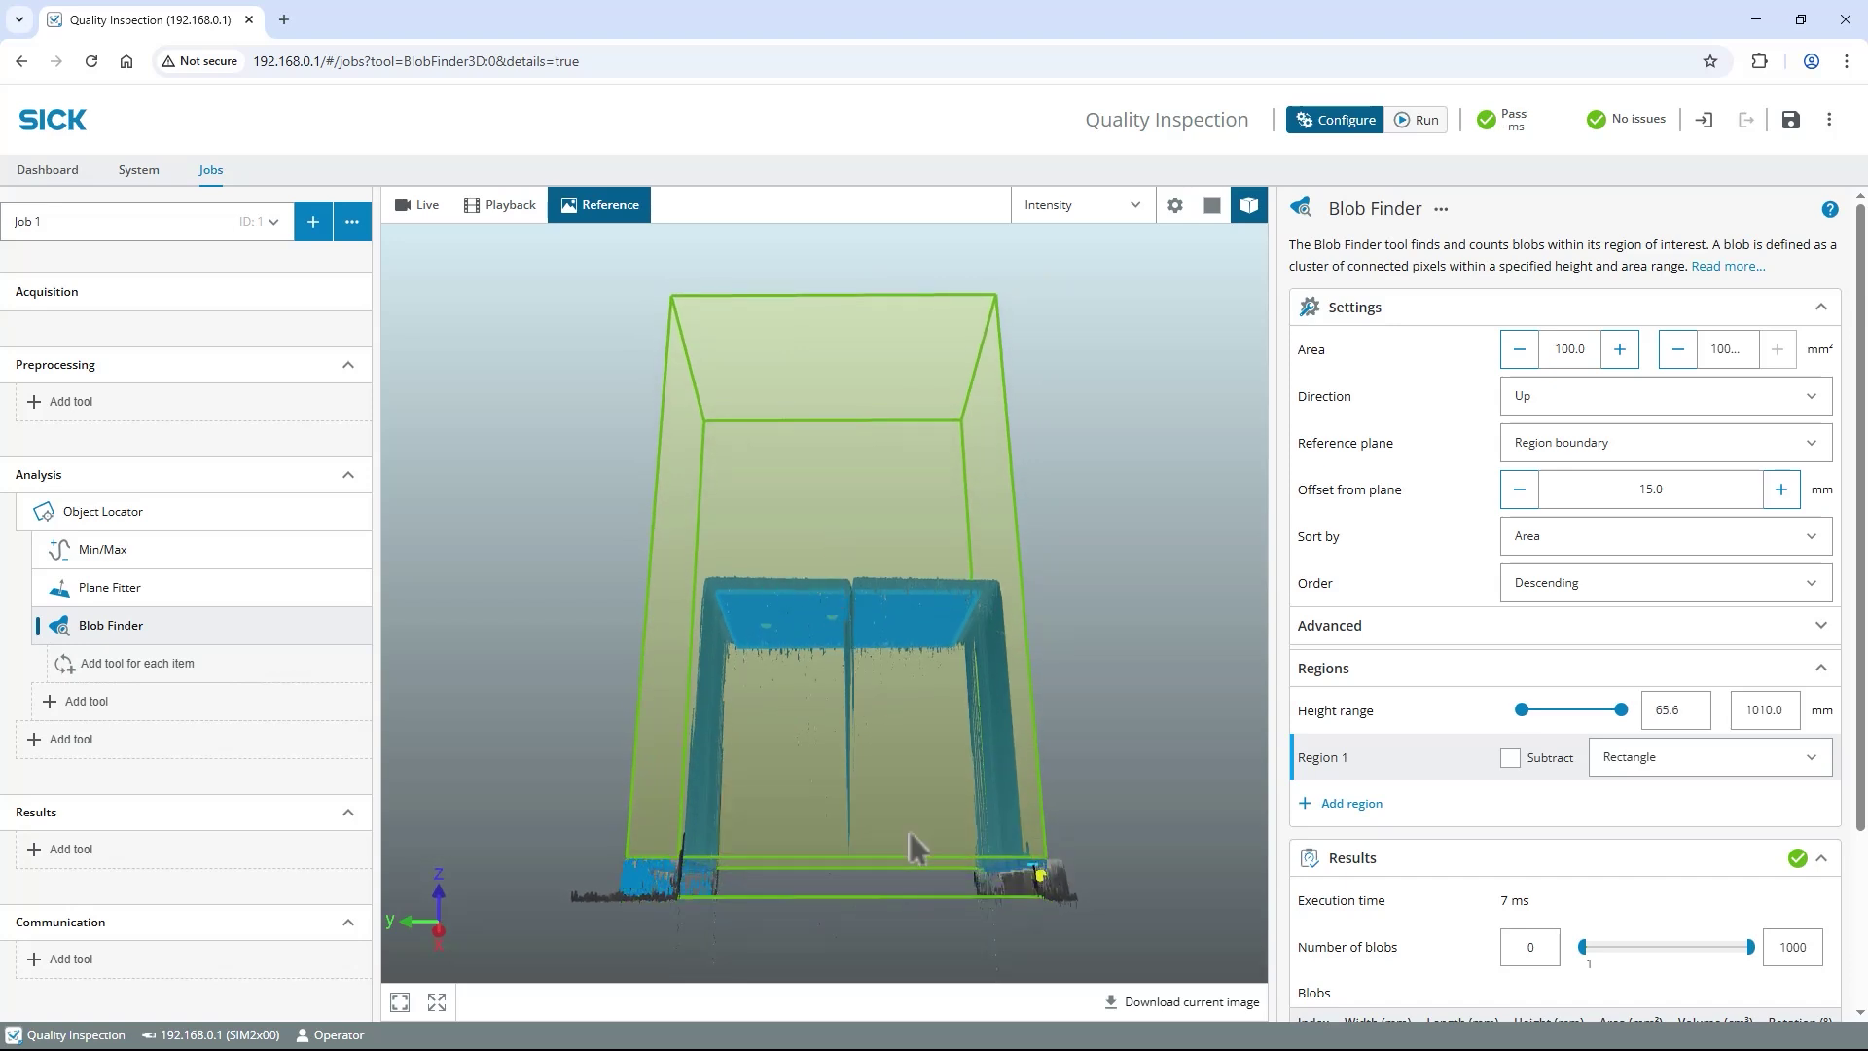
# - Set the Blob Finder's direction to Down and its reference plane to Plane Fitter/Plane
pyautogui.click(1553, 405)
pyautogui.click(1564, 465)
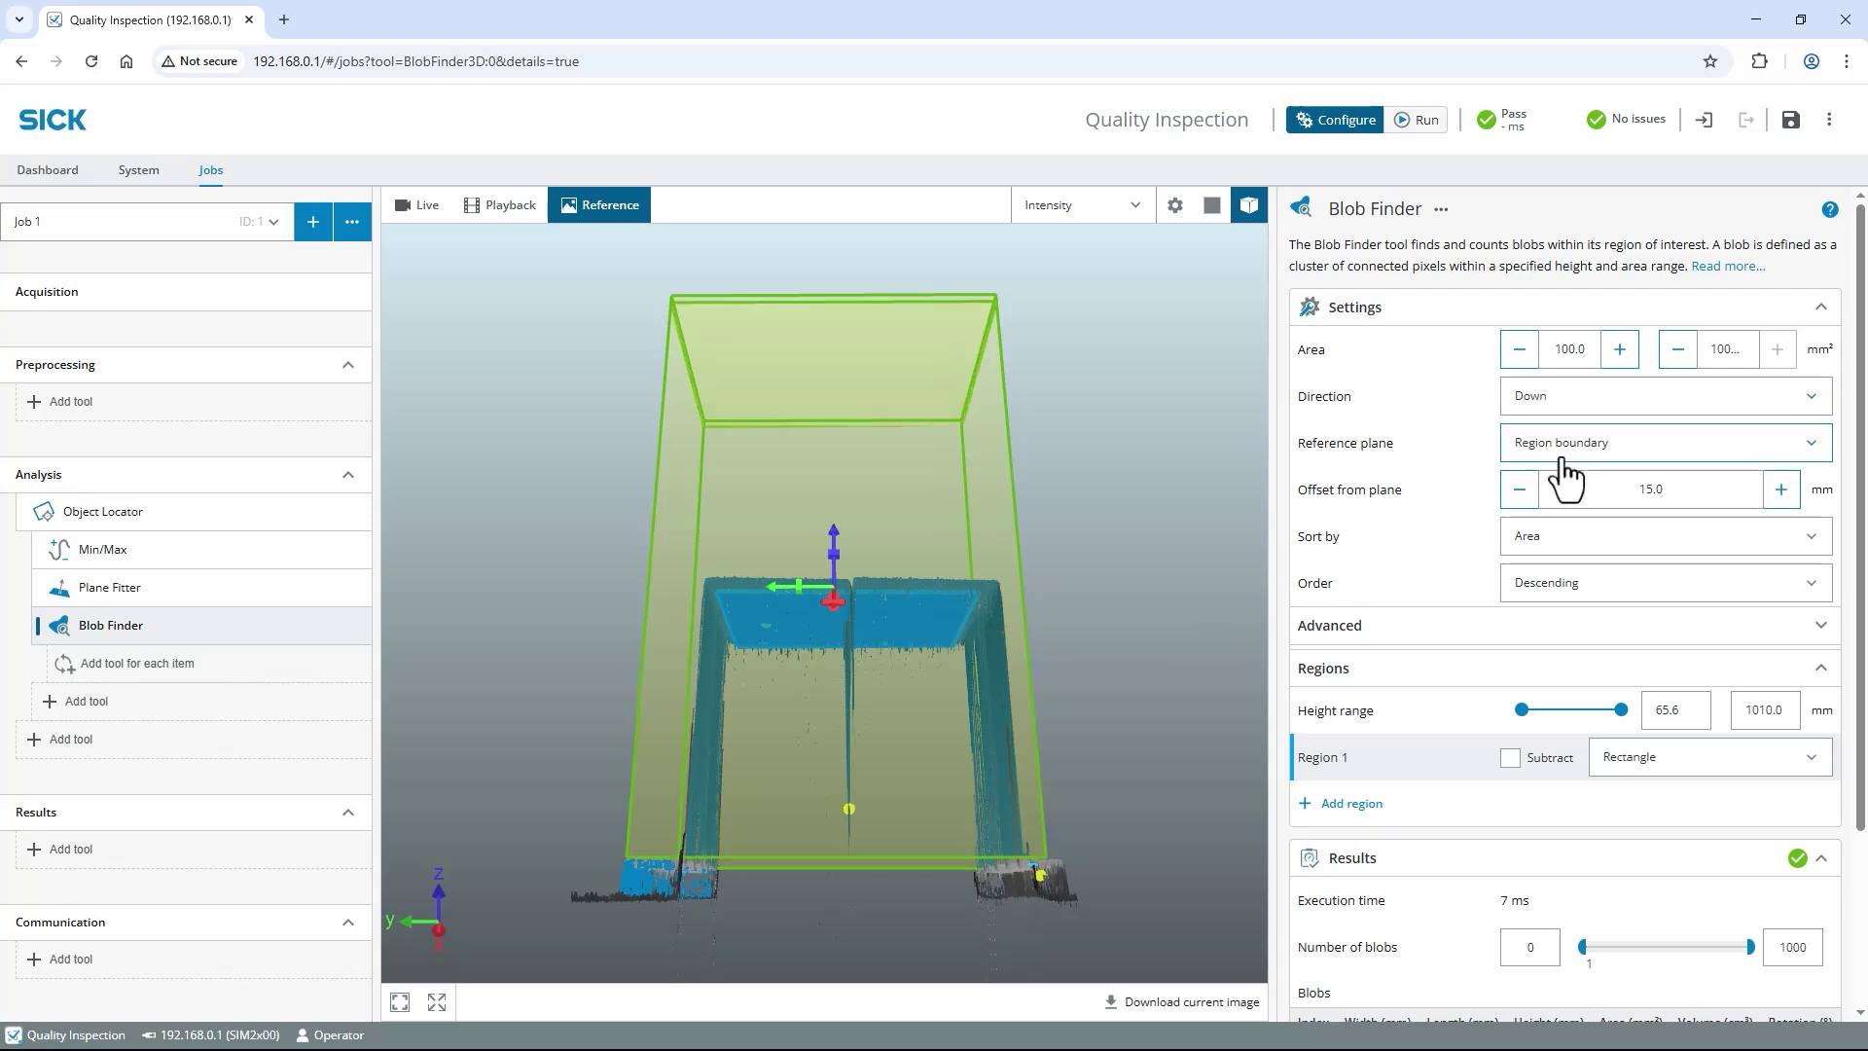
pyautogui.click(1566, 452)
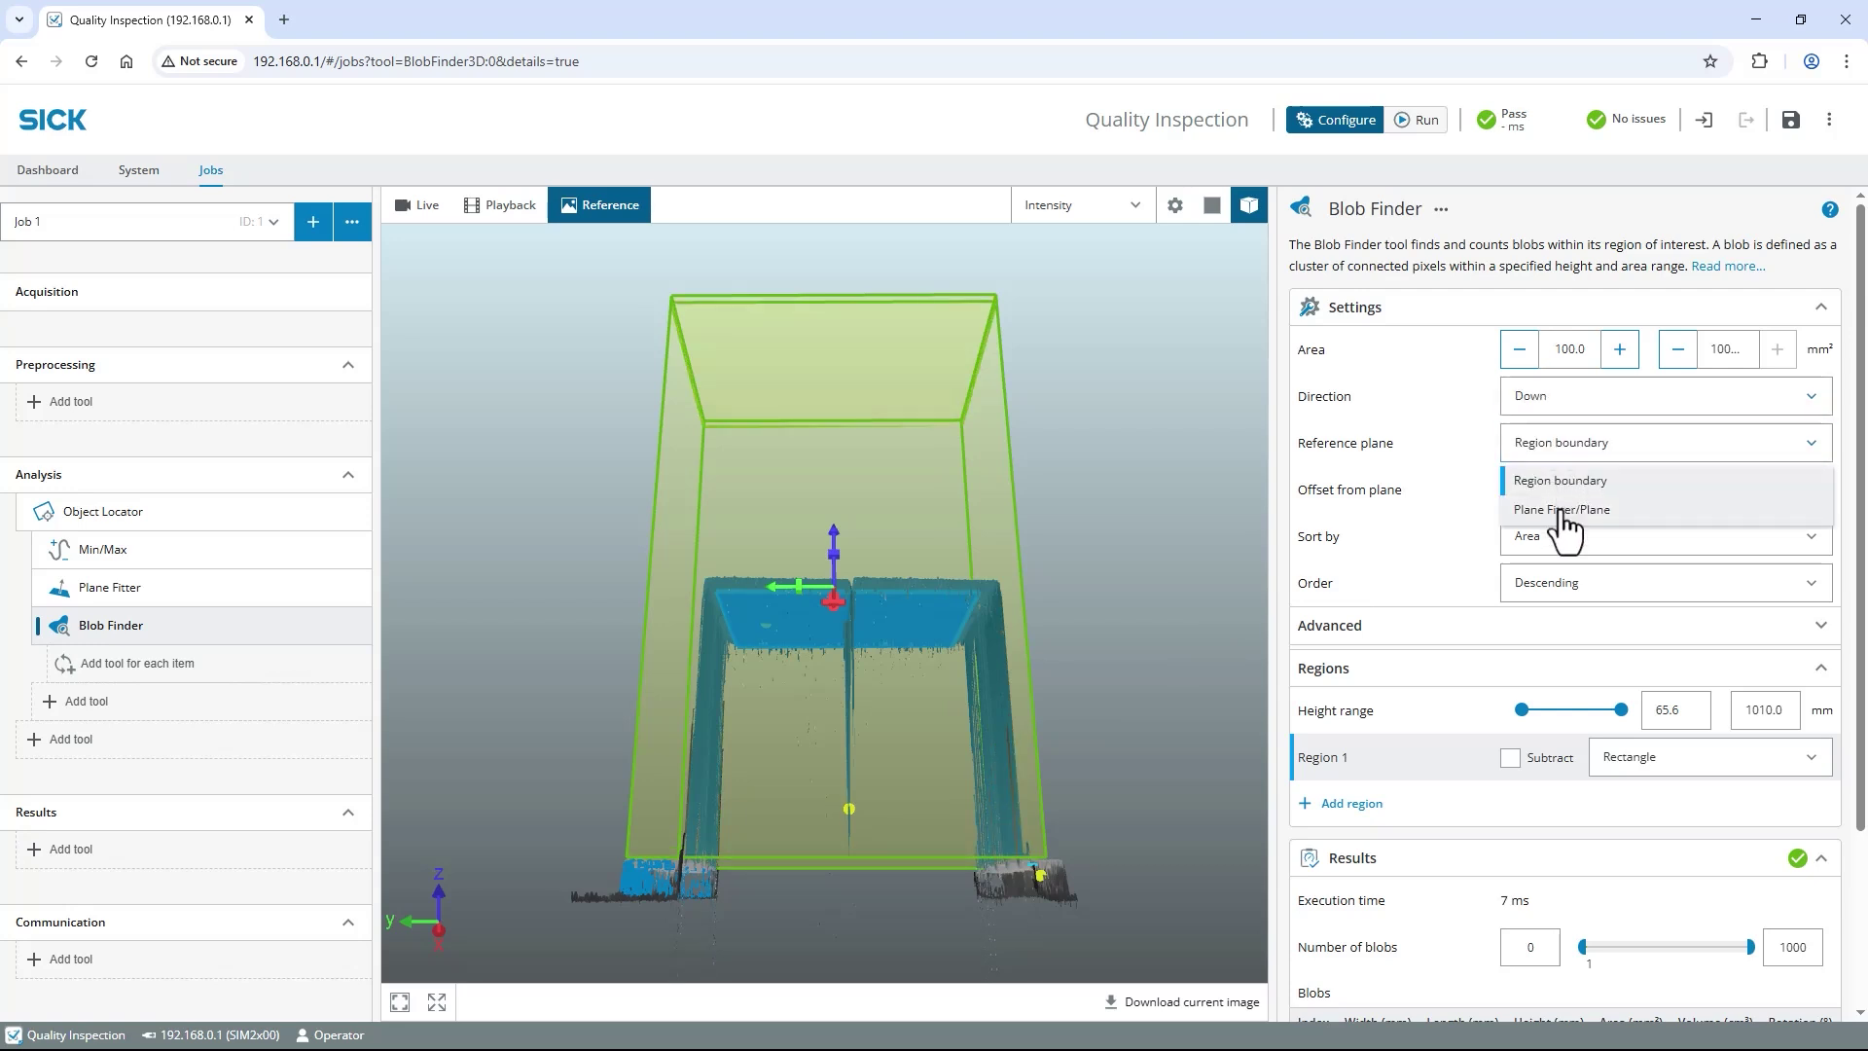
pyautogui.click(1567, 510)
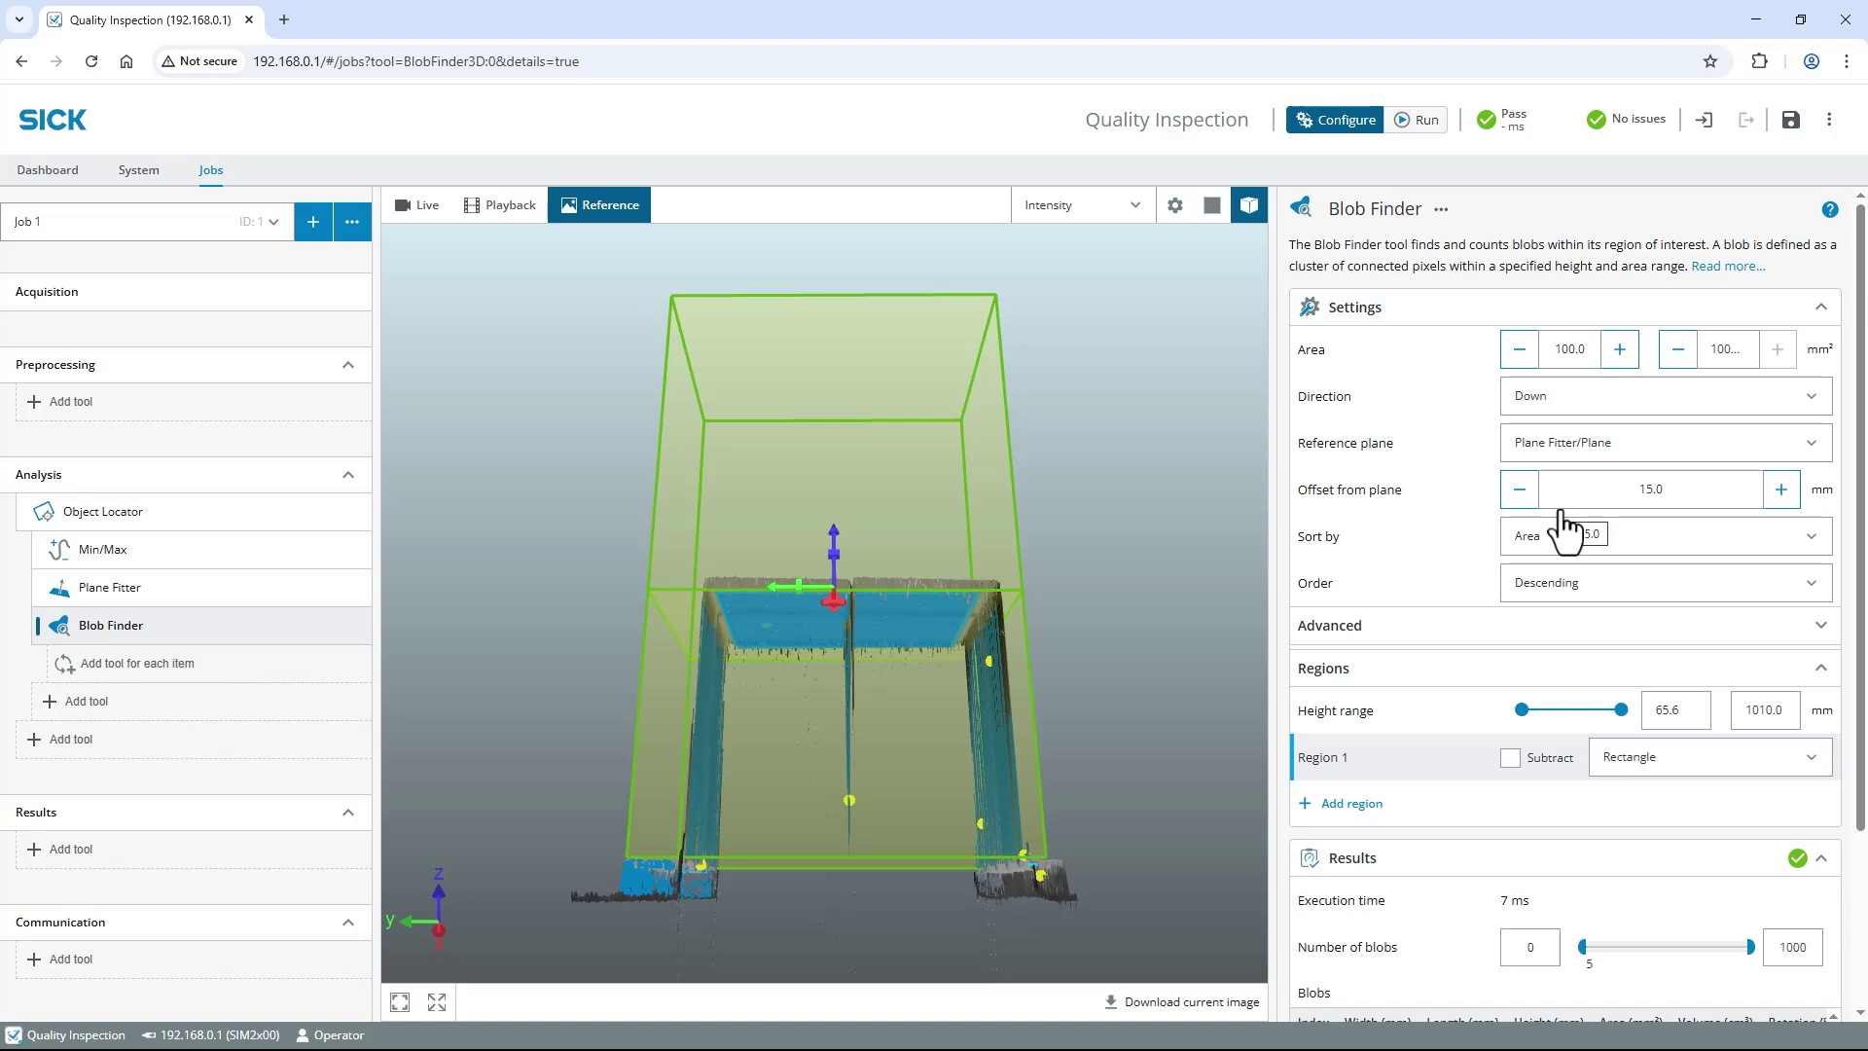
# - Set the Blob Finder's minimum area to 3000.0 mm² and the maximum accepted number of blobs to 0
pyautogui.doubleClick(1566, 350)
pyautogui.write('3000.0')
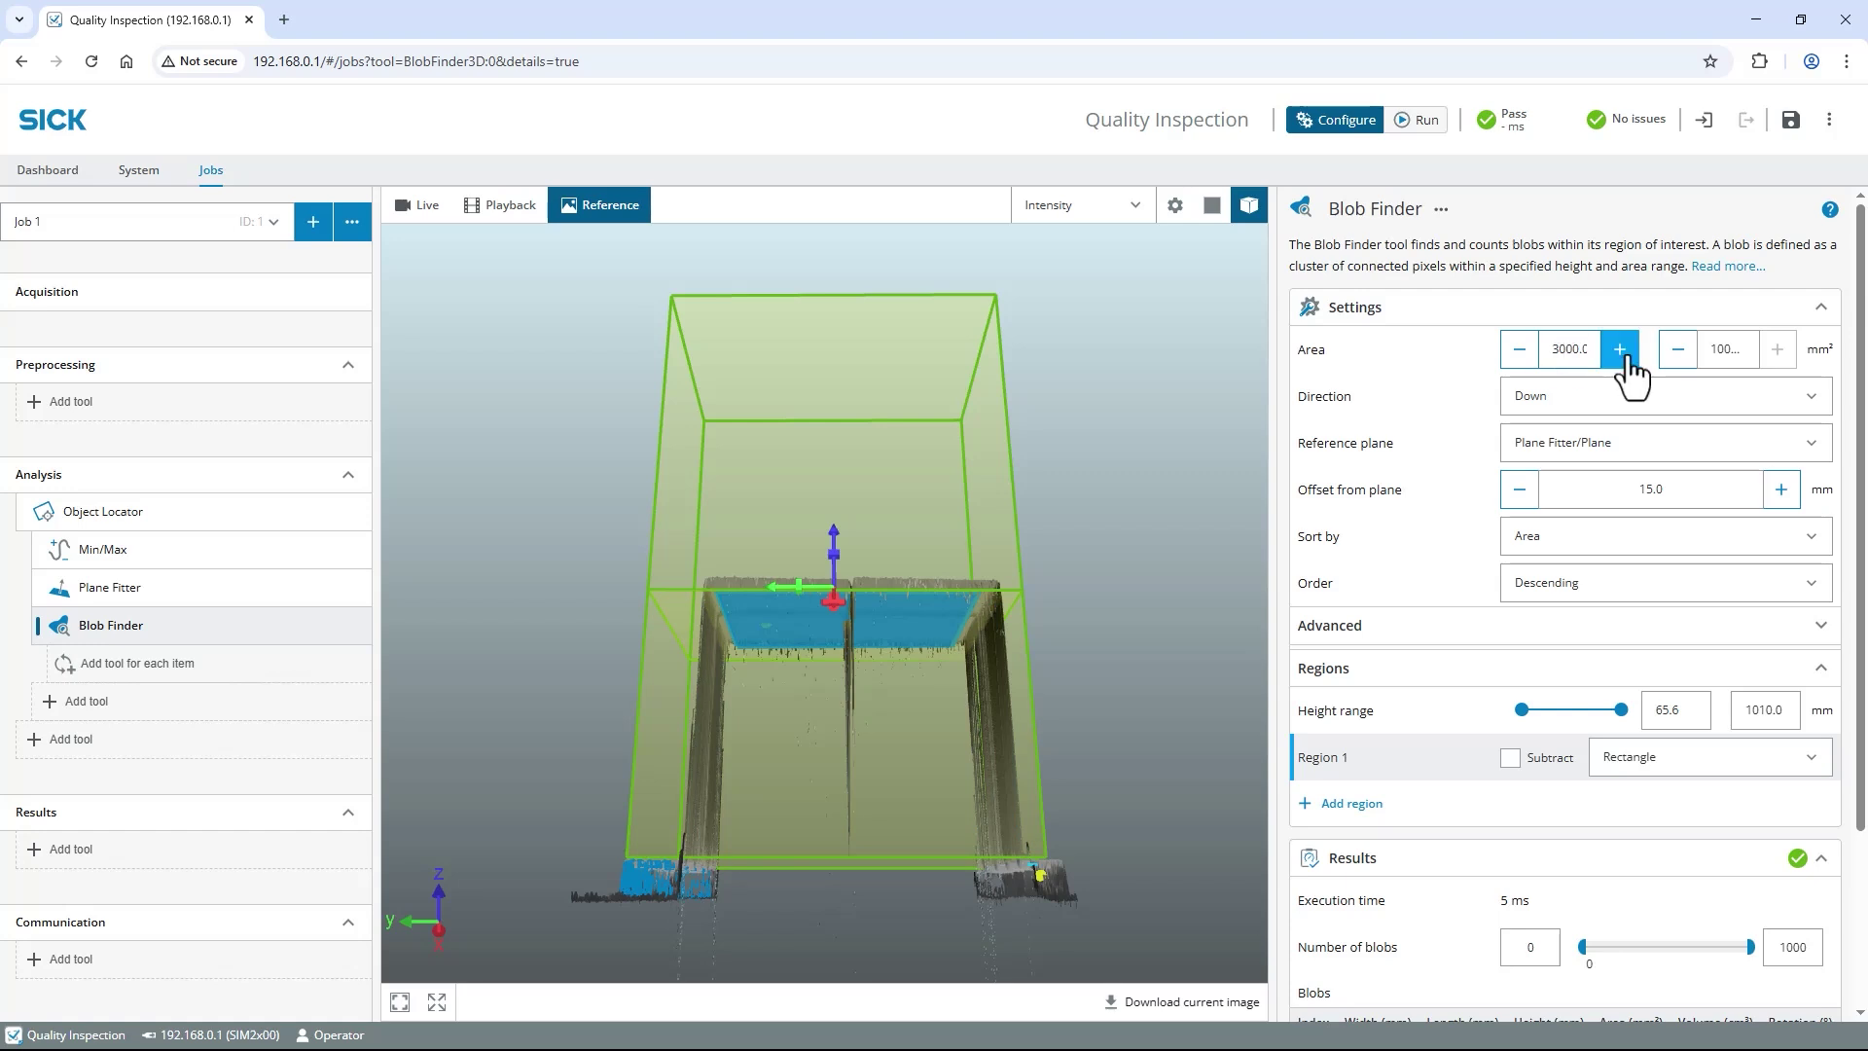
pyautogui.scroll(-1, 1858, 443)
pyautogui.moveTo(1858, 433); pyautogui.dragTo(1863, 608)
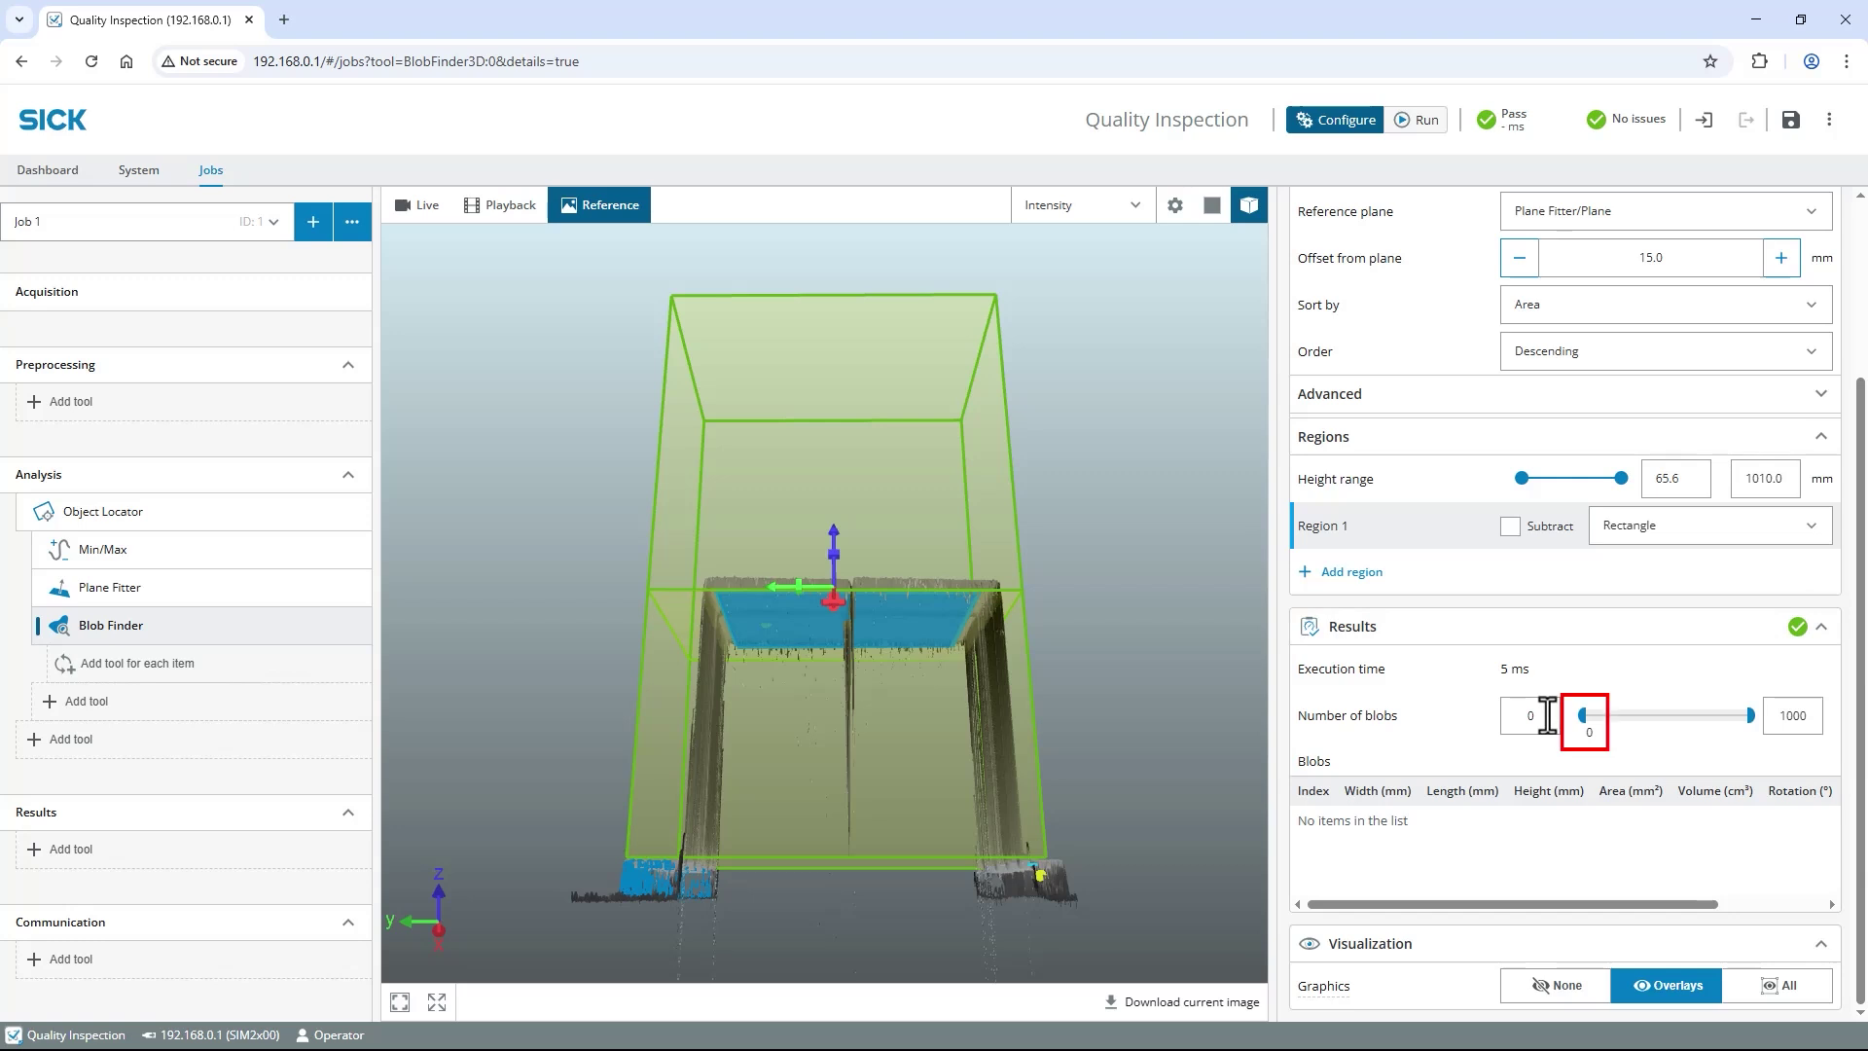
pyautogui.doubleClick(1788, 715)
pyautogui.write('10')
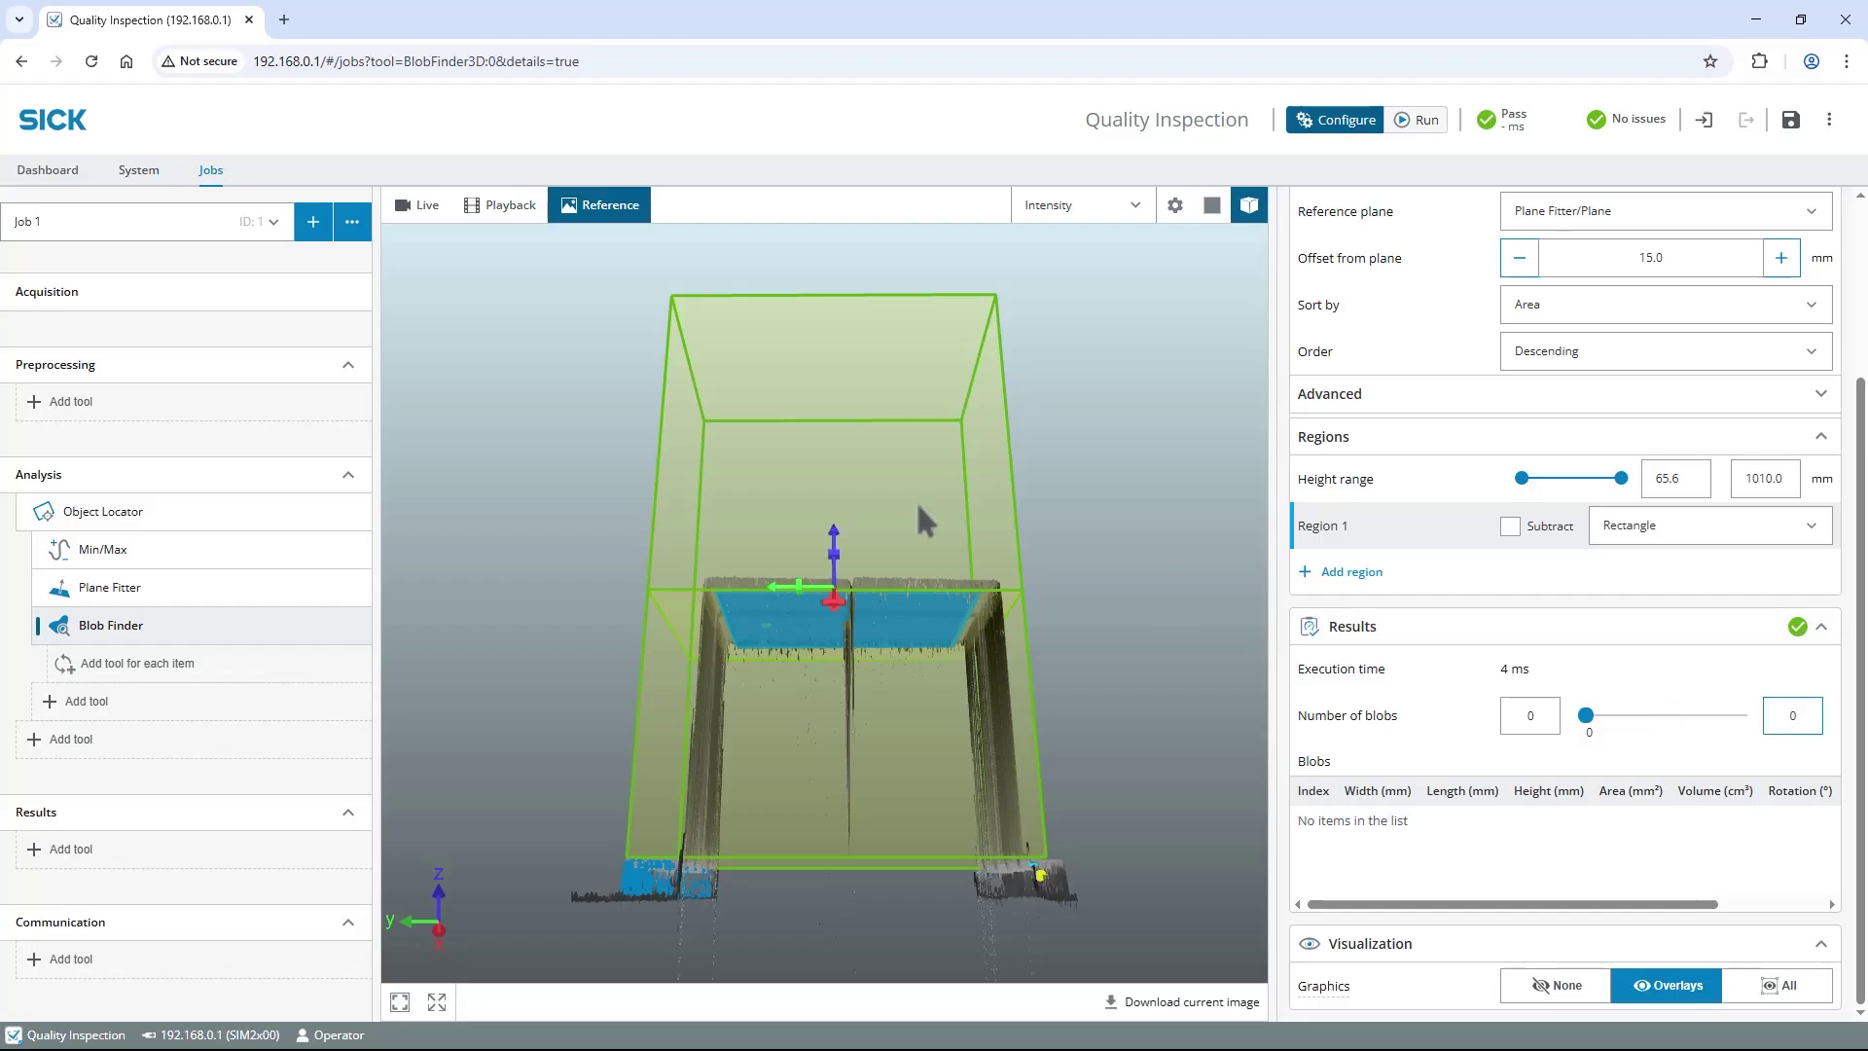
# - Add a Result widget with its default title to the dashboard
pyautogui.click(55, 179)
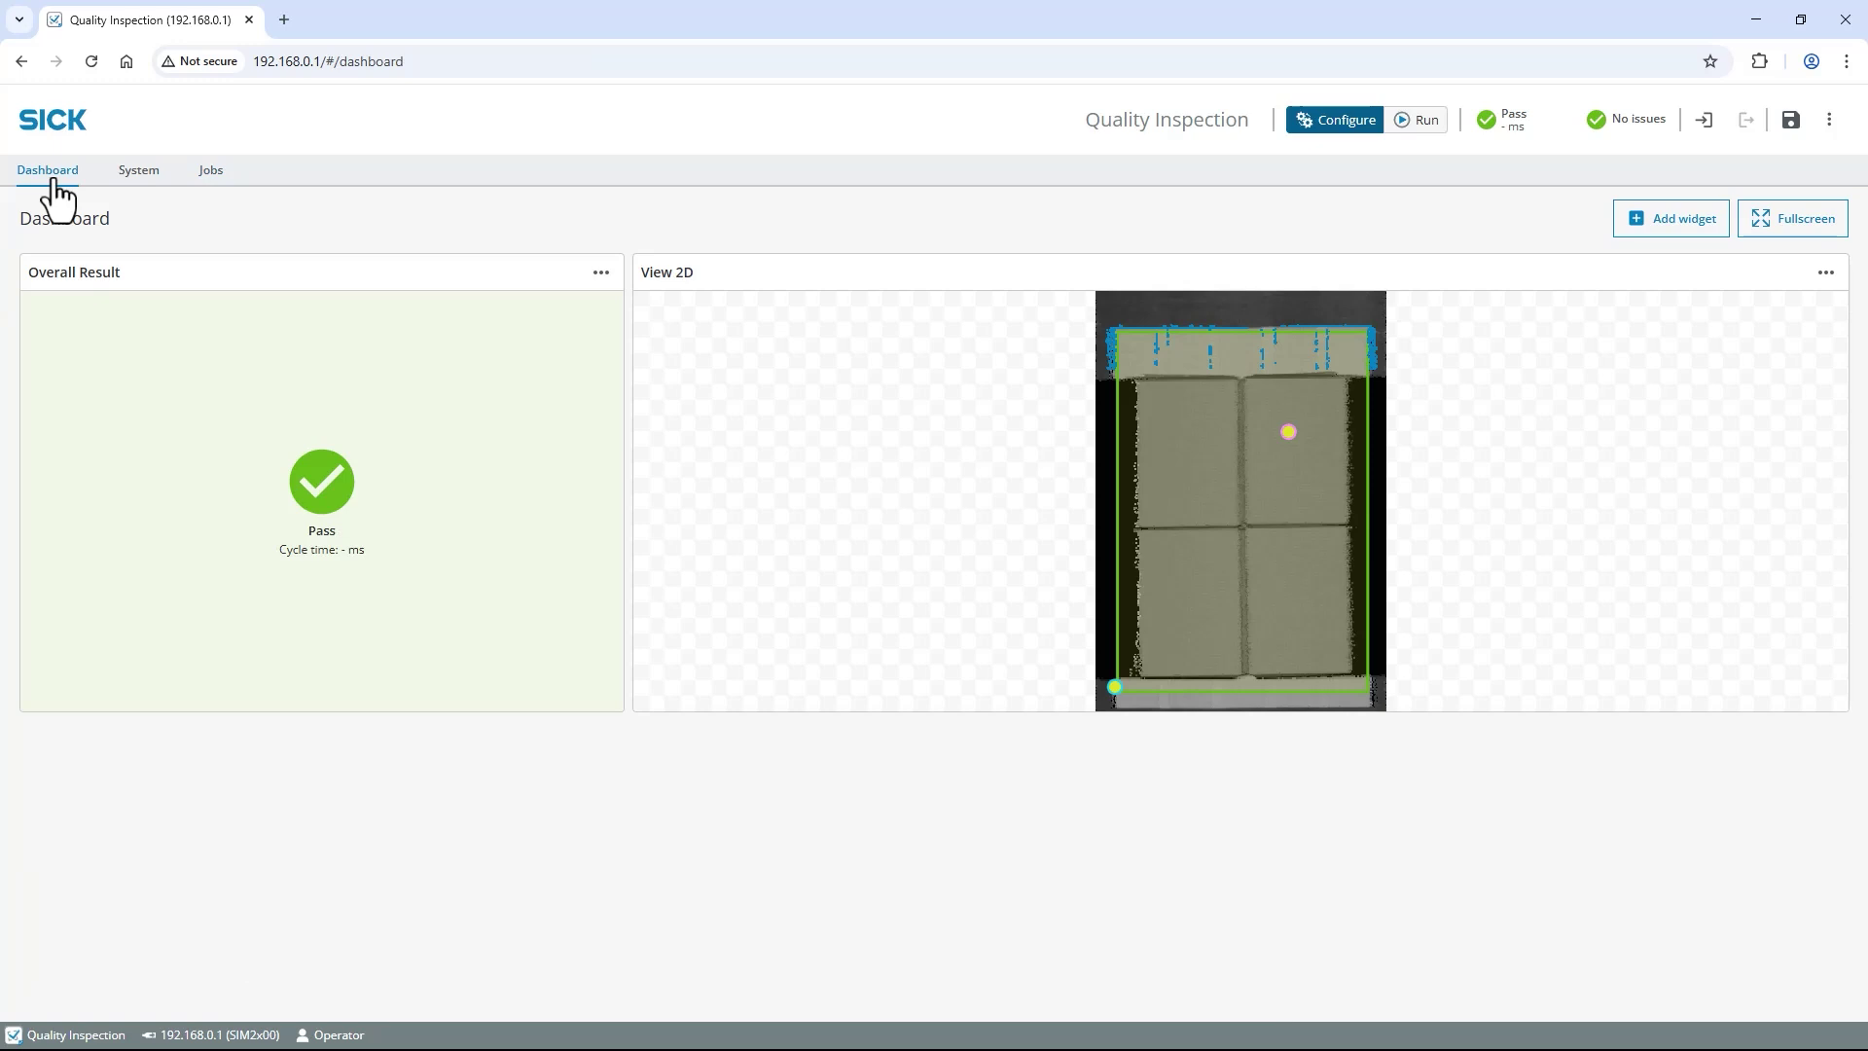
pyautogui.click(1665, 222)
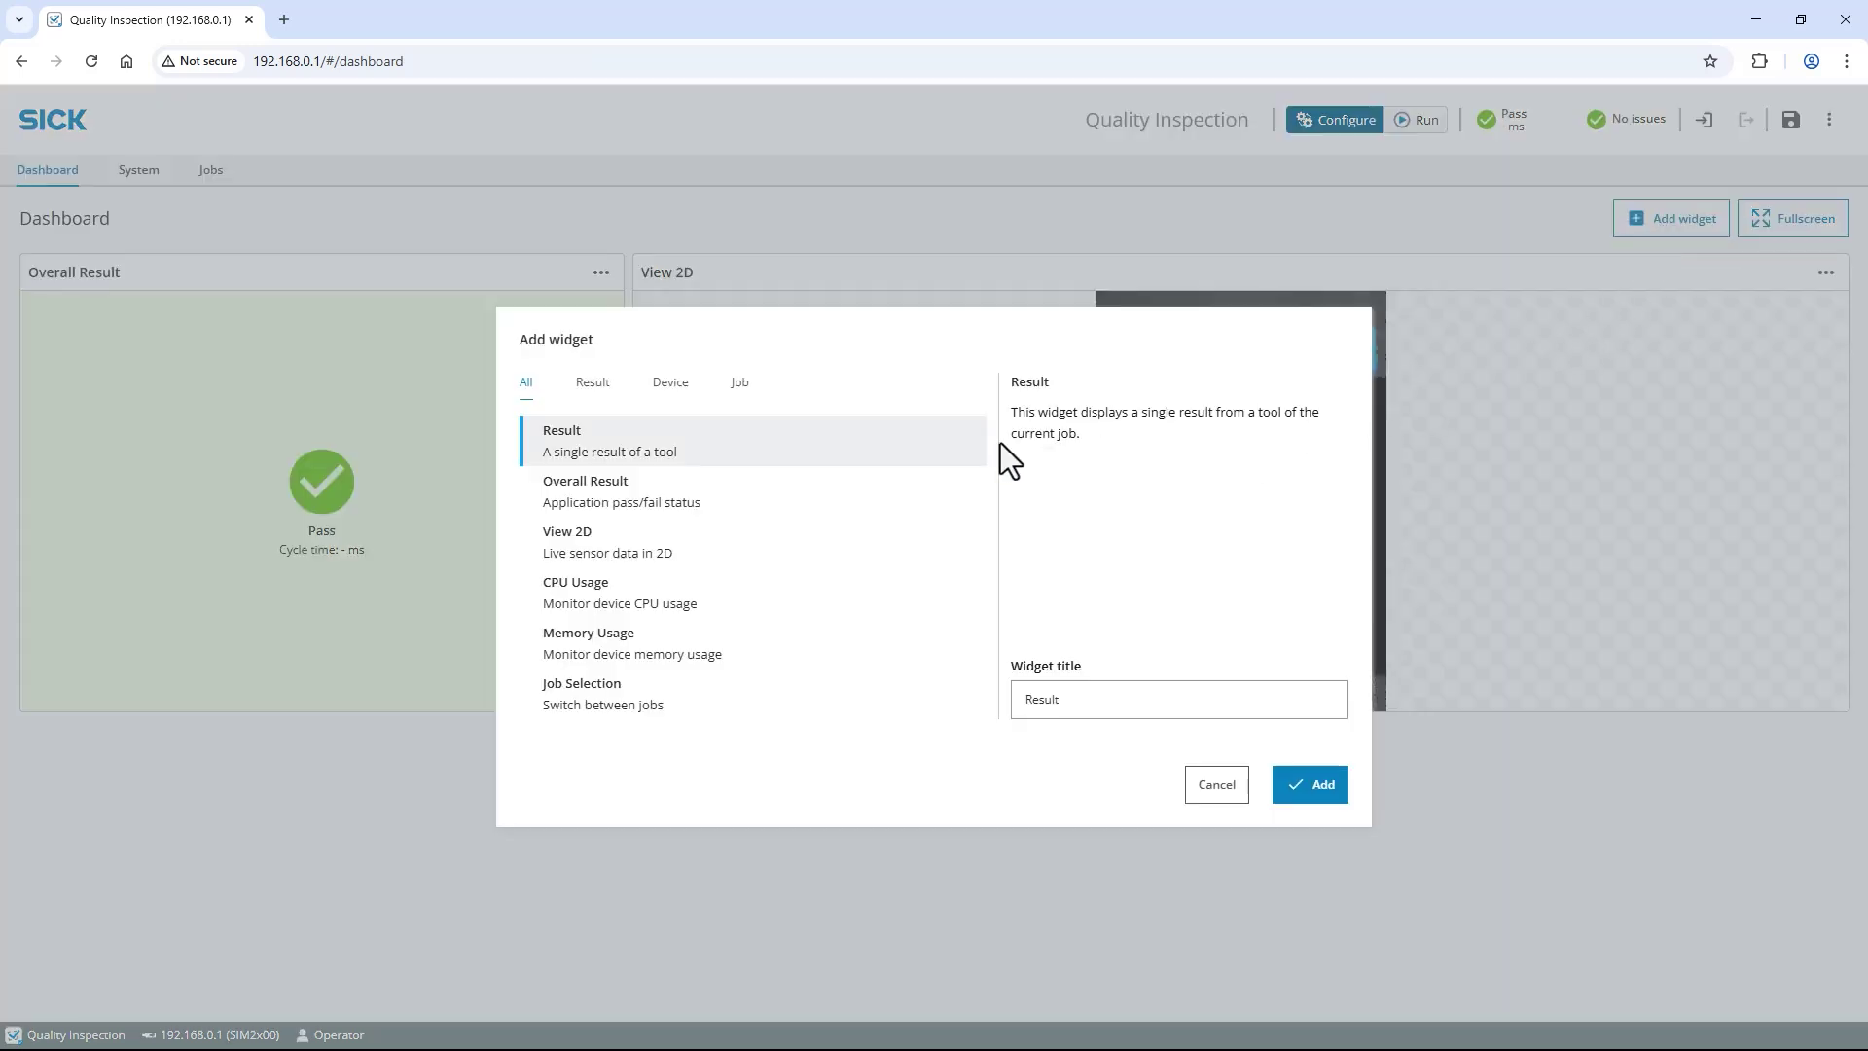
pyautogui.click(1312, 784)
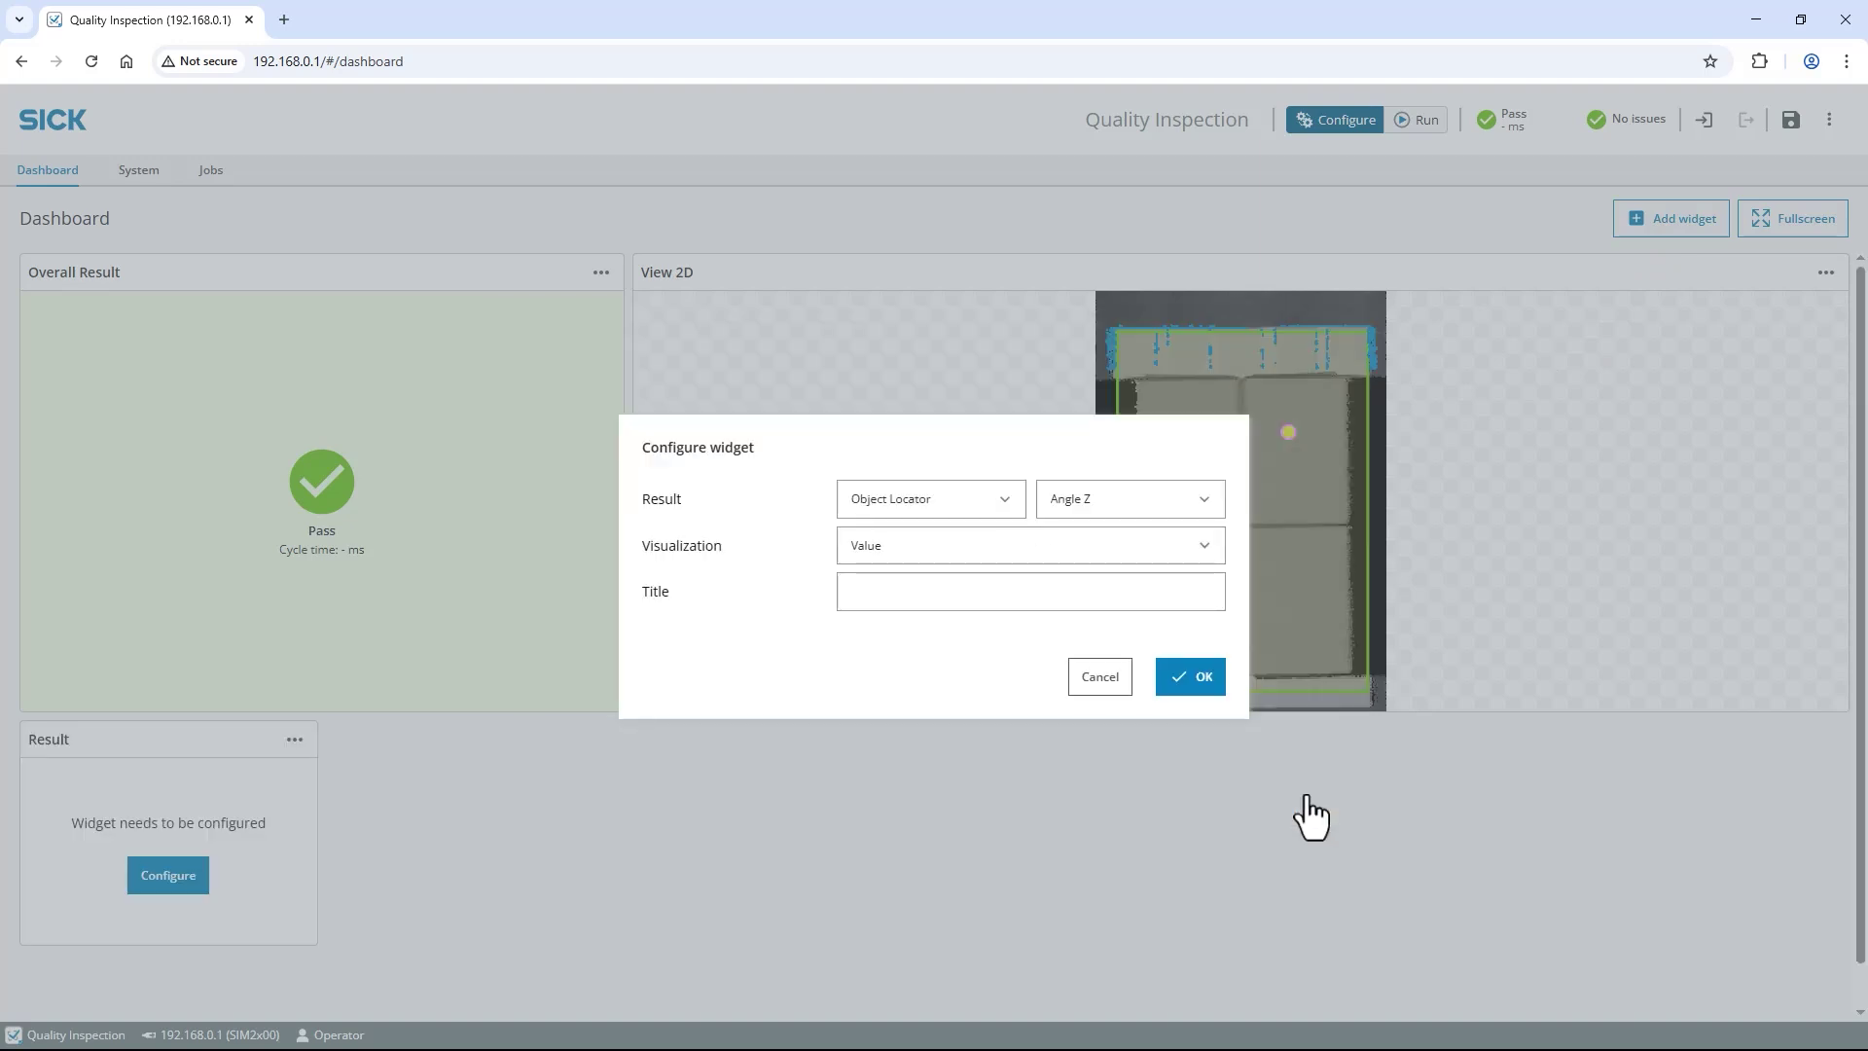
# - Configure the Result widget to show the Min/Max tool's MaxHeight, titled "Height (mm)"
pyautogui.click(940, 506)
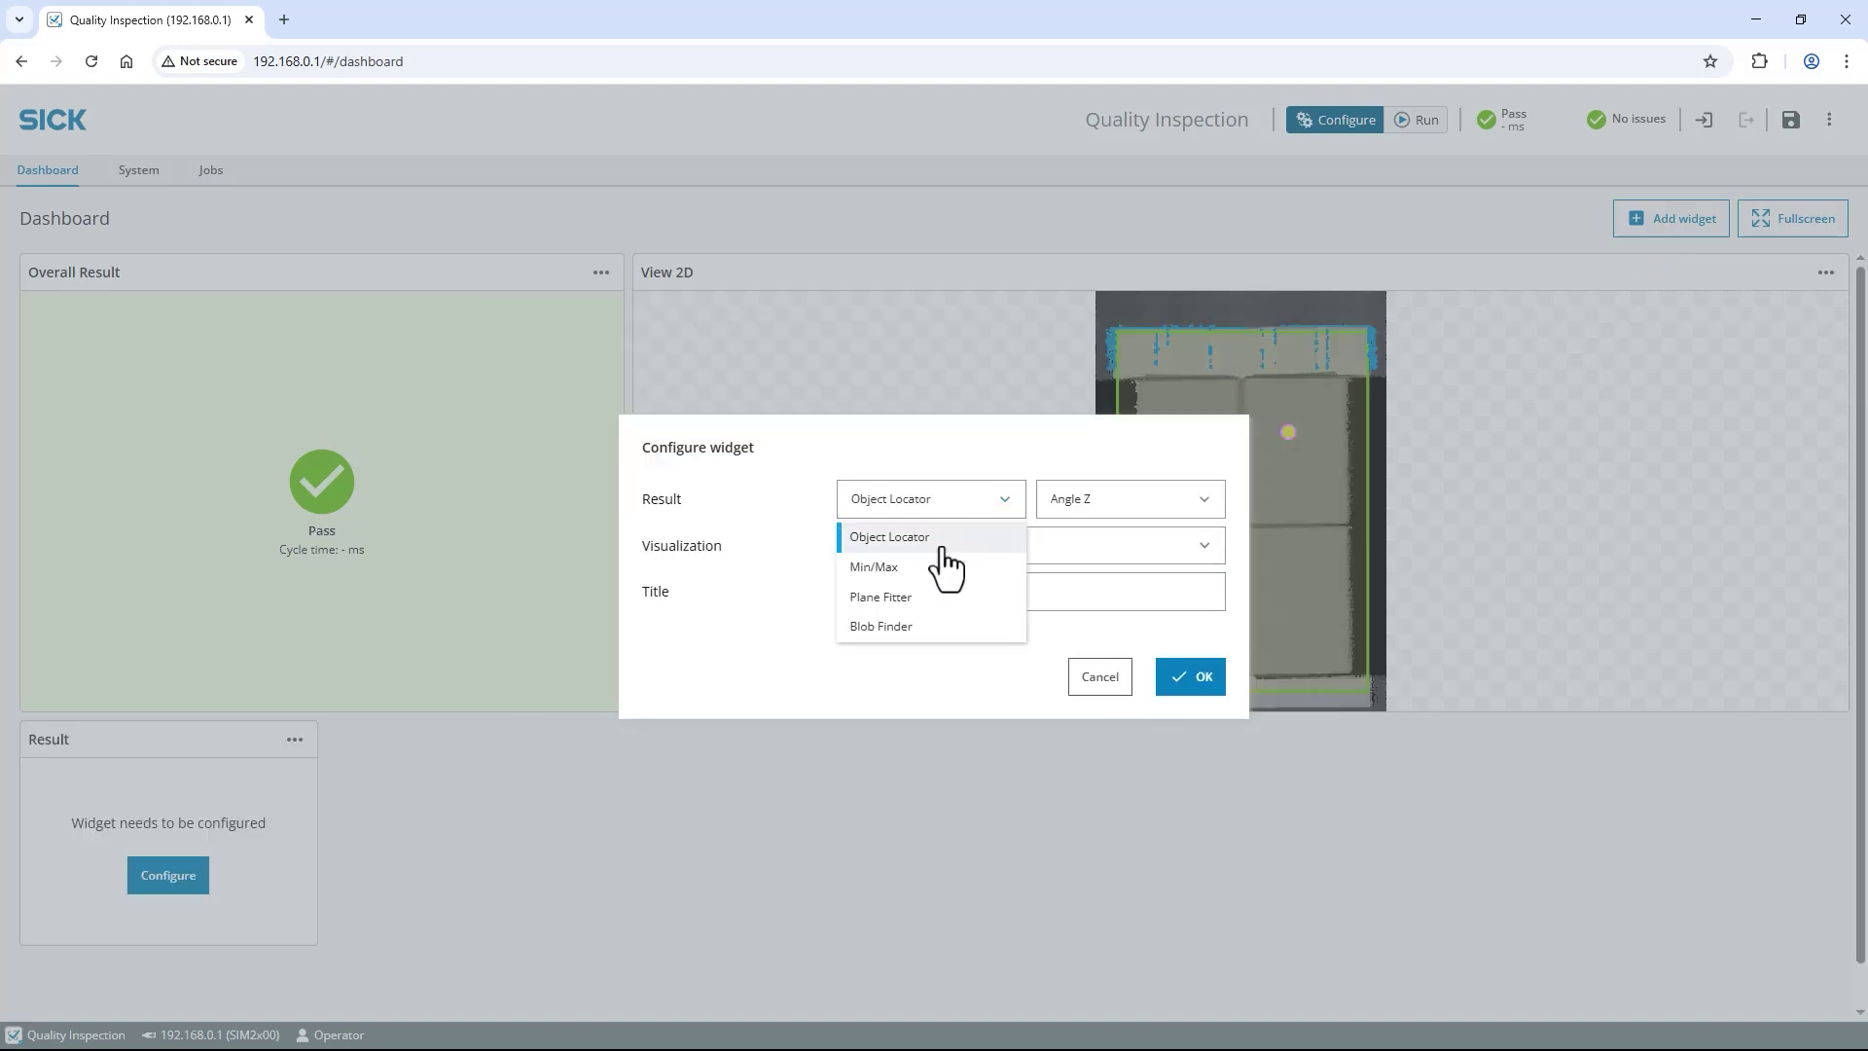
pyautogui.click(940, 569)
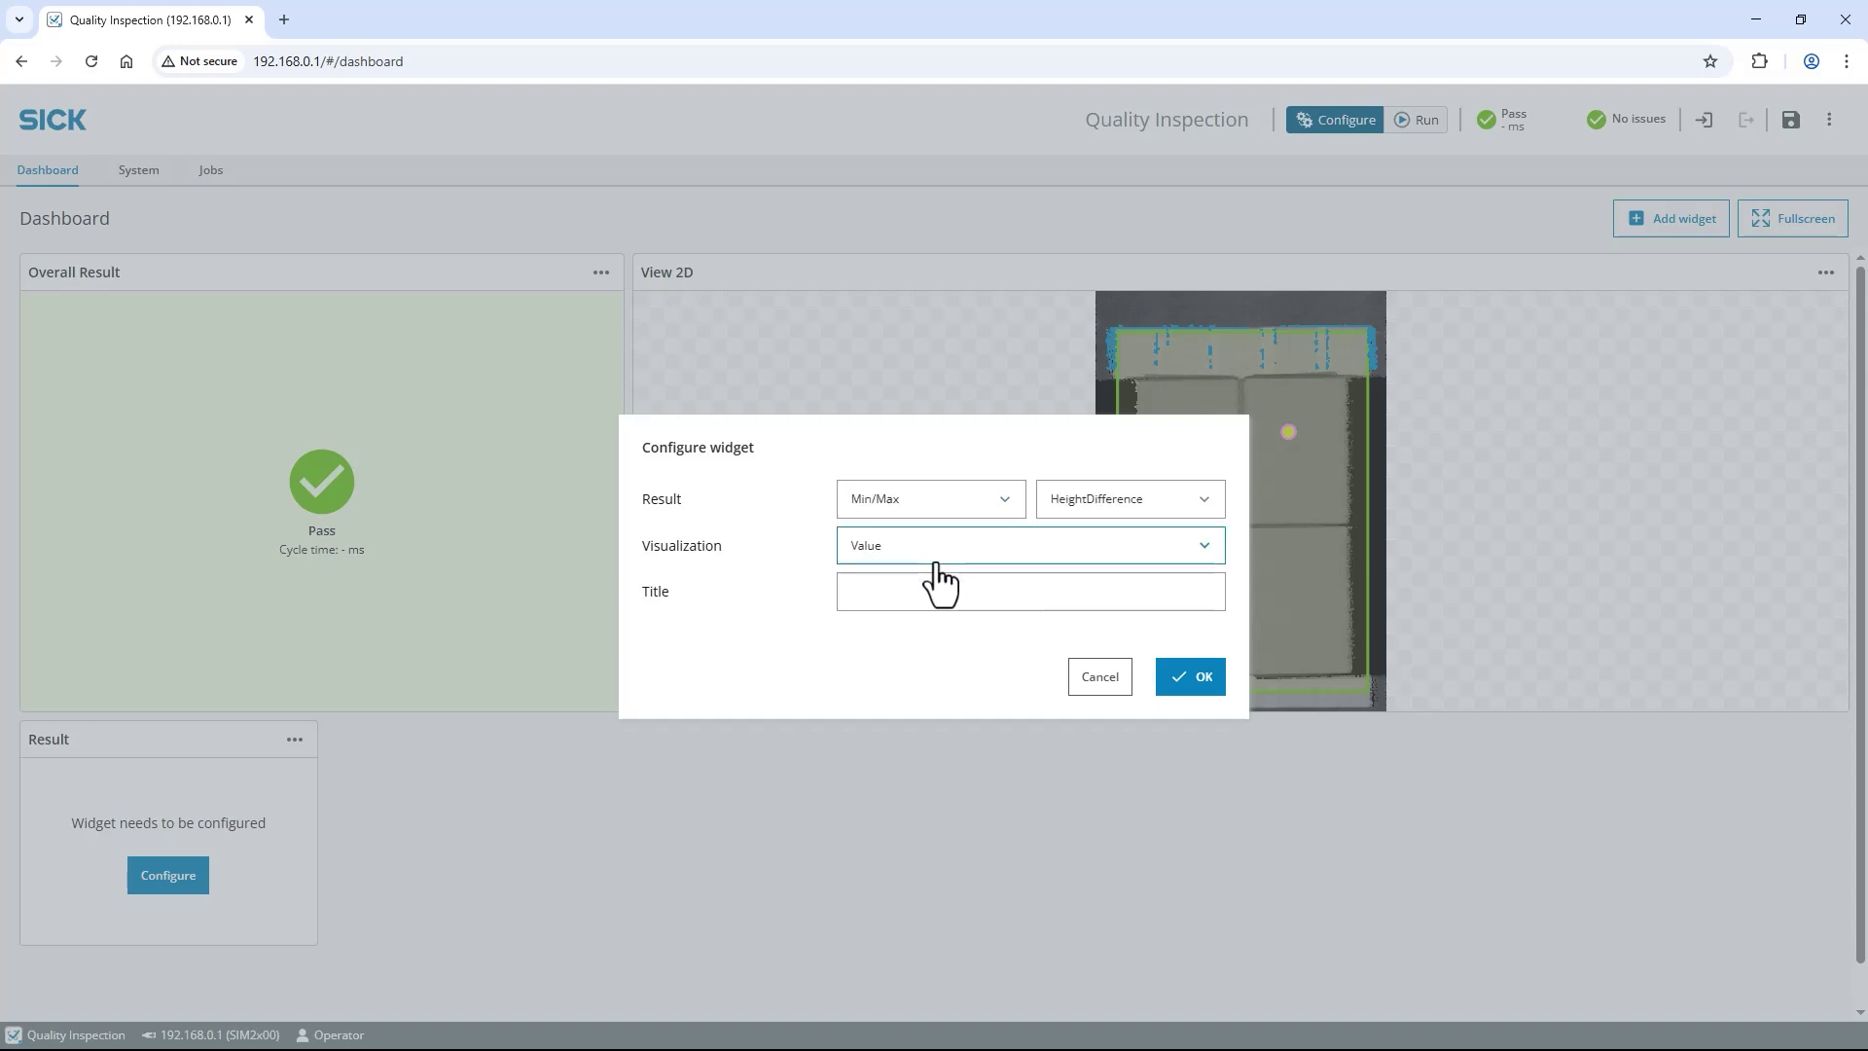
pyautogui.click(1102, 523)
pyautogui.click(1100, 576)
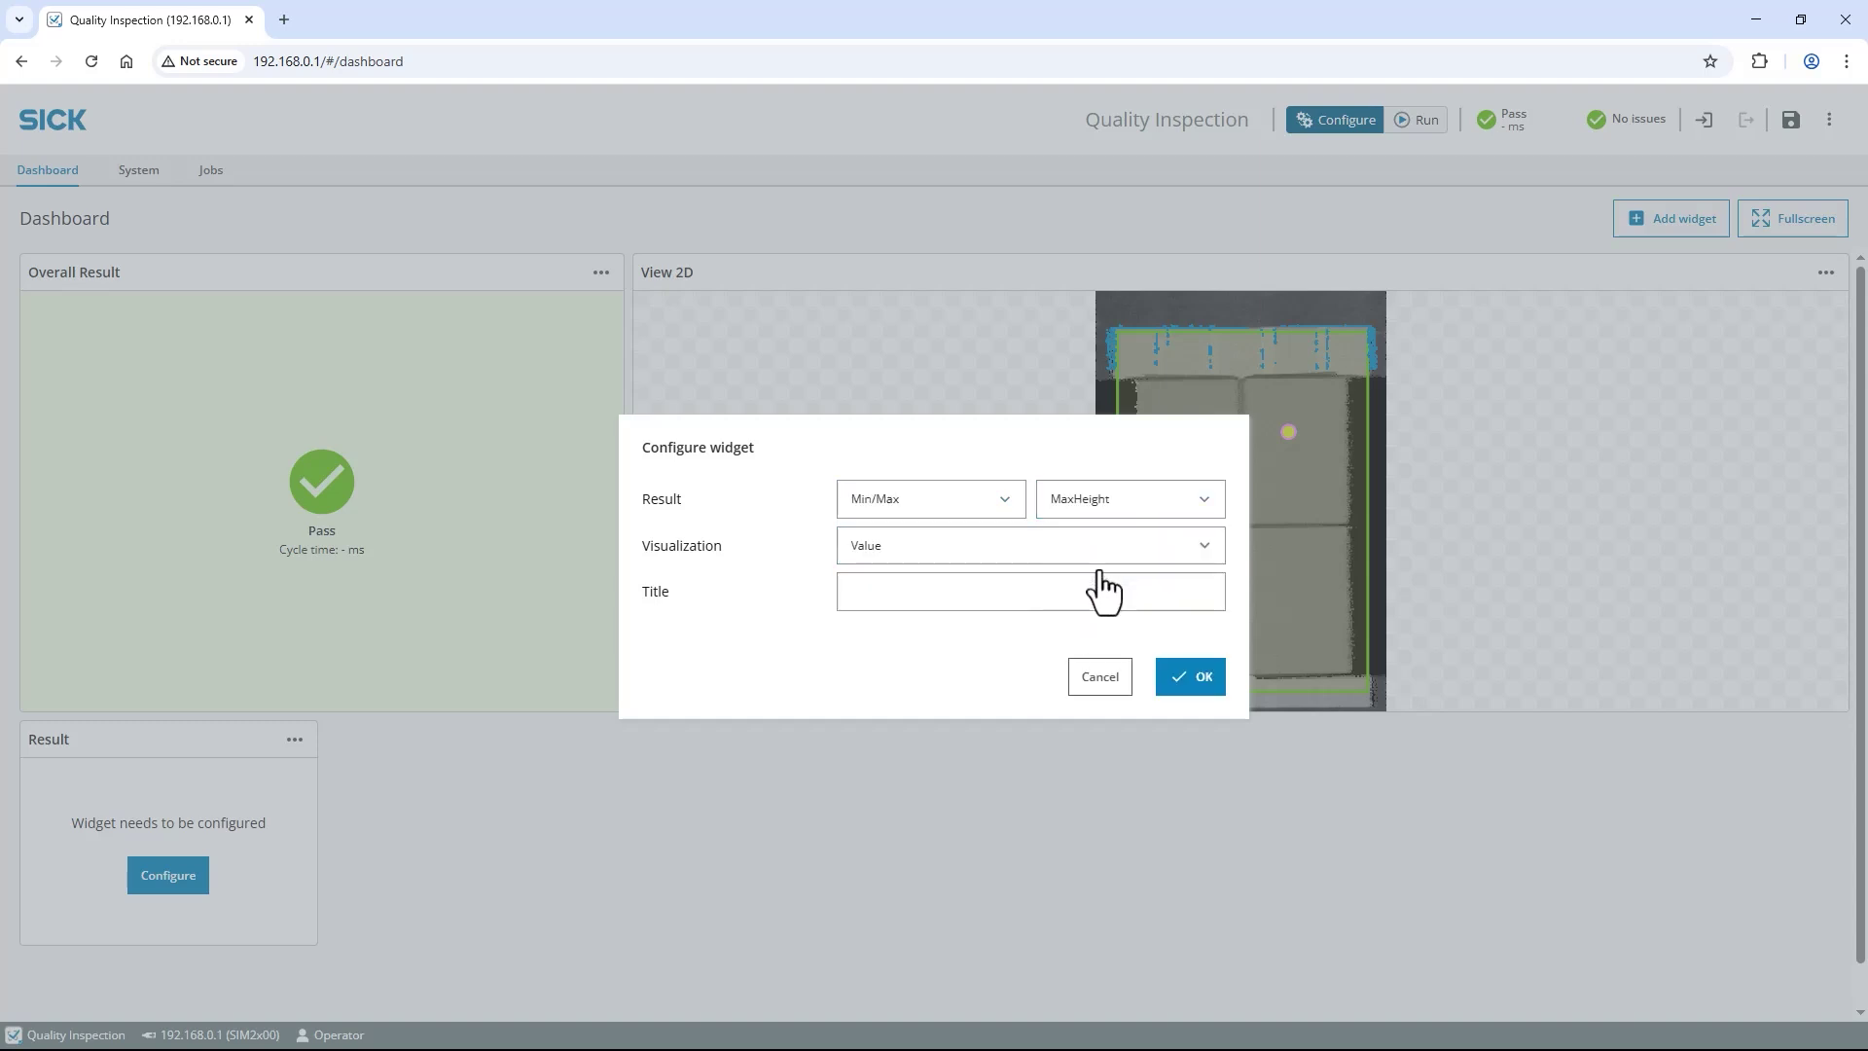
pyautogui.click(1091, 592)
pyautogui.write('Height (mm)')
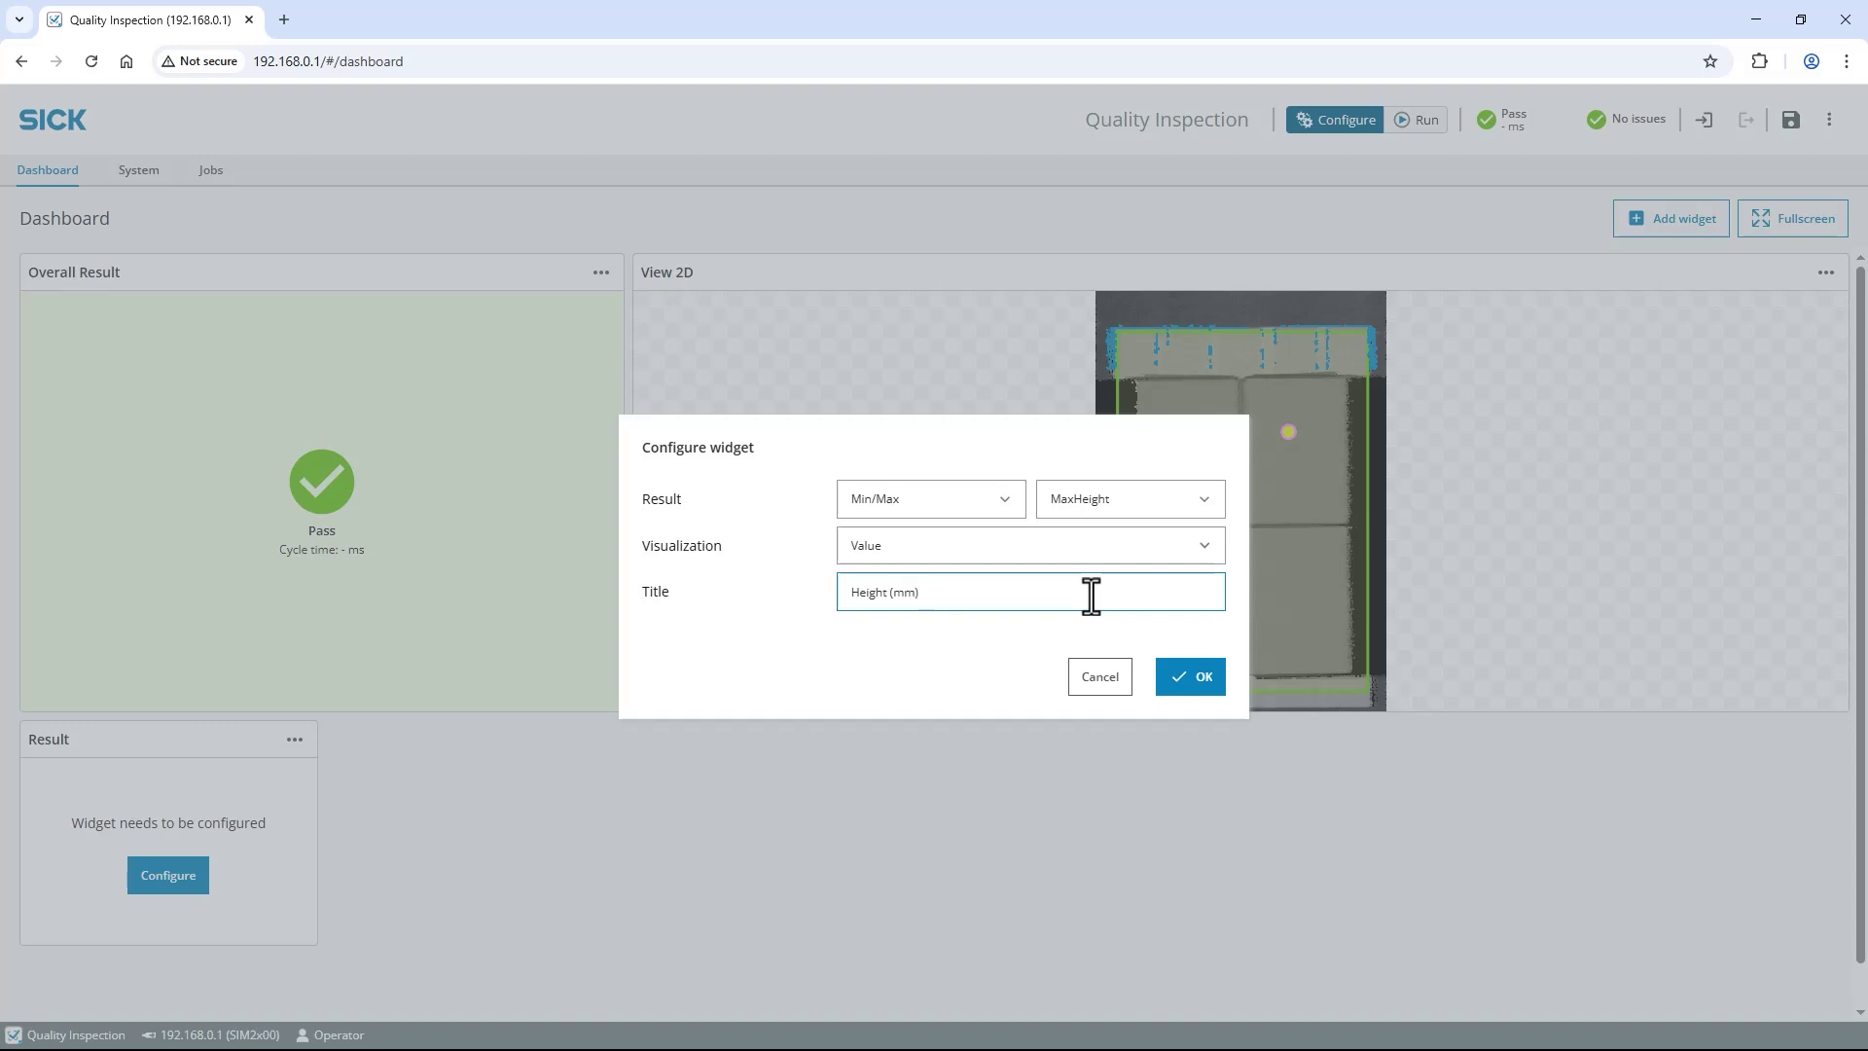
pyautogui.click(1195, 697)
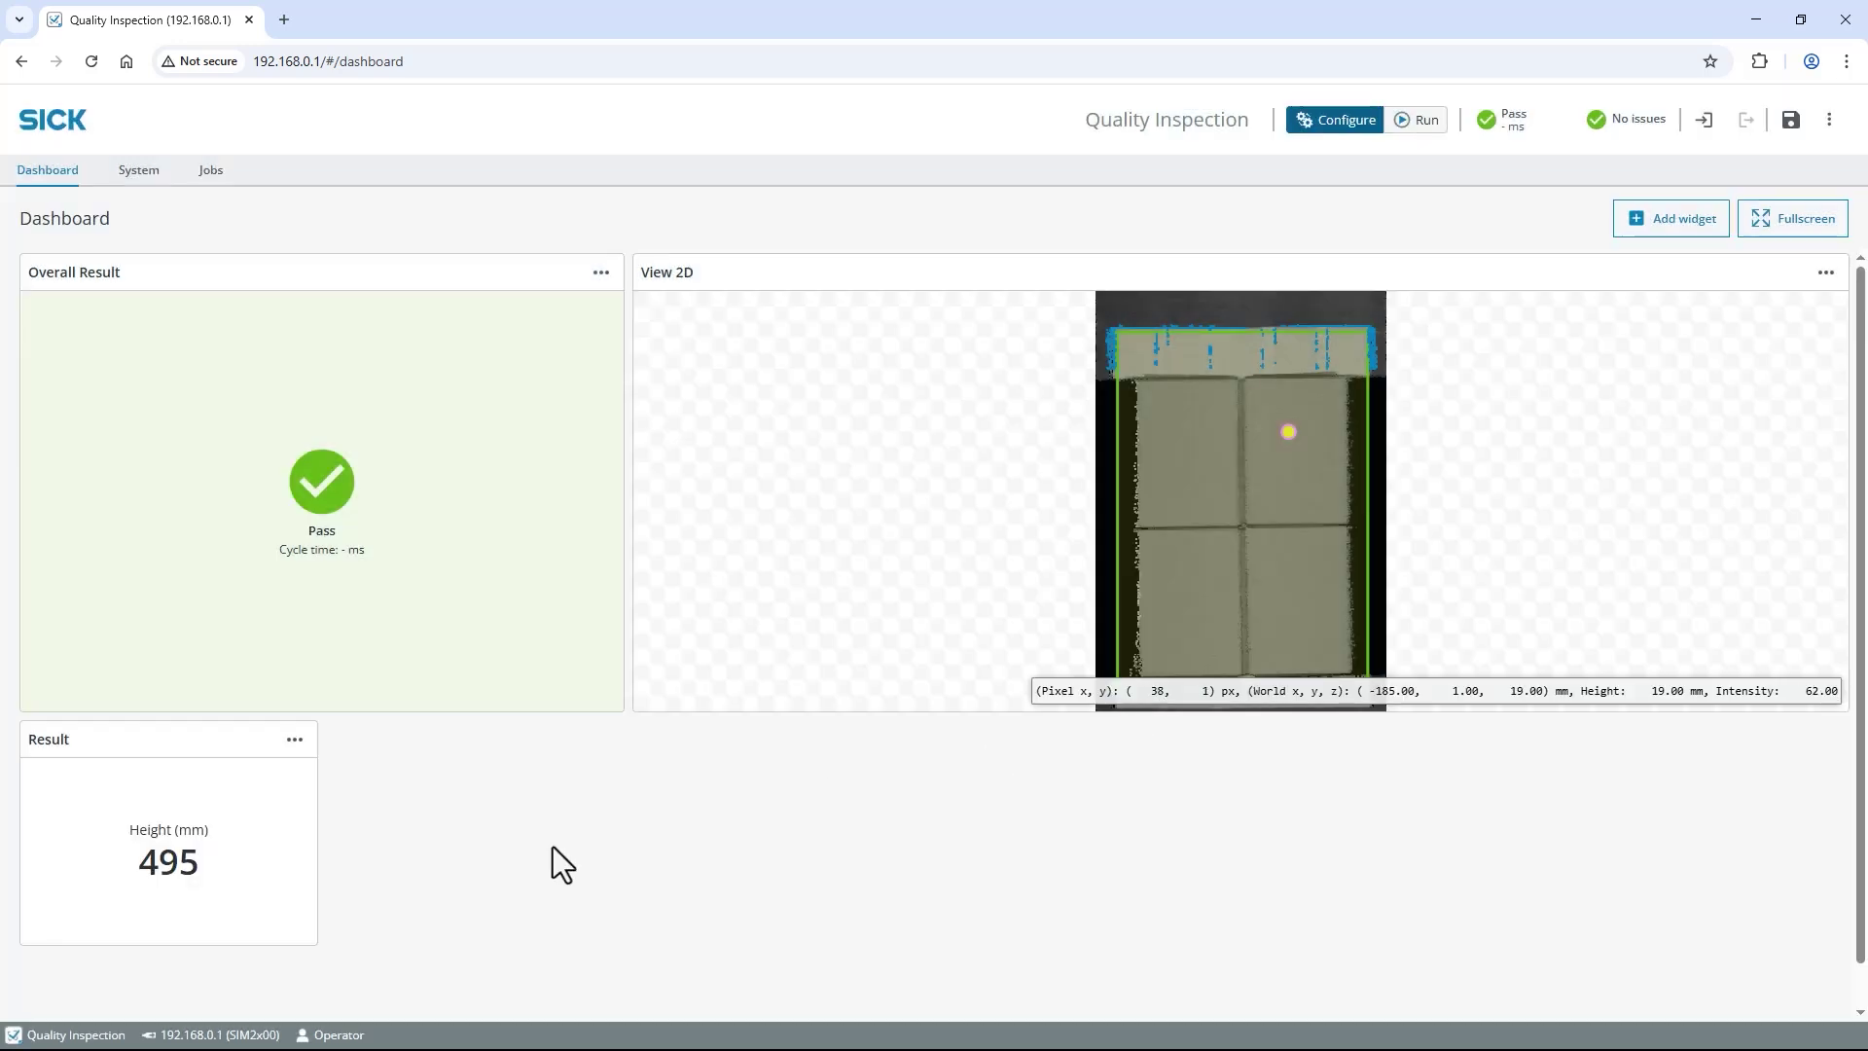
# - Widen the Result widget to match Overall Result and extend View 2D down to its lower edge, and switch the device to Run mode
pyautogui.moveTo(309, 938); pyautogui.dragTo(702, 835)
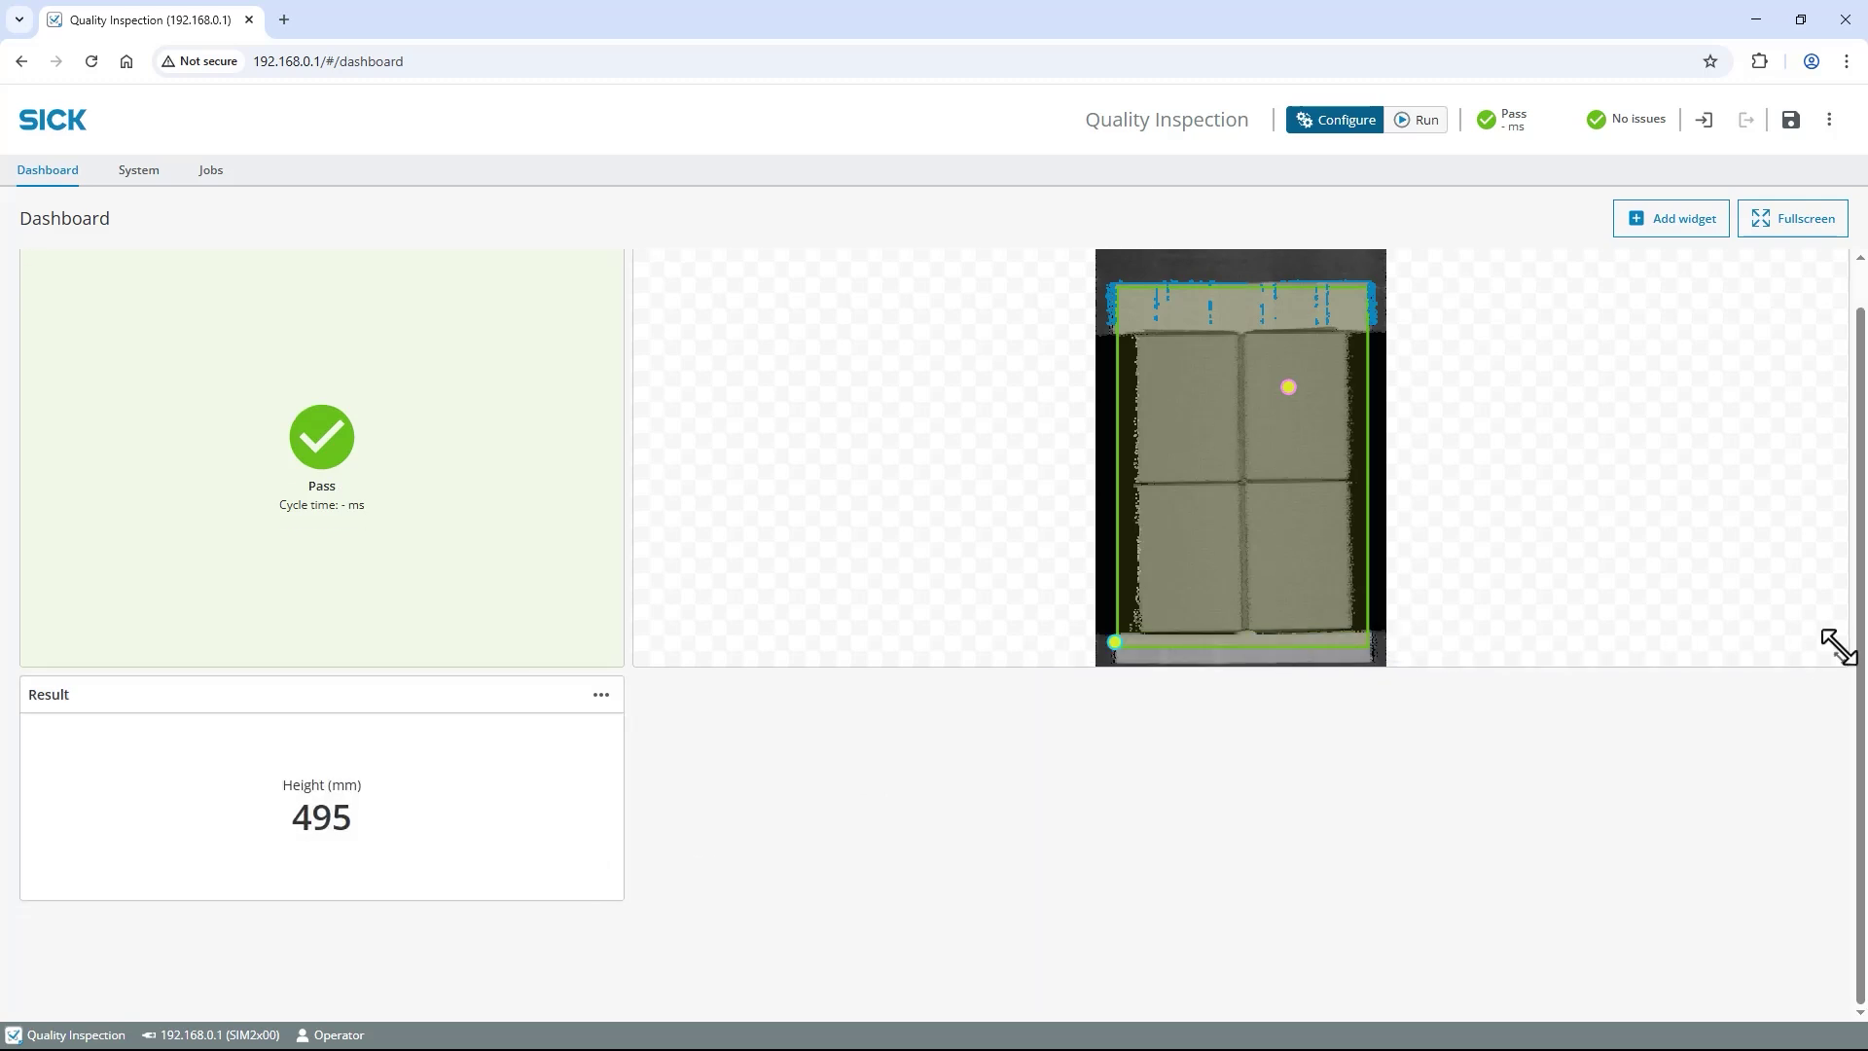
pyautogui.moveTo(1836, 652); pyautogui.dragTo(1838, 859)
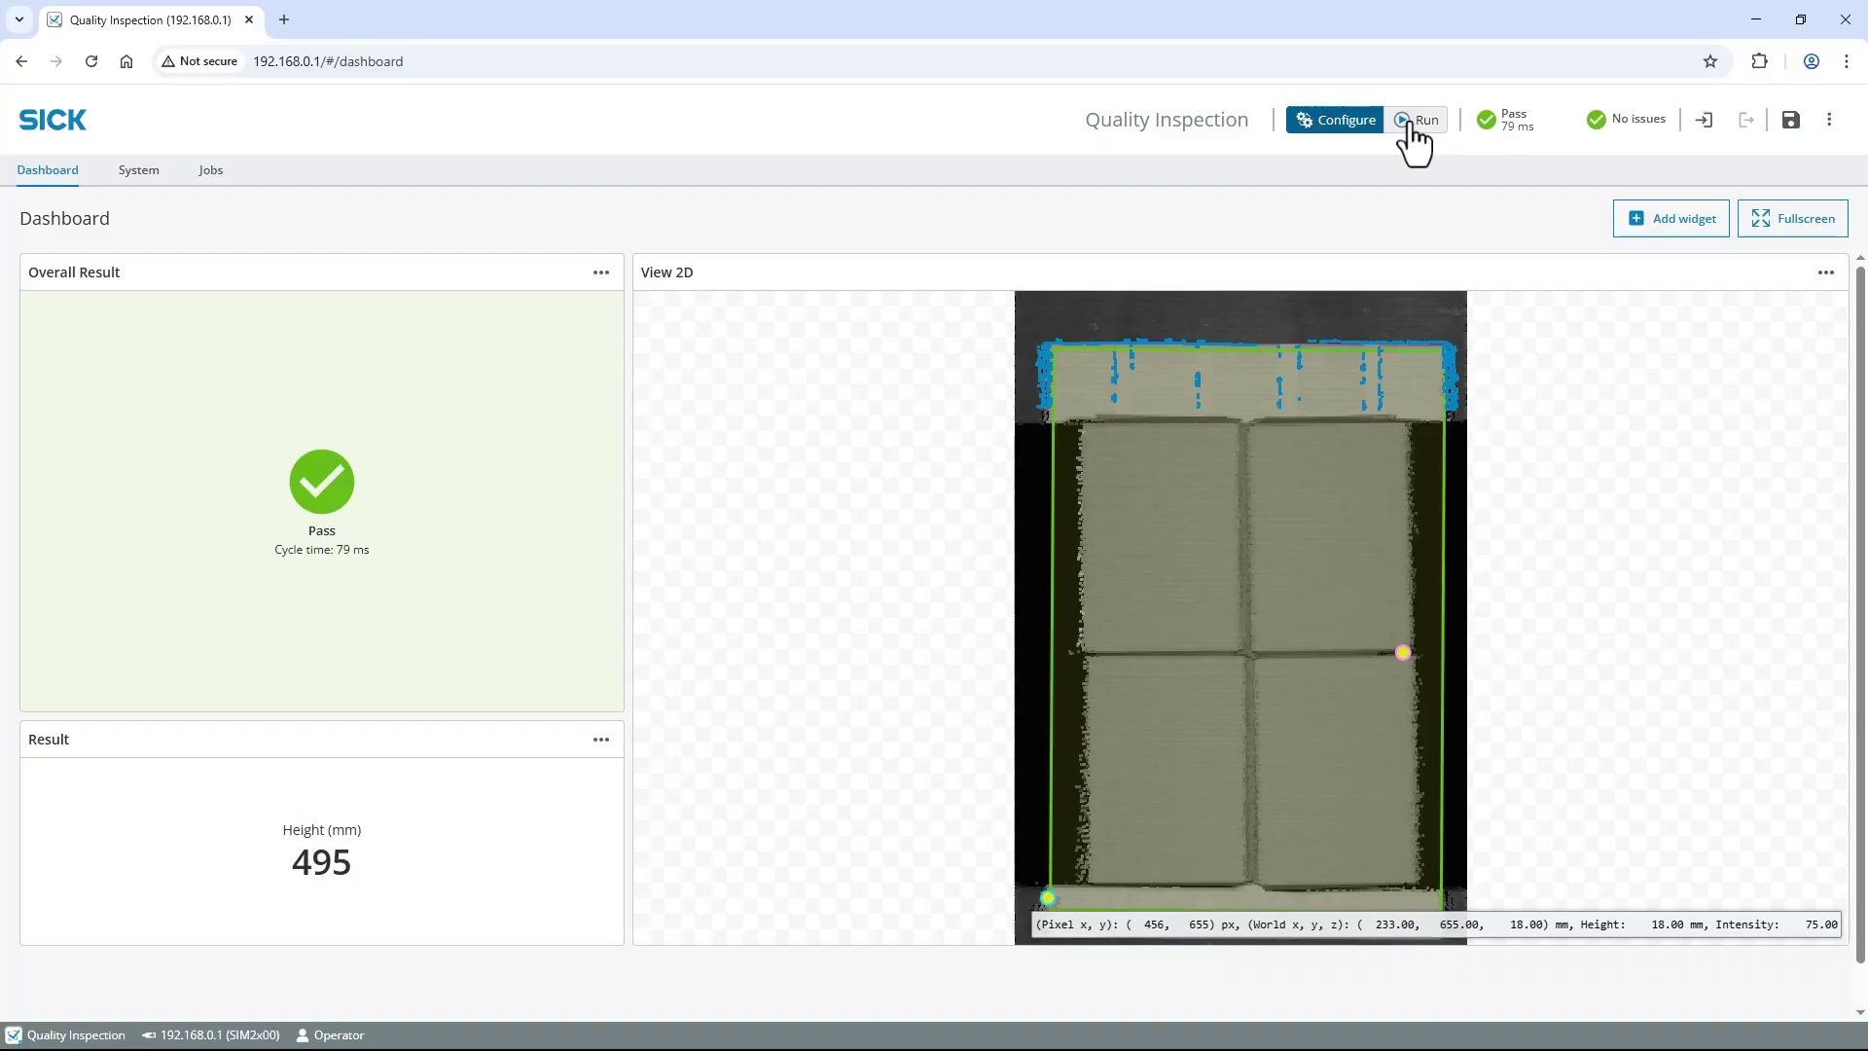
pyautogui.click(1416, 120)
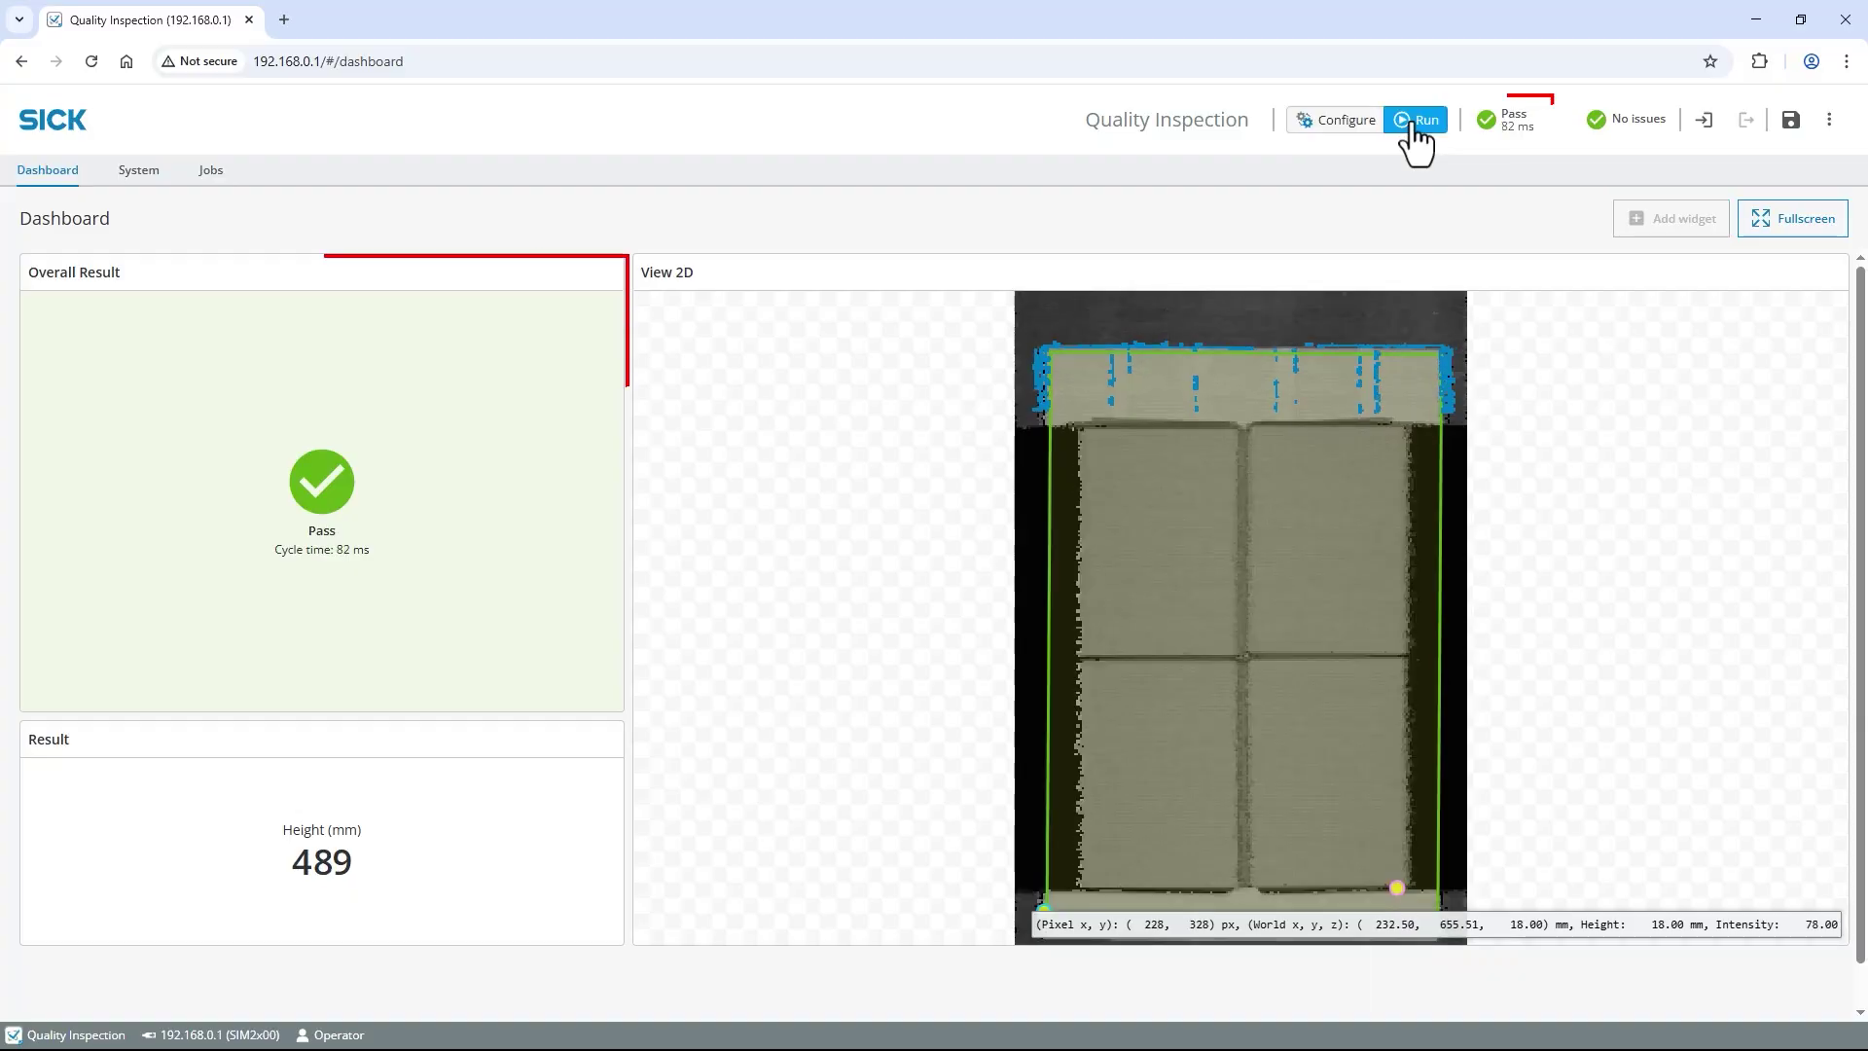